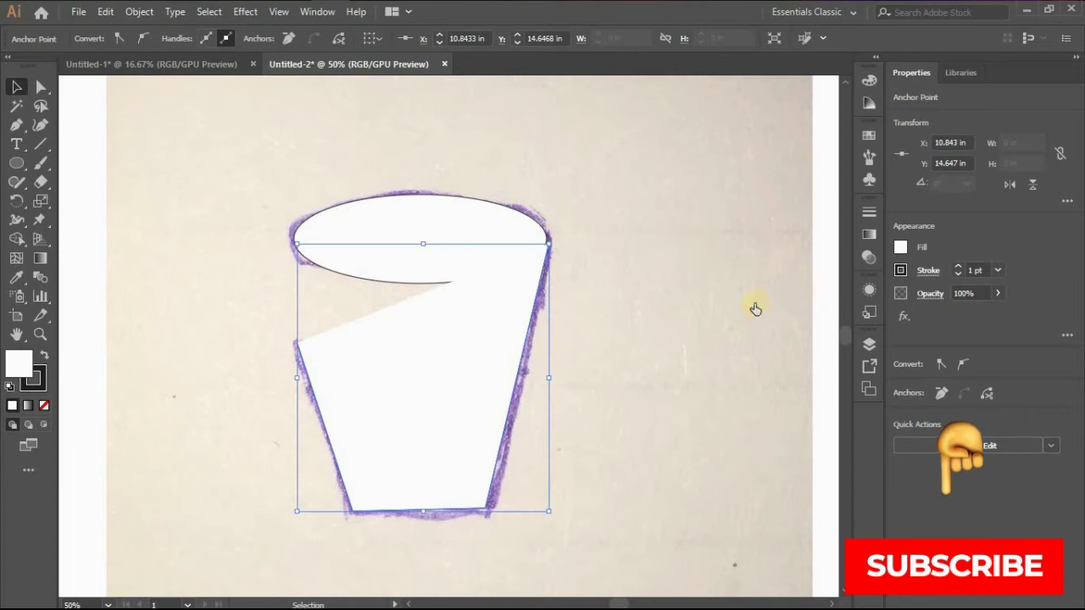
Remove the fill from the glass body path and set the stroke of both the body and the rim ellipse to 10 pt.
left_click(586, 356)
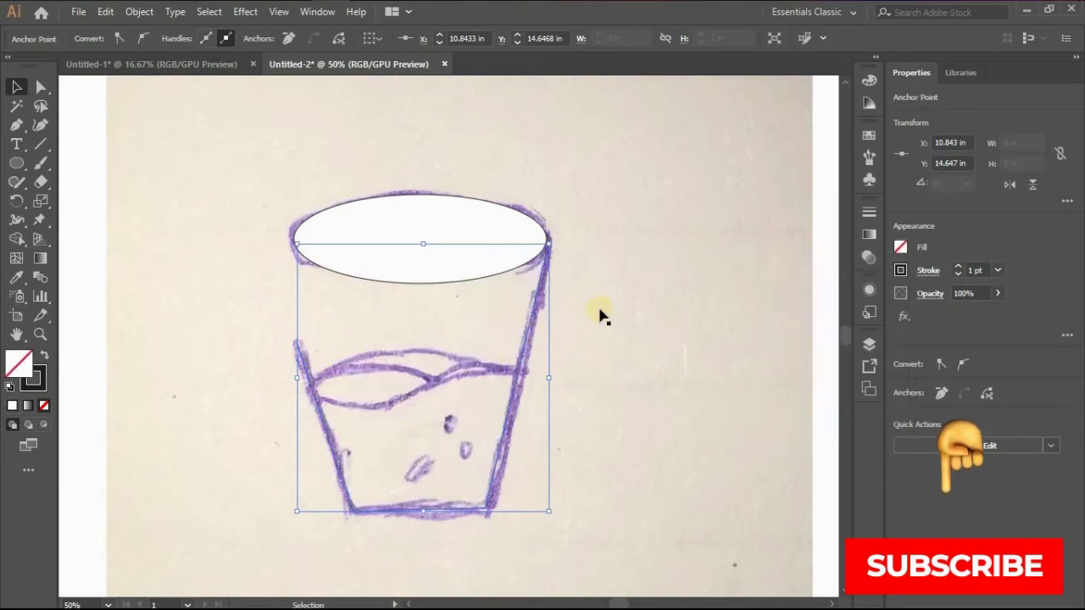
left_click(532, 230)
left_click(998, 269)
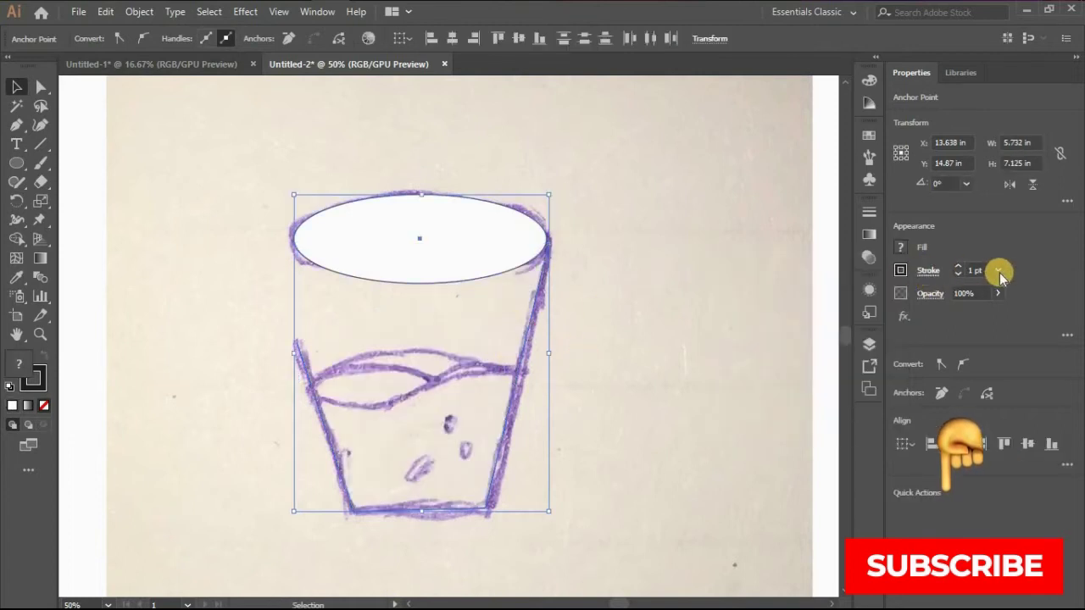
left_click(1017, 425)
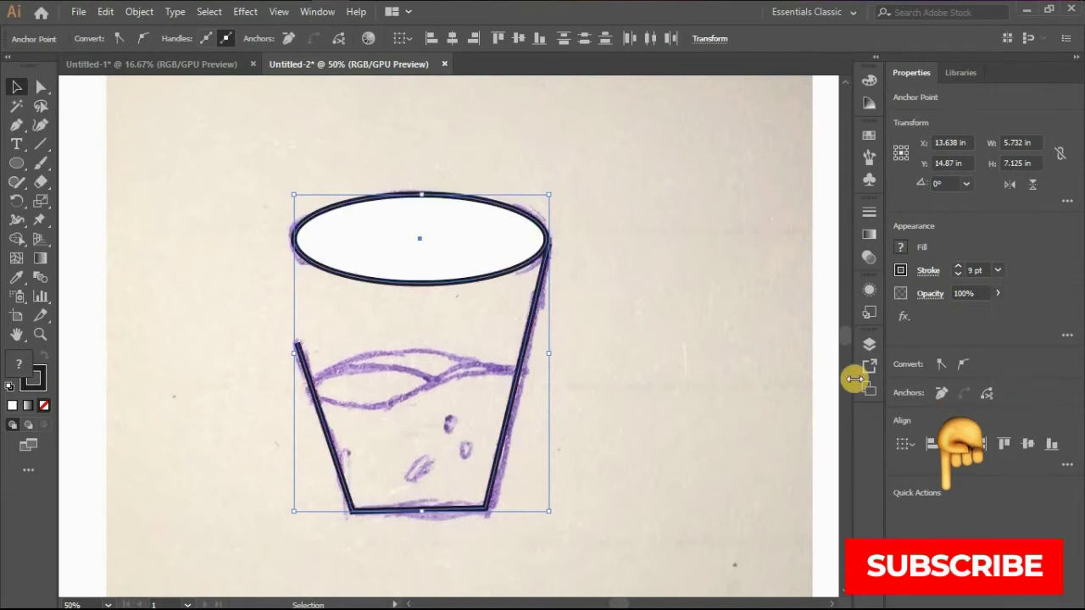
left_click(998, 268)
left_click(1020, 444)
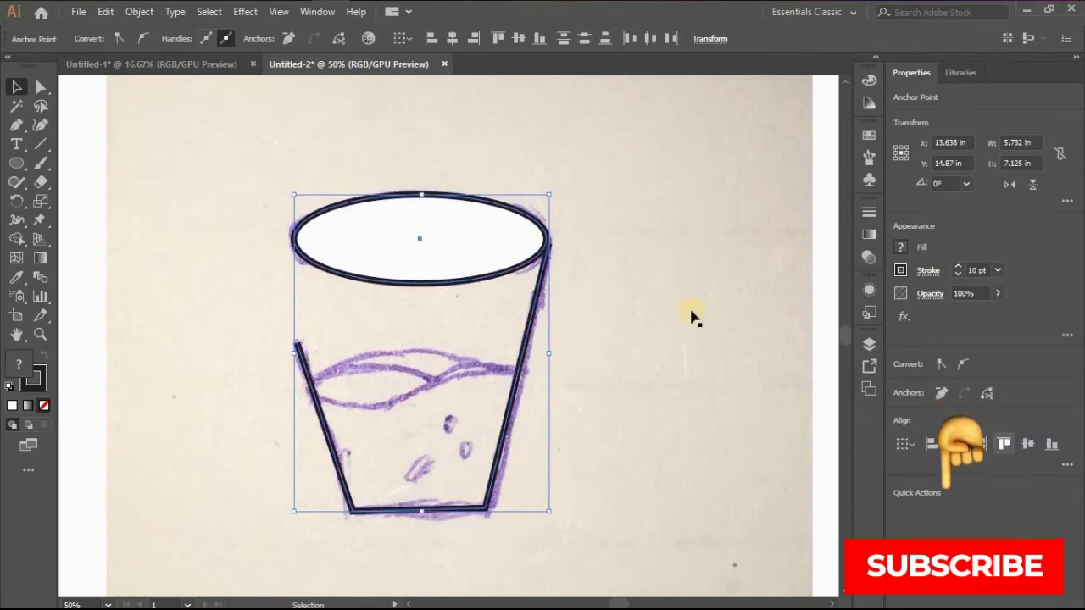
left_click(653, 318)
Trace the wavy water line with the Pen tool from the glass's left wall across to its right wall.
scroll(449, 411, "up", 2)
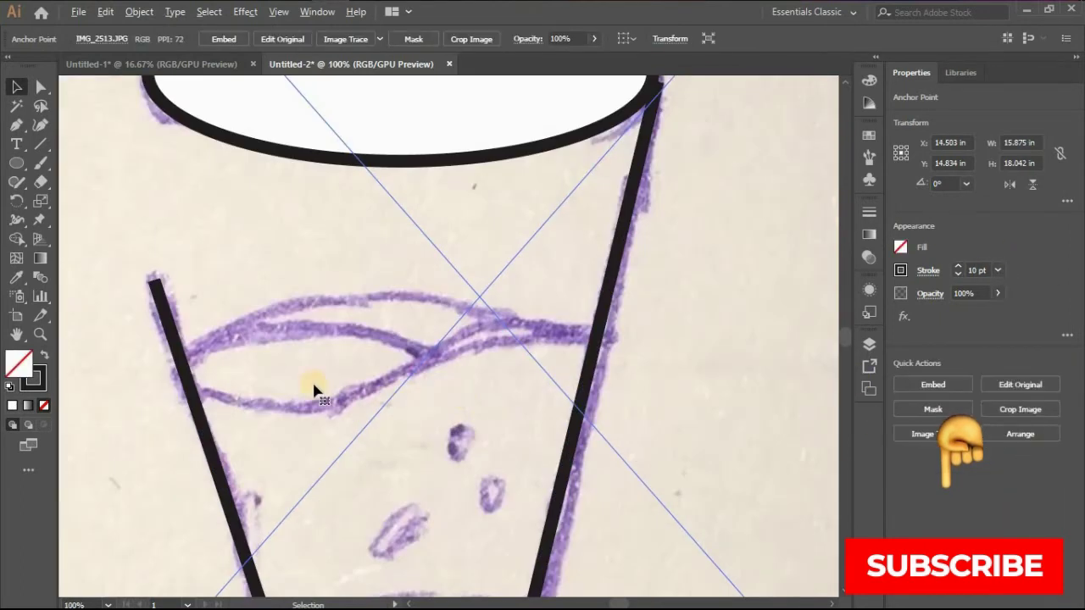
key("ctrl+minus")
left_click(19, 131)
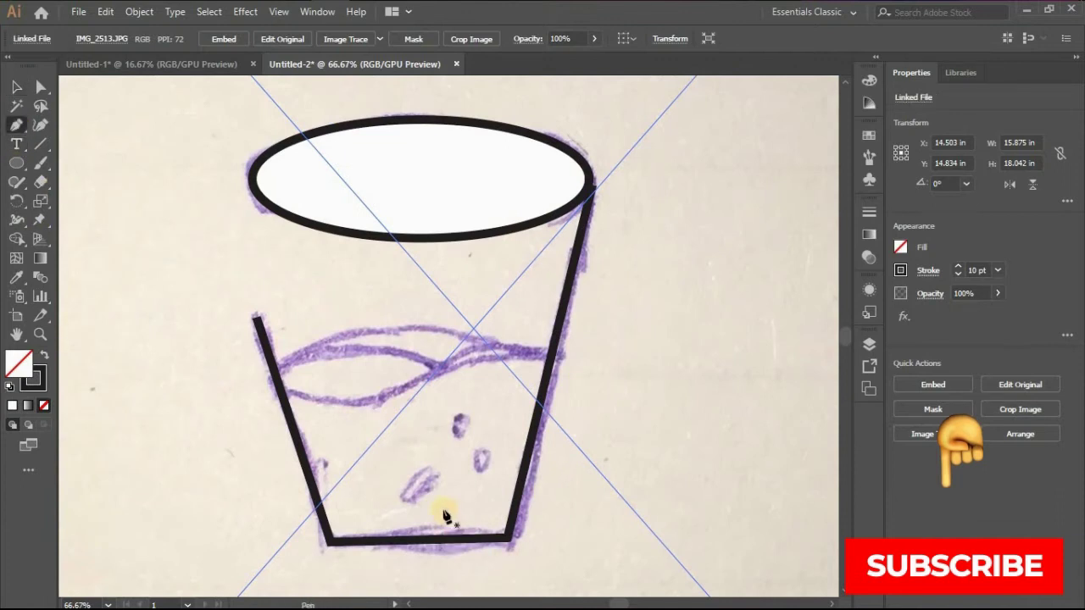
scroll(445, 514, "up", 1)
left_click_drag(379, 482, 426, 434)
scroll(427, 434, "up", 1)
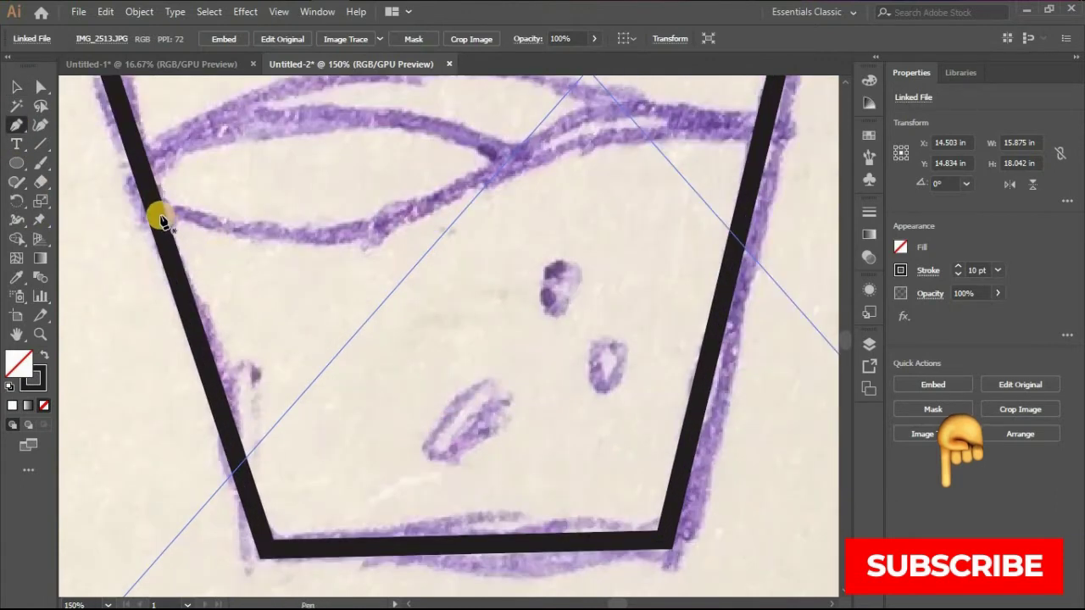
left_click(154, 212)
left_click(382, 230)
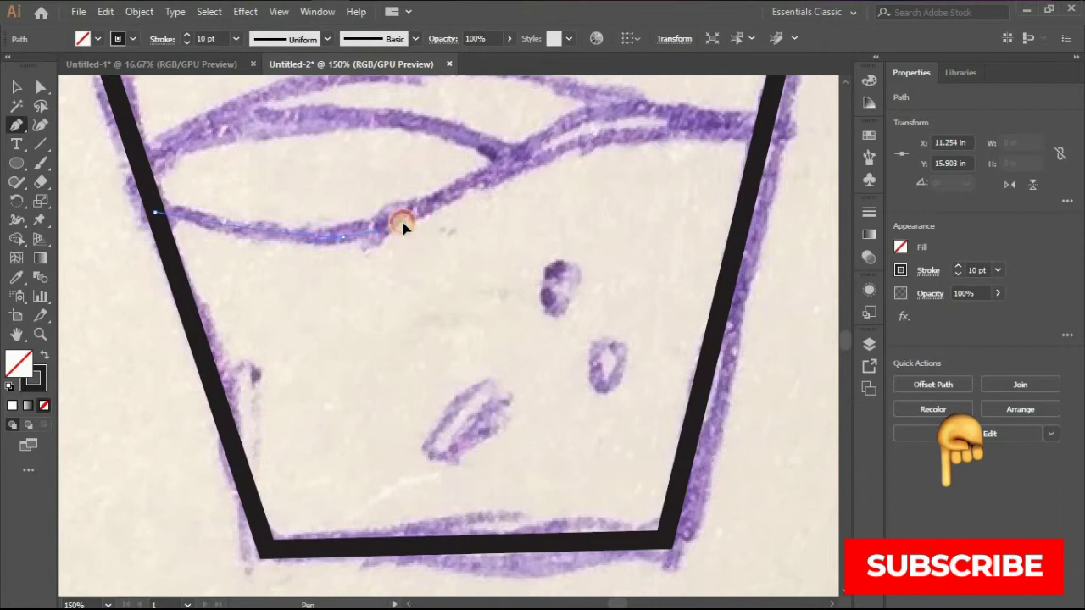
left_click_drag(402, 221, 404, 222)
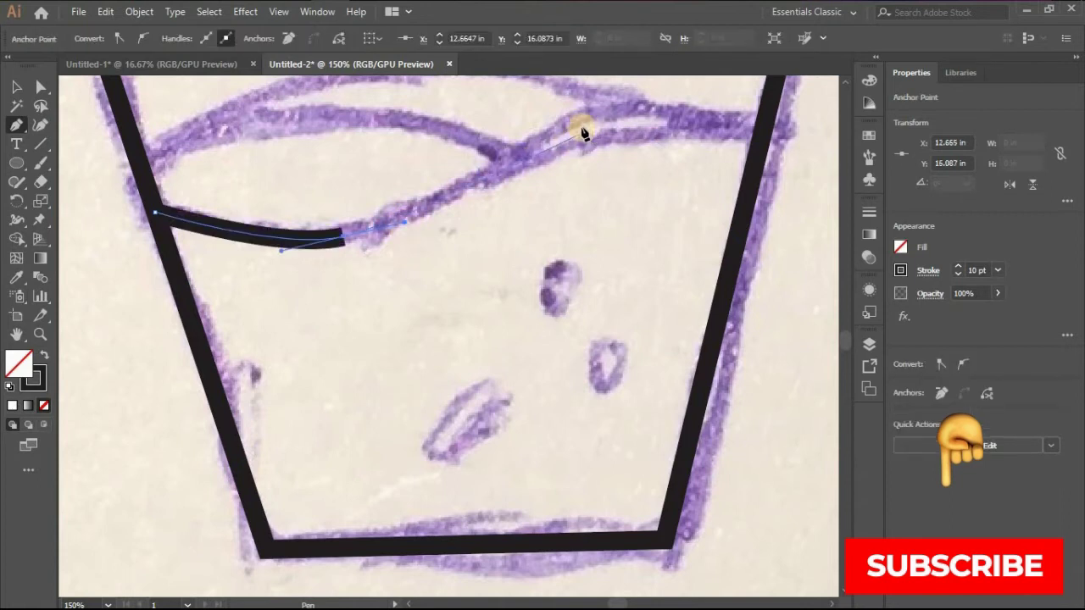
left_click_drag(590, 129, 655, 117)
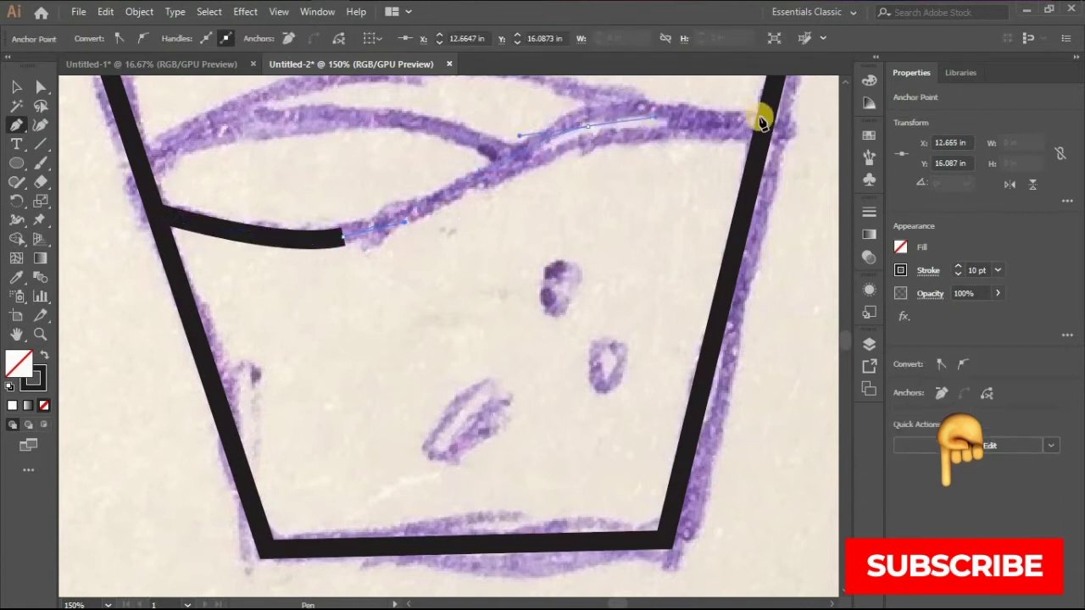
left_click(764, 123)
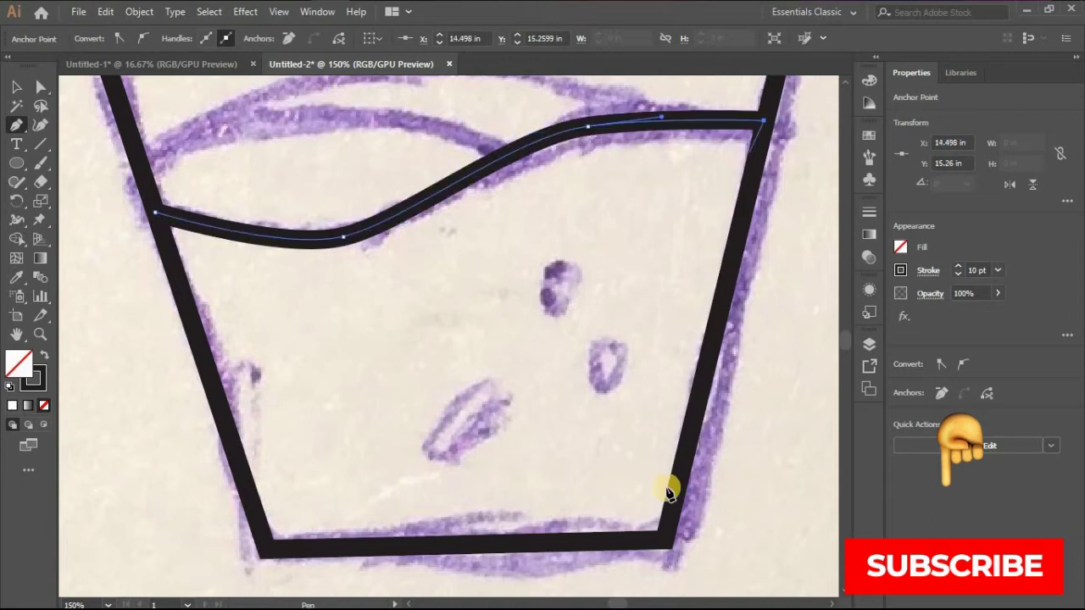
Close the water shape by following the glass's right wall, base and left wall back to the starting anchor.
left_click(665, 537)
left_click(265, 549)
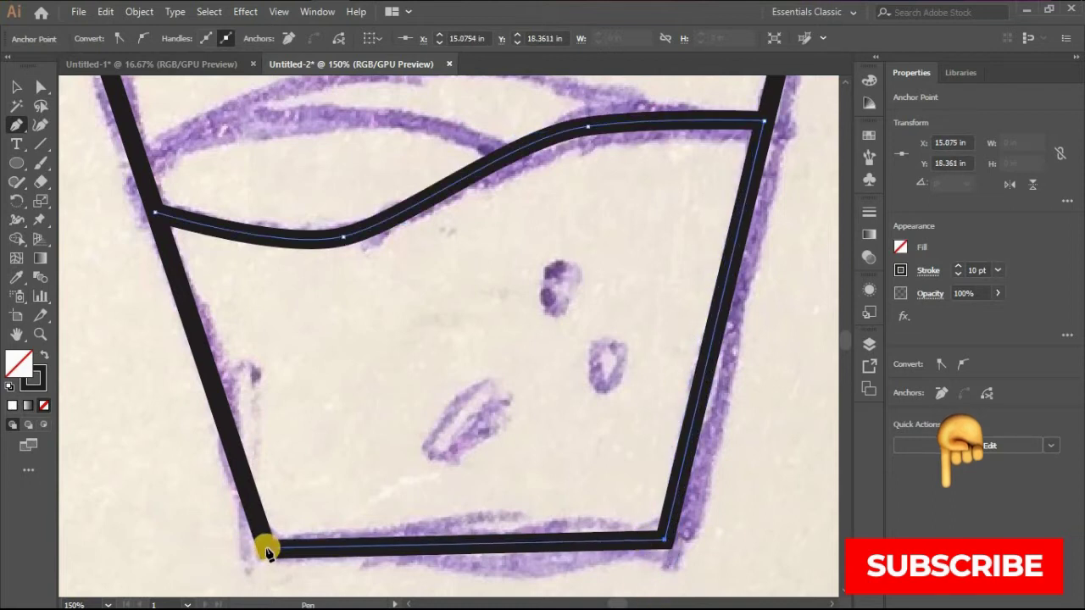
left_click(151, 214)
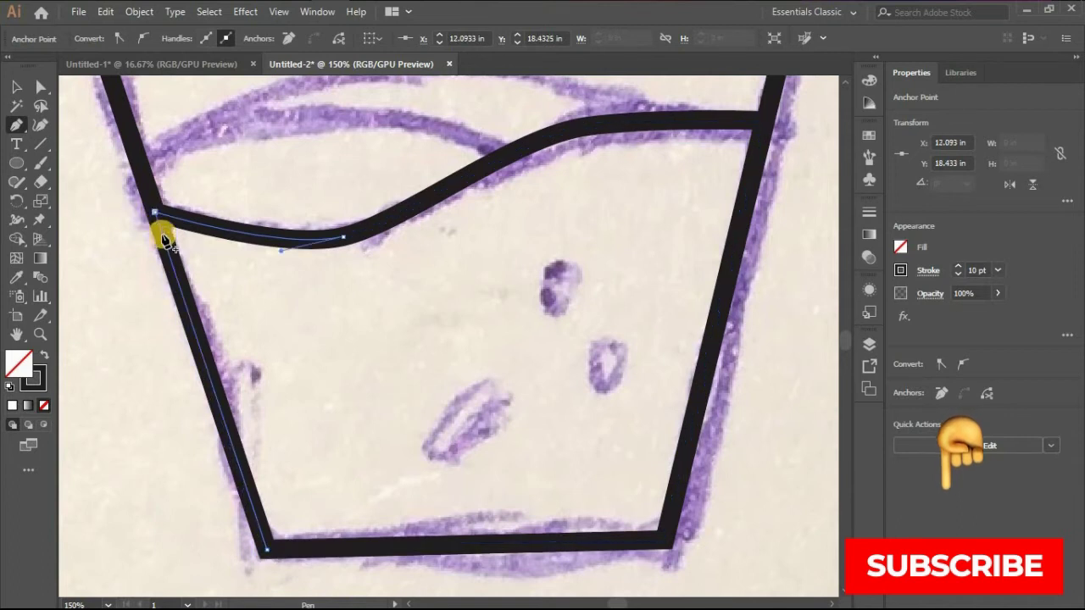
Draw a closed leaf-shaped wave with the Pen tool, from the left wall over the sketched crest and back along the water line.
key("ctrl+minus")
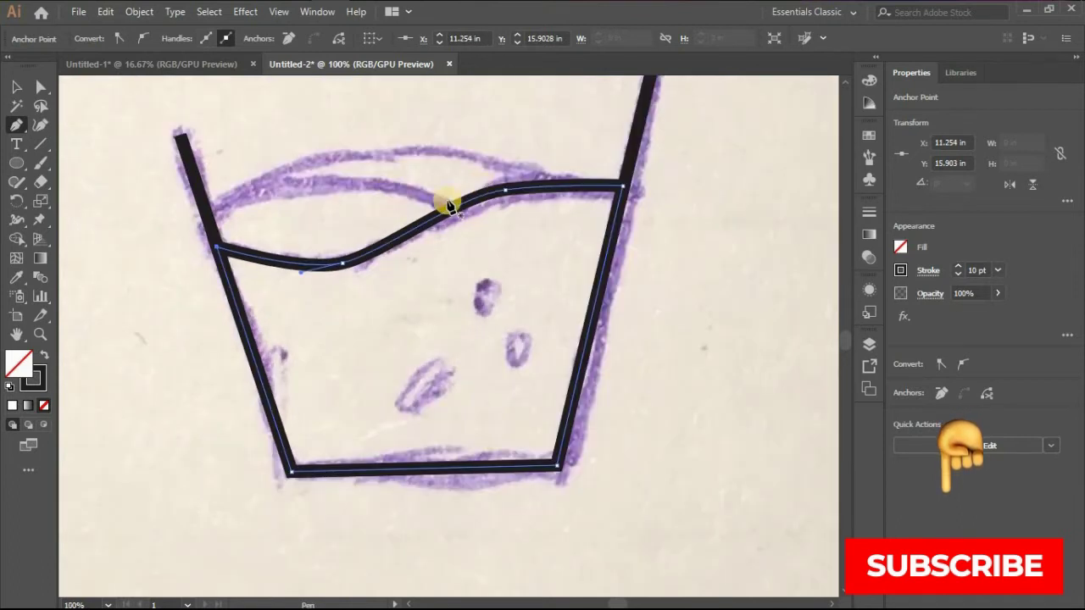
left_click(208, 251)
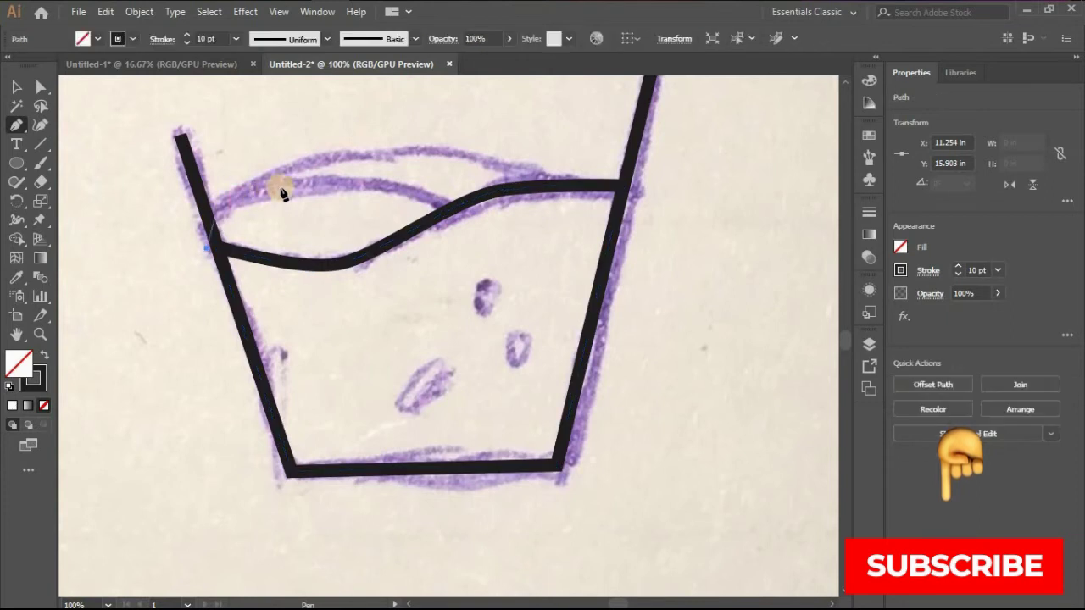
left_click_drag(310, 179, 376, 174)
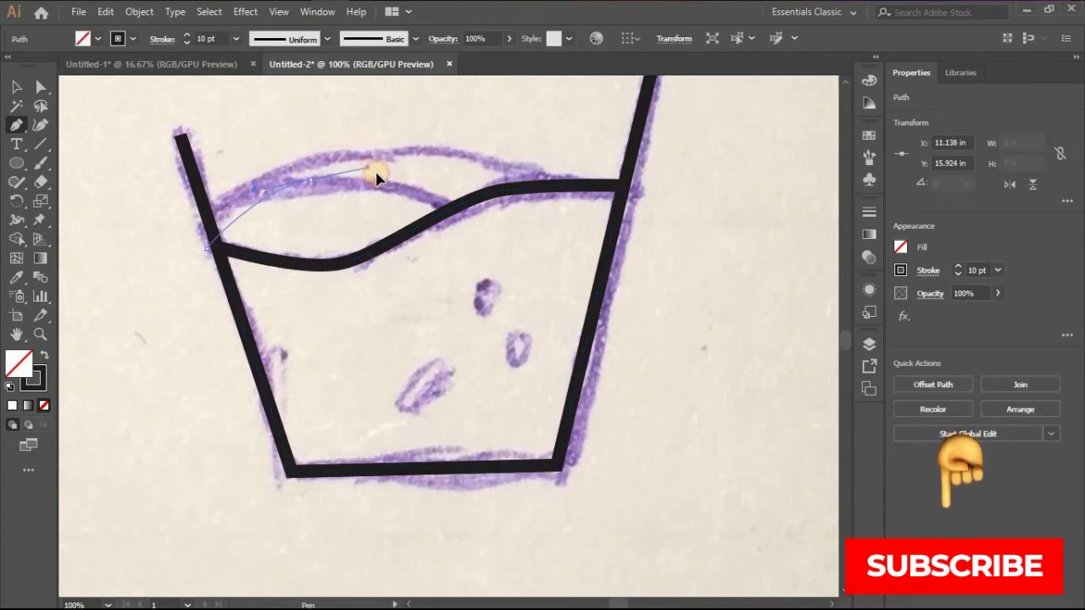
left_click(450, 207)
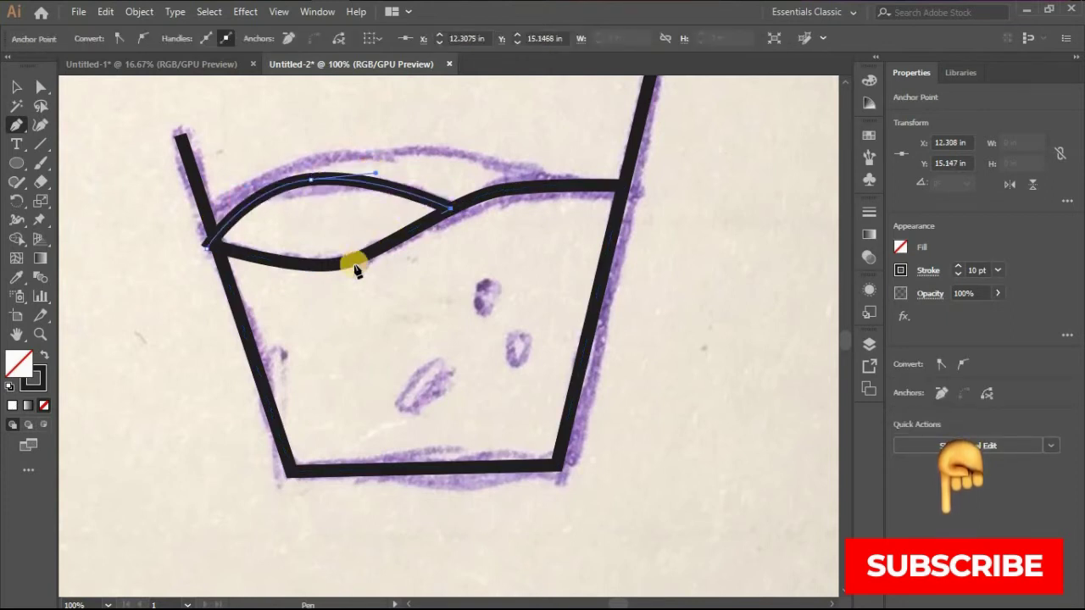
left_click(317, 265)
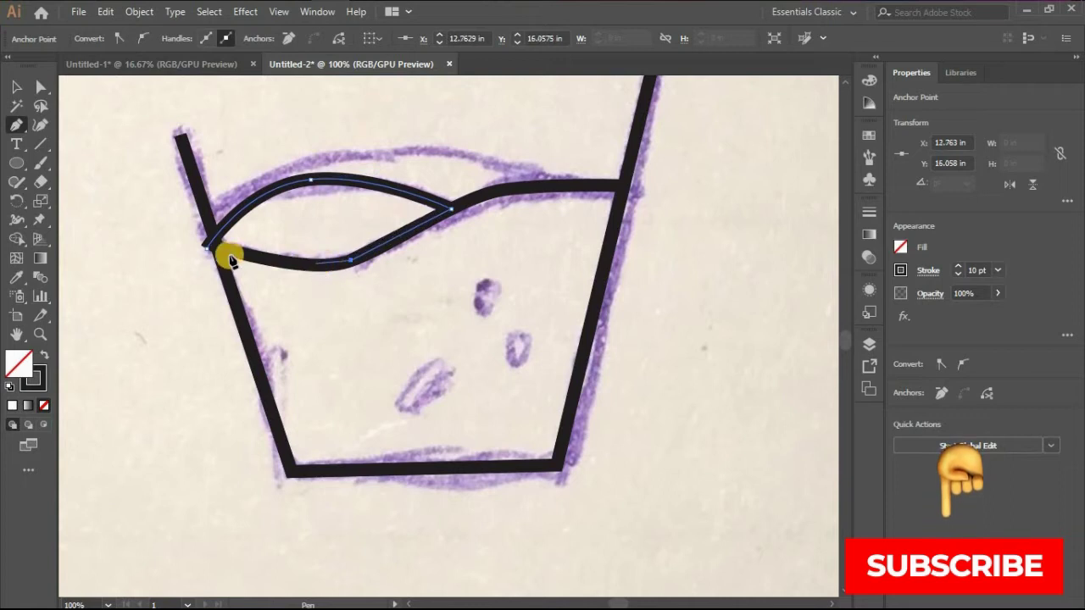
left_click(208, 253)
Move the wave shape's left corner anchor point inward onto the glass's left wall with the Direct Selection tool.
left_click(40, 86)
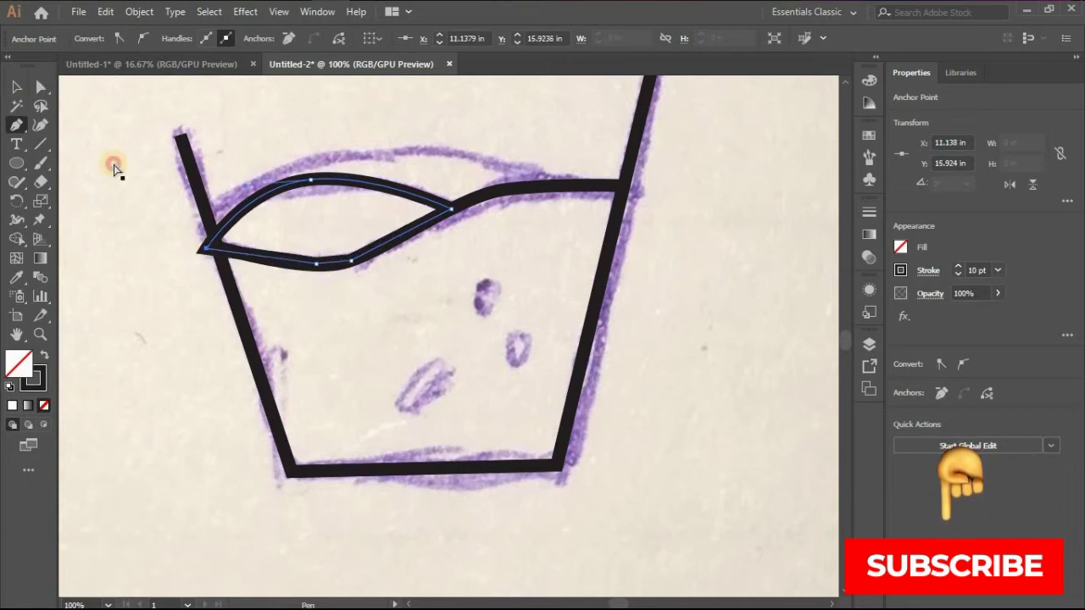
left_click(204, 254)
left_click_drag(204, 246, 210, 247)
key("ctrl+z")
scroll(206, 254, "up", 1)
scroll(208, 273, "up", 2)
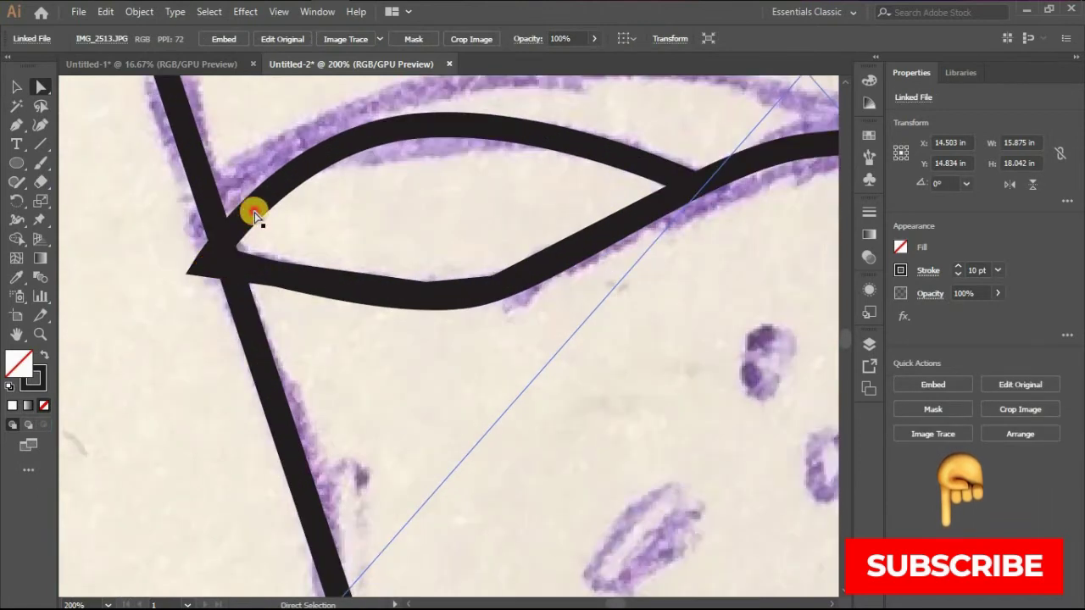
left_click(208, 267)
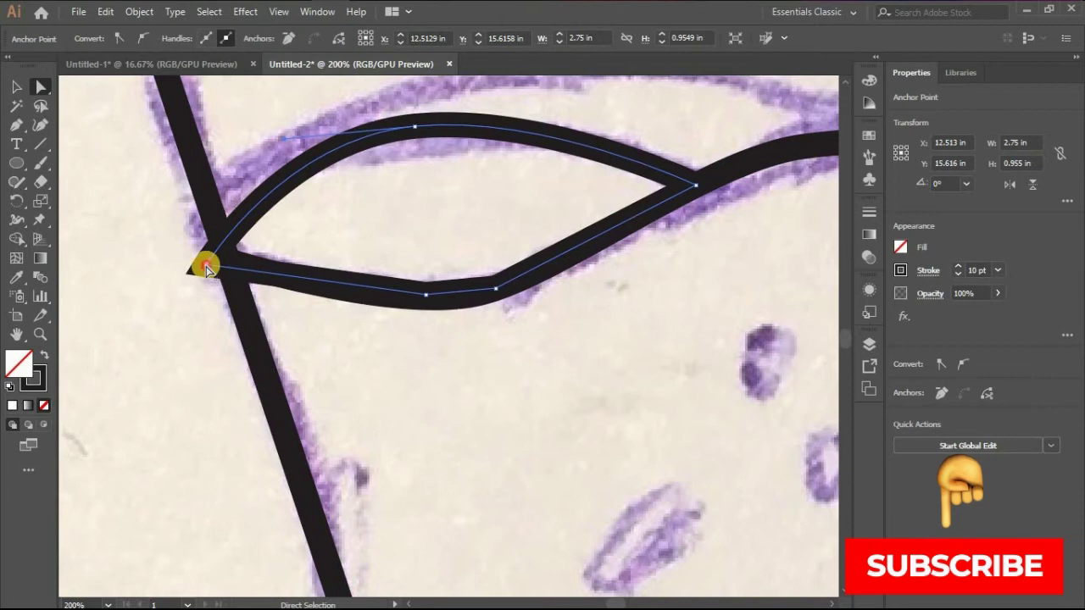
left_click_drag(207, 267, 218, 254)
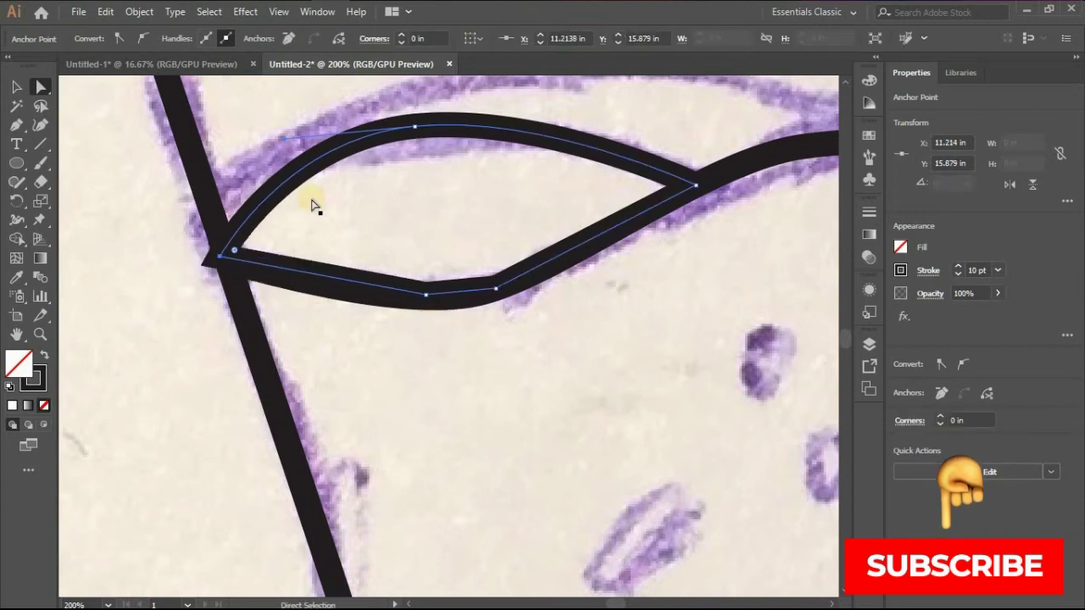
Nudge the two lower anchor points of the wave shape to follow the water line's curve.
left_click(489, 292)
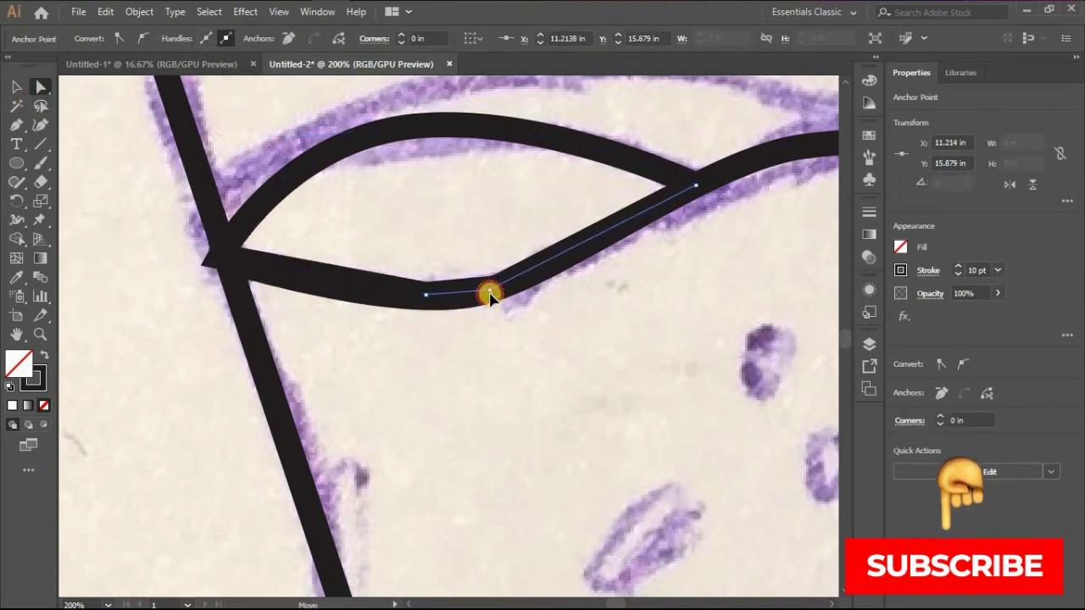
left_click(415, 299)
scroll(325, 283, "down", 3)
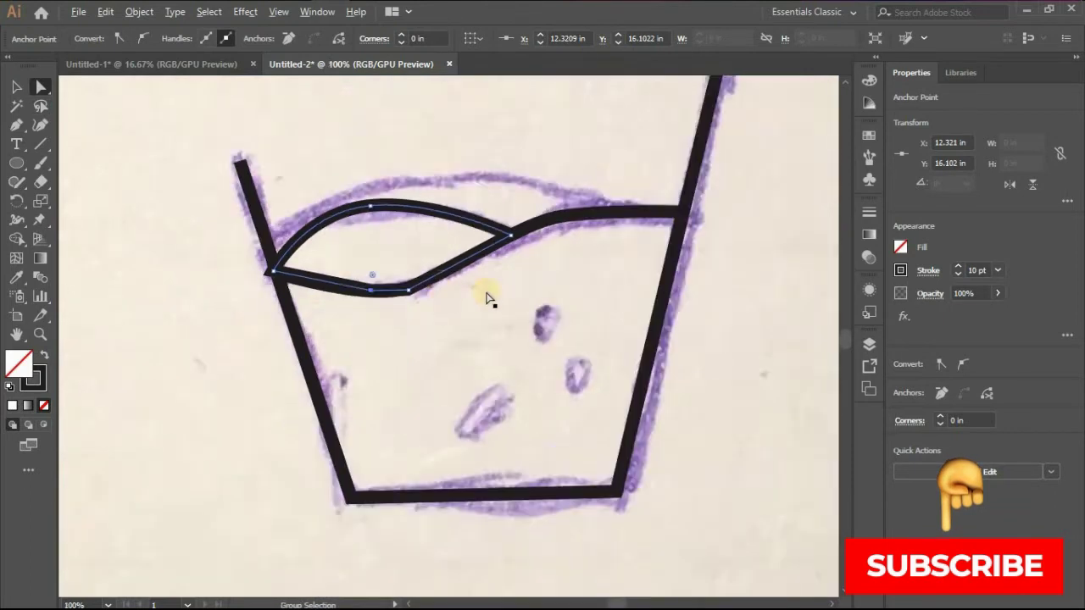
Draw a narrow upright ellipse about 0.16 by 0.42 in over the uppermost sketched bubble.
left_click(15, 165)
scroll(506, 354, "up", 2)
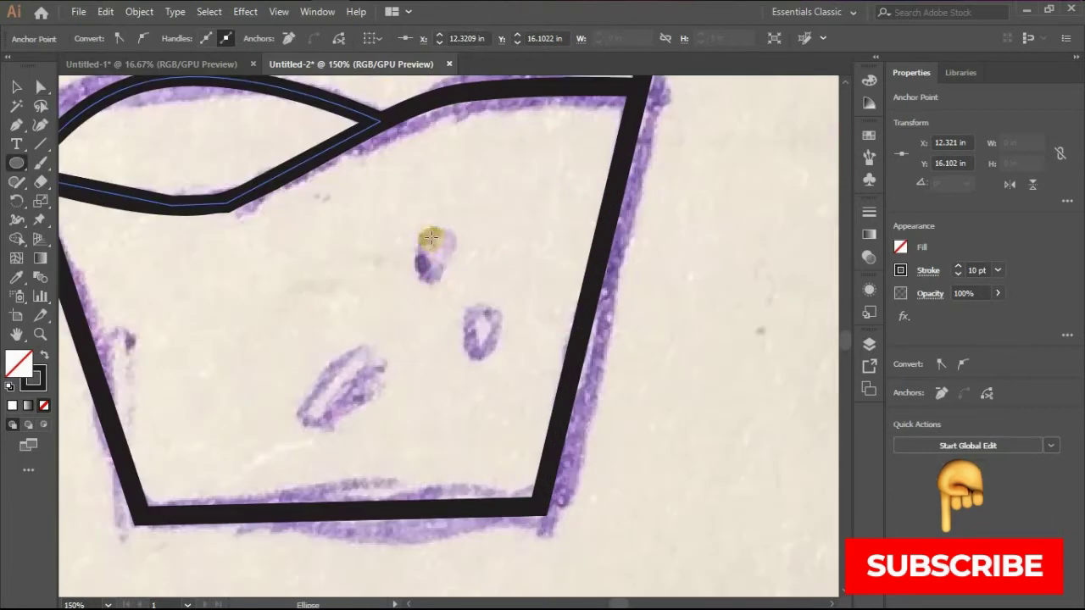
left_click_drag(440, 279, 441, 281)
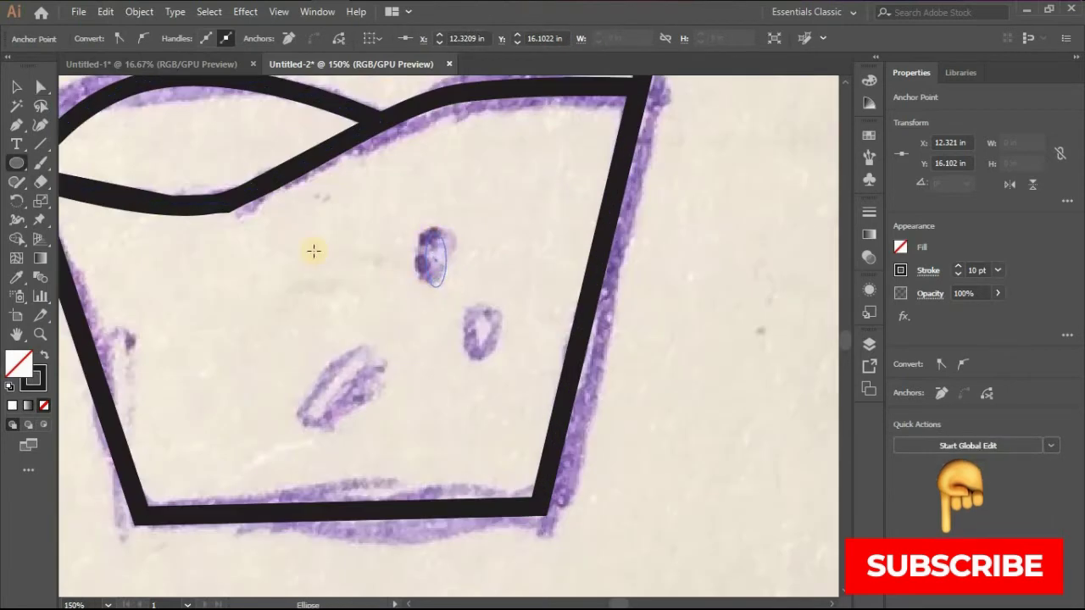
Duplicate the bubble ellipse onto the second sketched bubble and rotate the copy to about 336.5°.
left_click(16, 86)
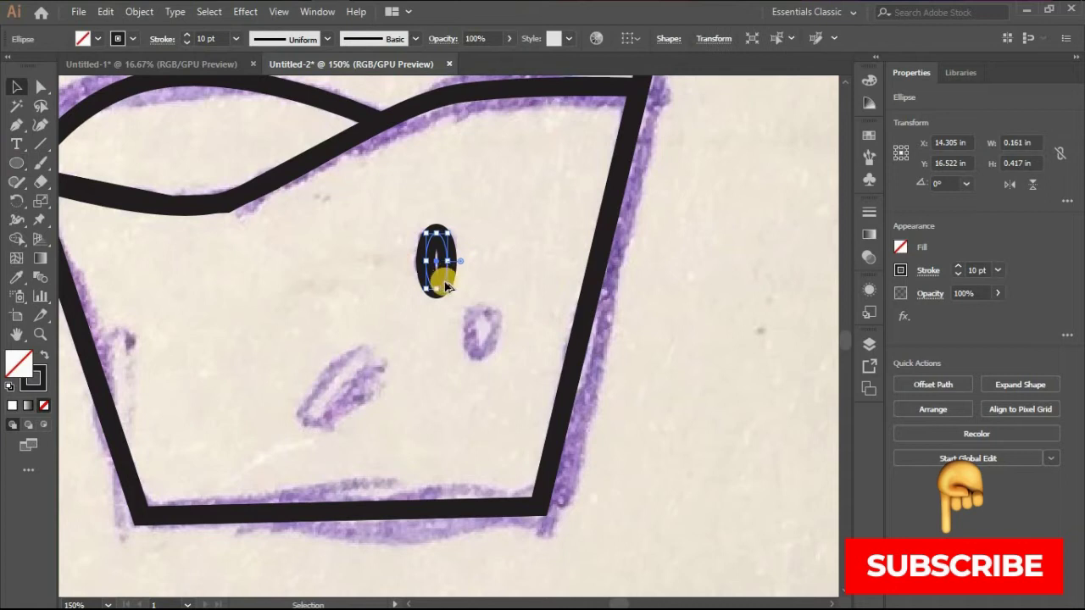
left_click_drag(445, 286, 493, 355)
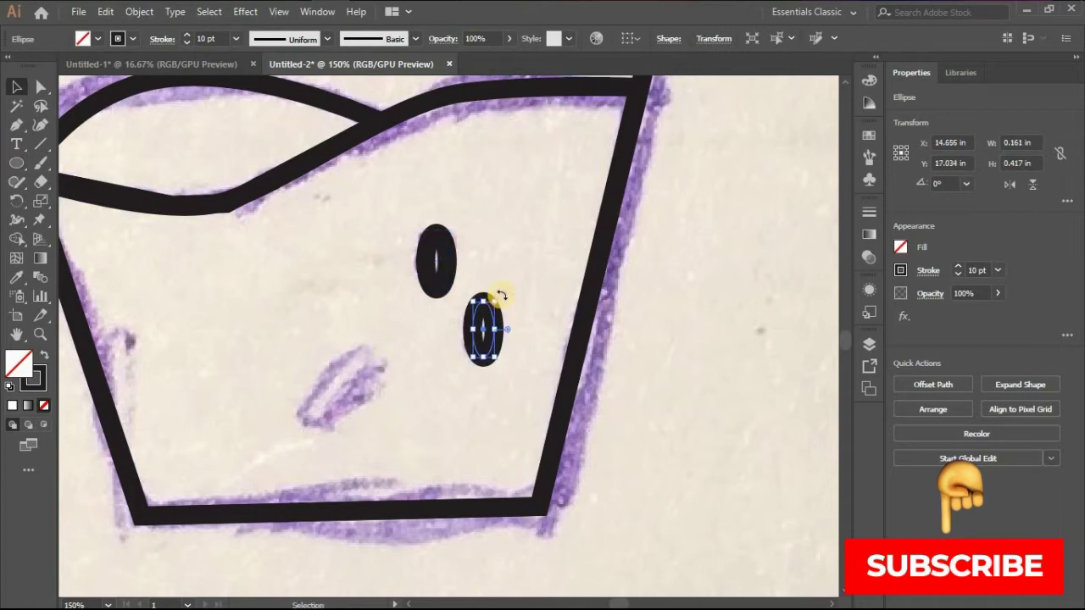
left_click_drag(526, 320, 494, 317)
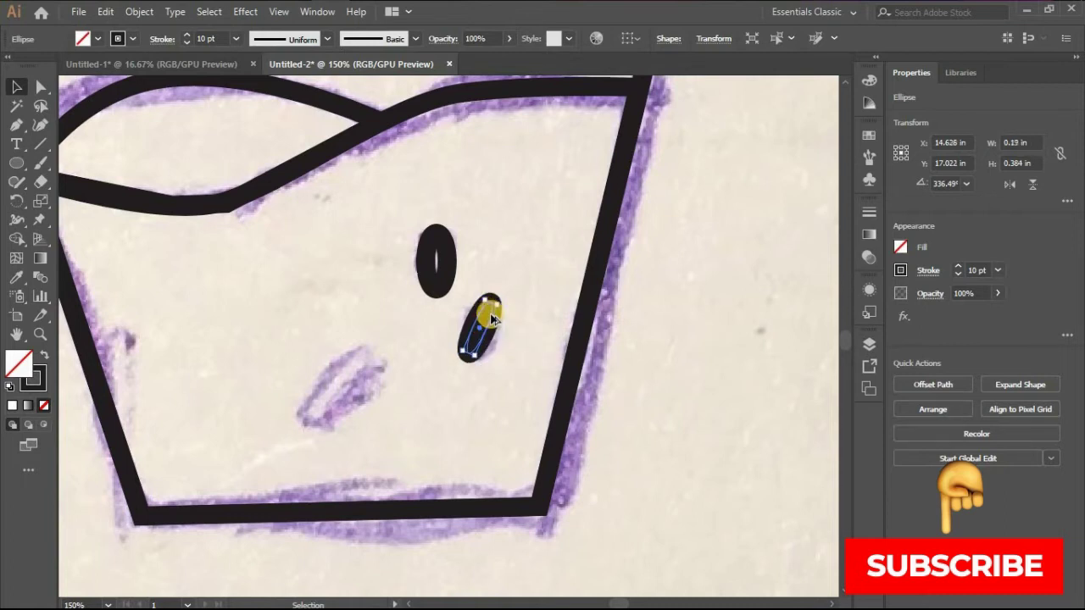
Duplicate the tilted bubble onto the lowest sketched bubble, enlarge it to about 0.36 by 0.47 in and rotate it to about 324°.
left_click_drag(346, 376, 360, 374)
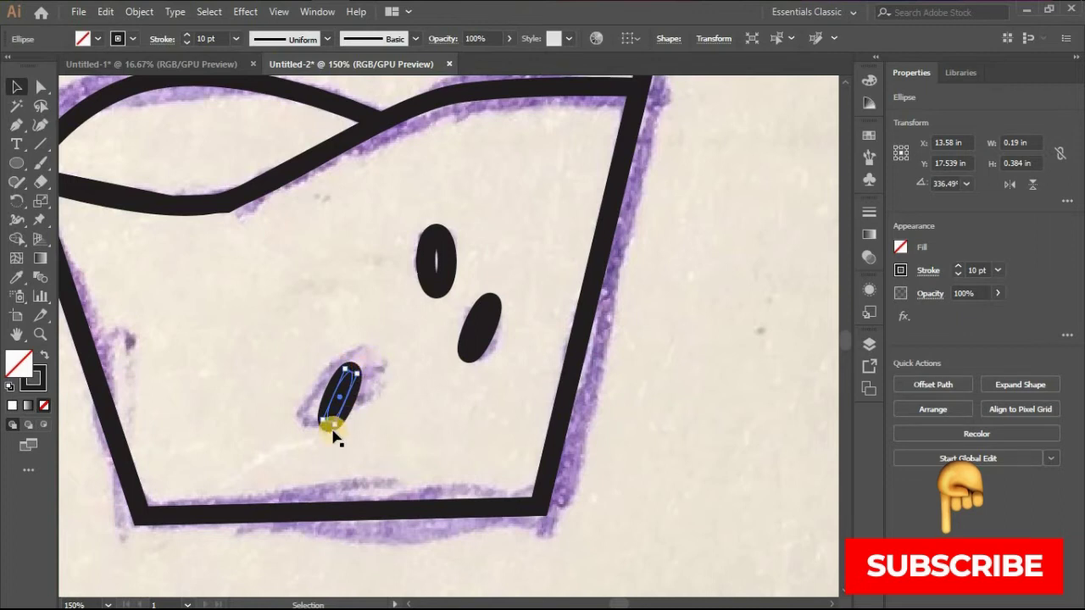
mouse_move(367, 372)
left_mouse_down()
mouse_move(373, 363)
mouse_move(365, 370)
mouse_move(384, 374)
mouse_move(359, 367)
mouse_move(363, 390)
left_mouse_up()
left_click(355, 385)
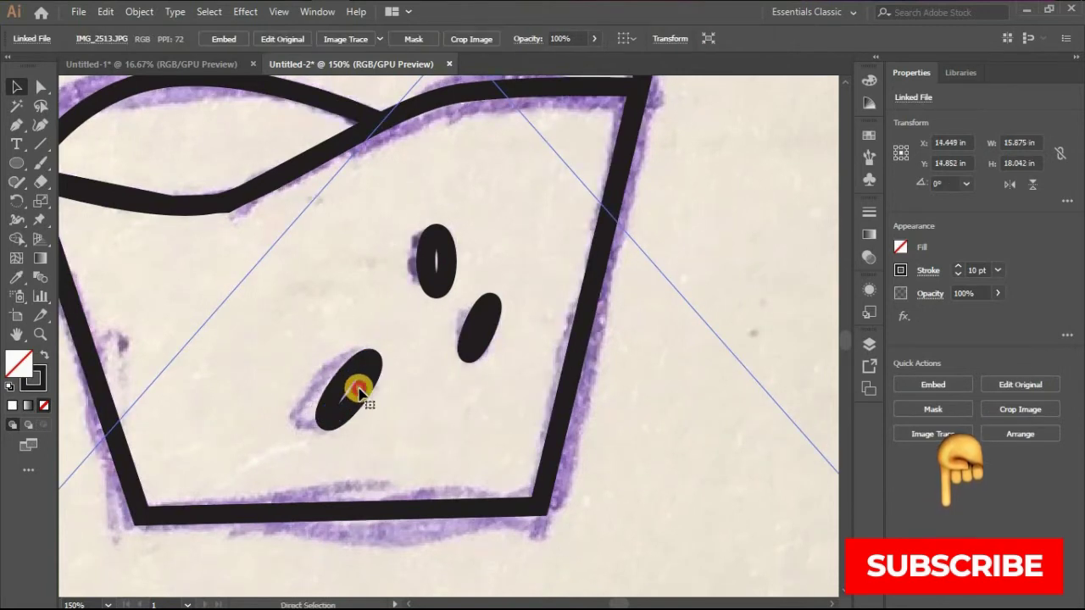
left_click(353, 409)
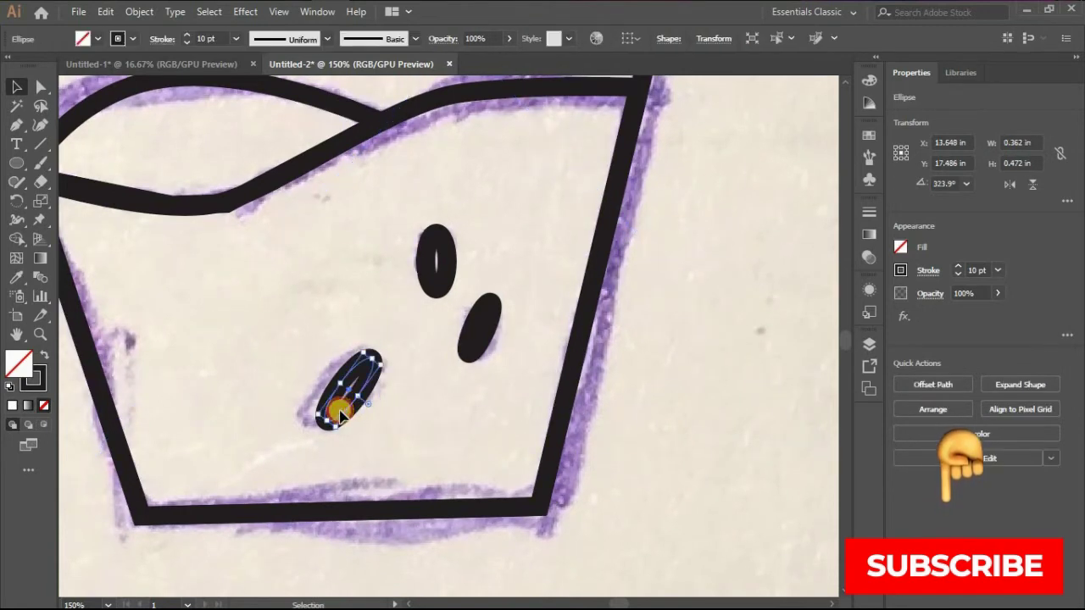
left_click_drag(339, 412, 331, 415)
scroll(395, 407, "down", 3)
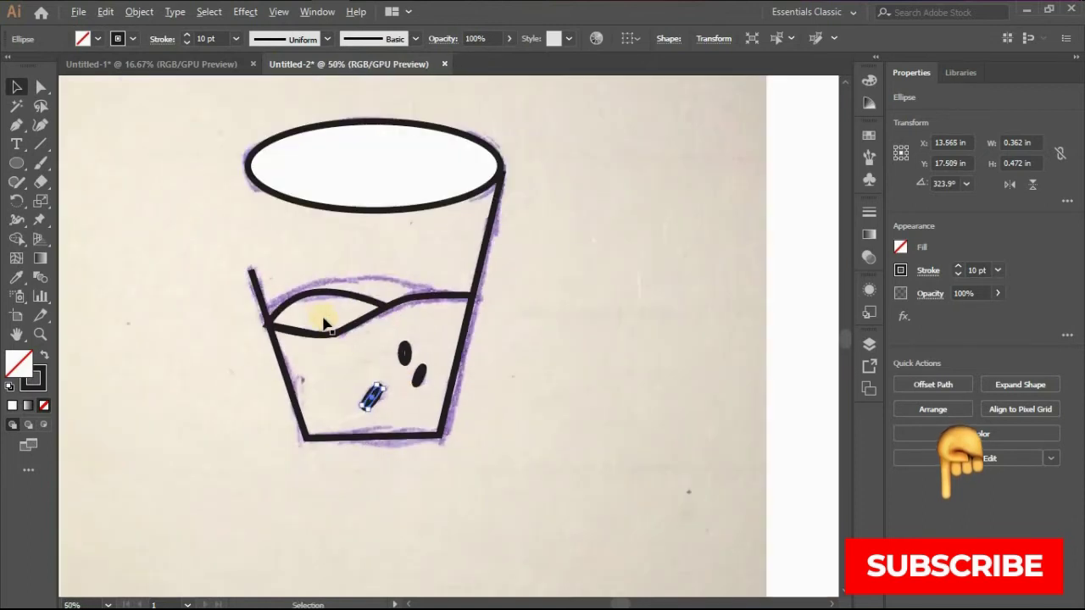
Smooth the water outline's lower wave anchor into a curve and extend the adjacent crest anchor's left handle to soften the transition.
scroll(333, 366, "up", 2)
left_click(448, 342)
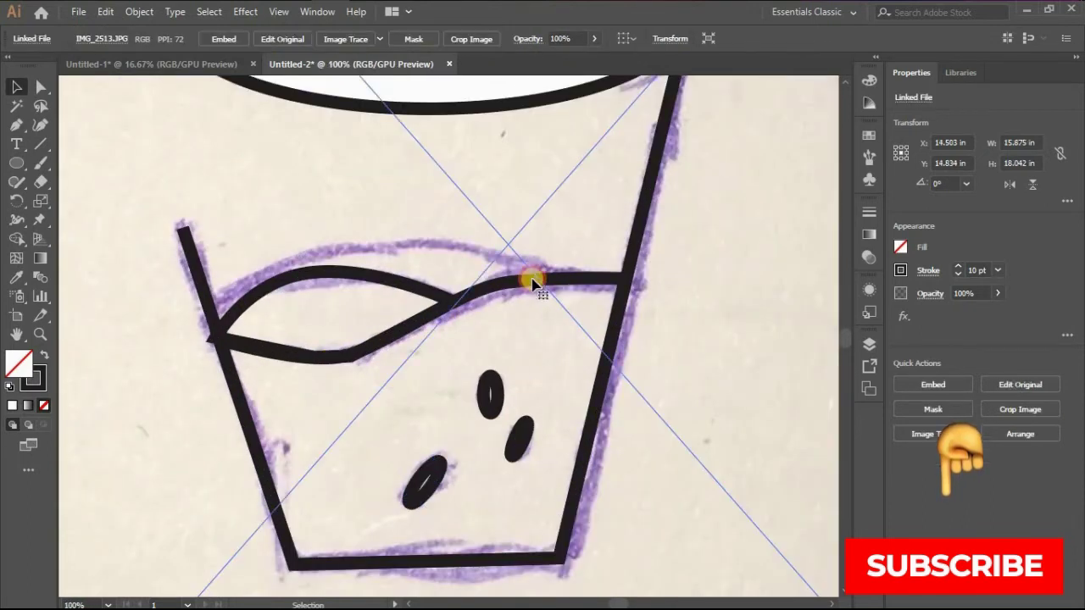
left_click(580, 284)
left_click(41, 87)
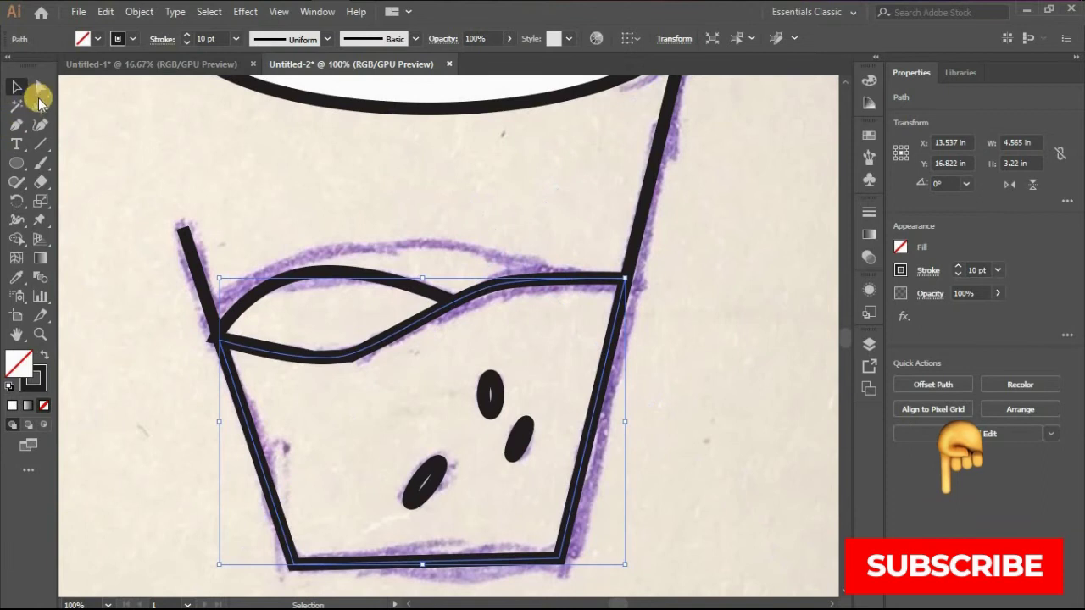
left_click(410, 324)
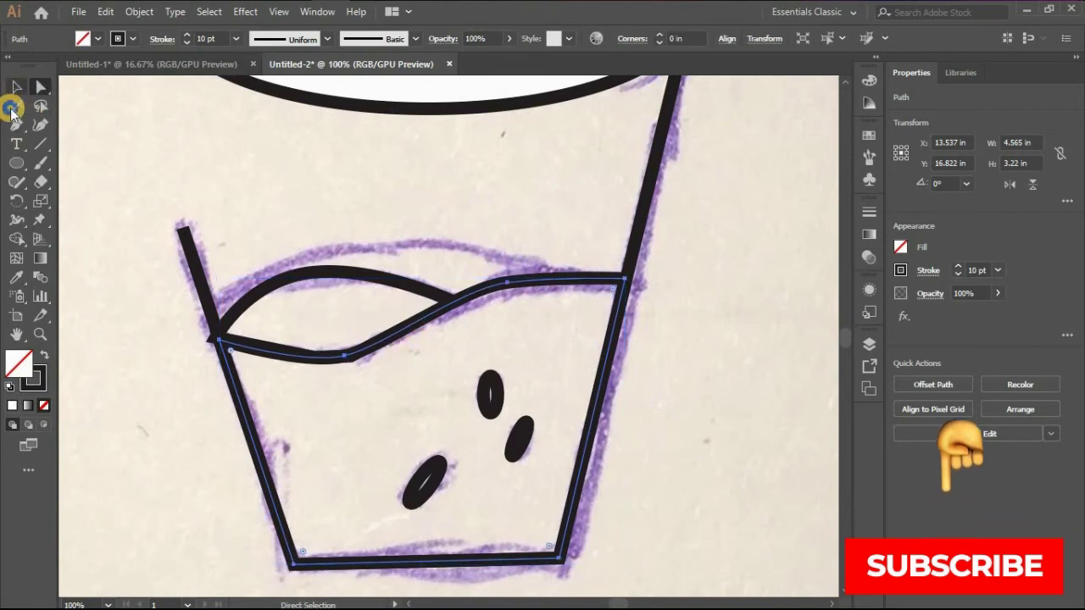
left_click_drag(16, 123, 68, 181)
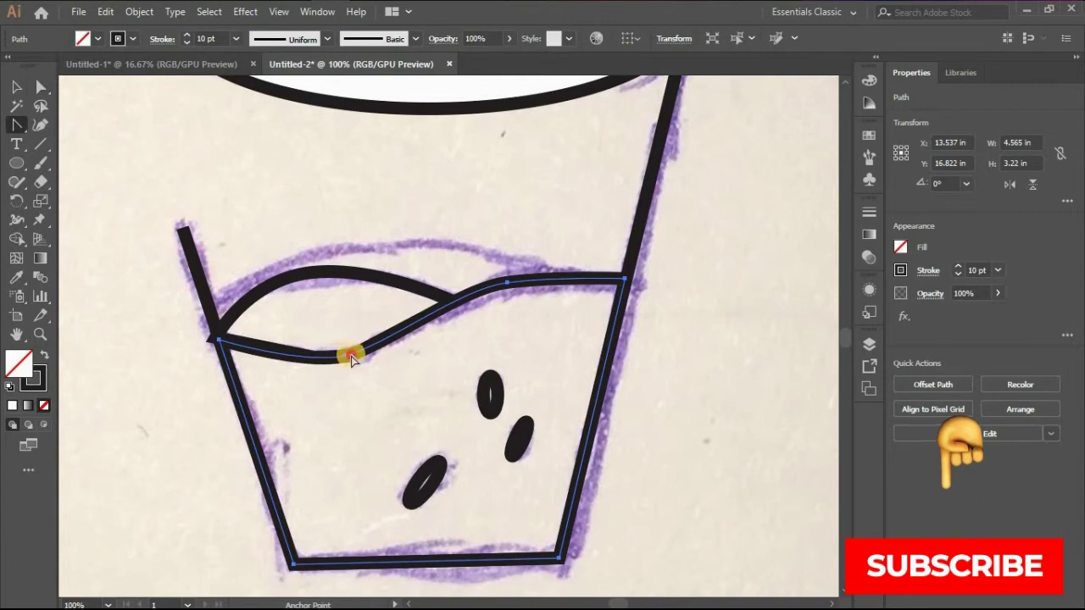
left_click_drag(352, 360, 413, 341)
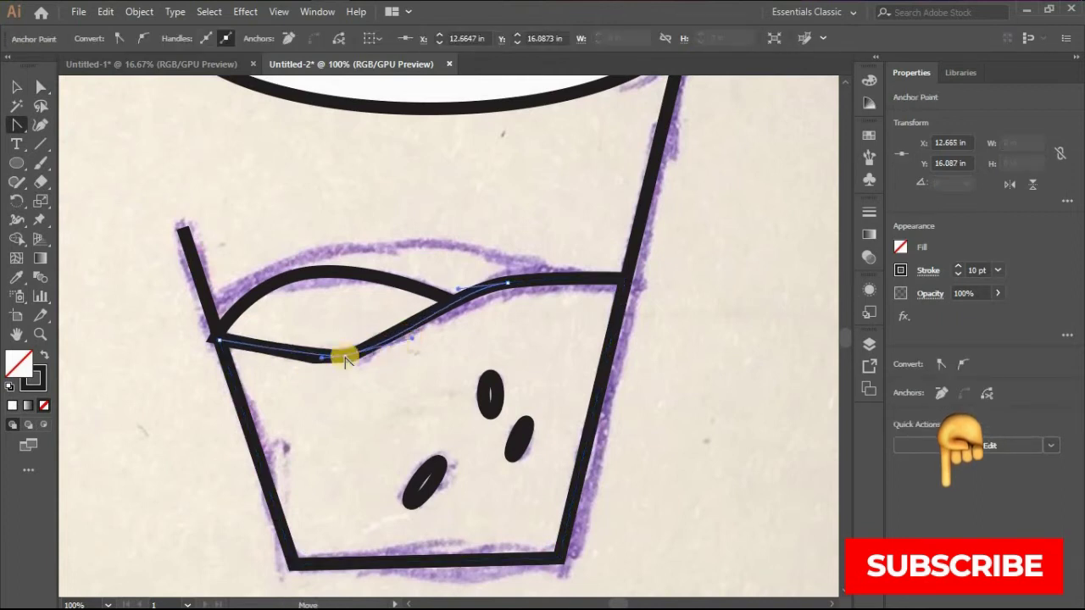
left_click(339, 357)
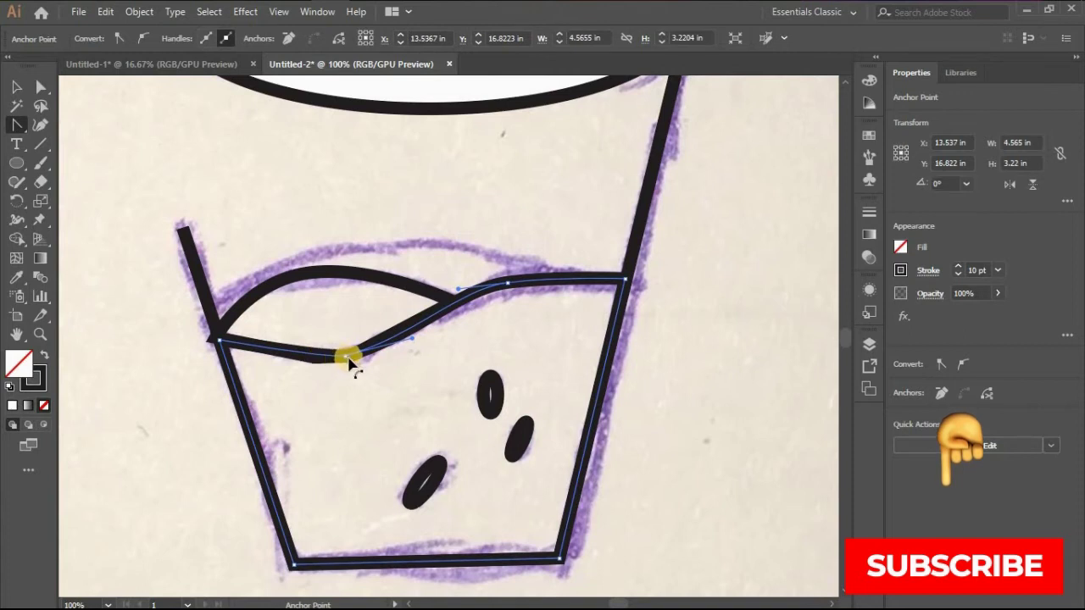
left_click_drag(344, 359, 407, 344)
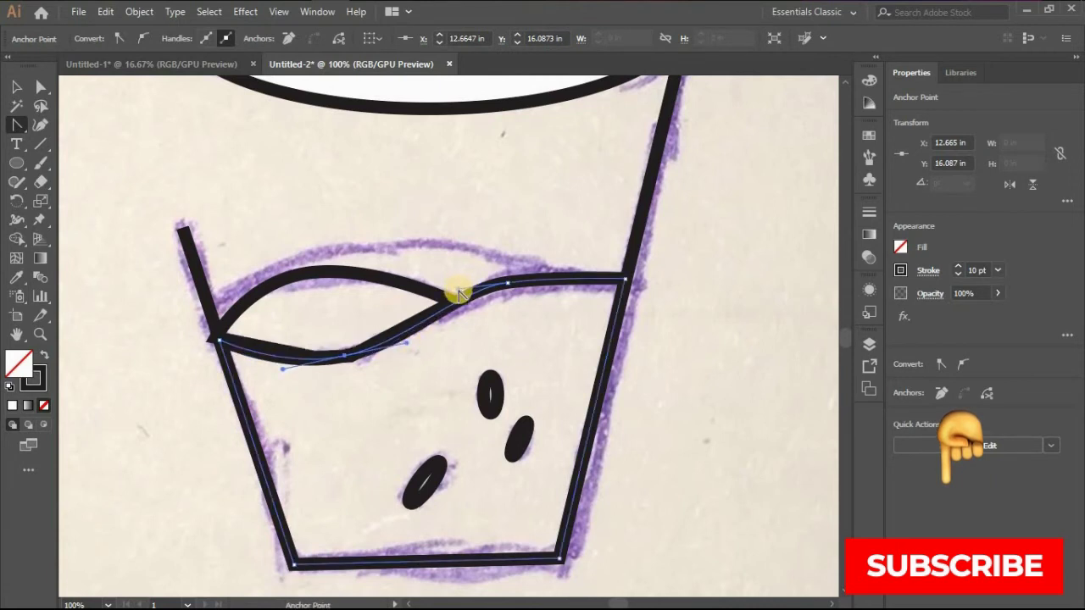
left_click_drag(454, 293, 433, 293)
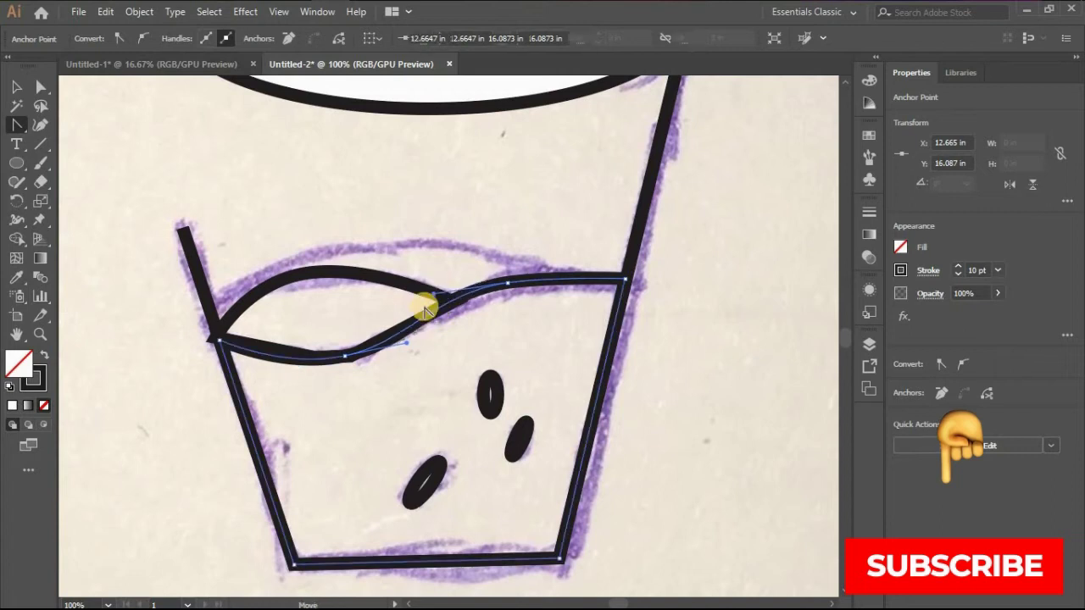
Pull the two lower anchor points of the leaf-shaped wave down below the water line.
left_click(40, 87)
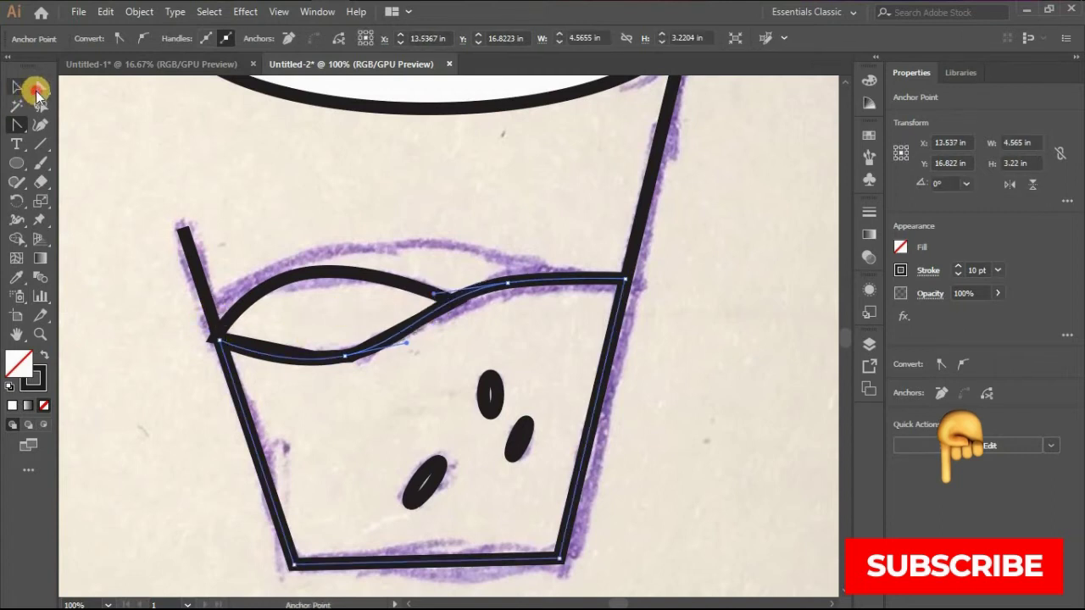
left_click(235, 322)
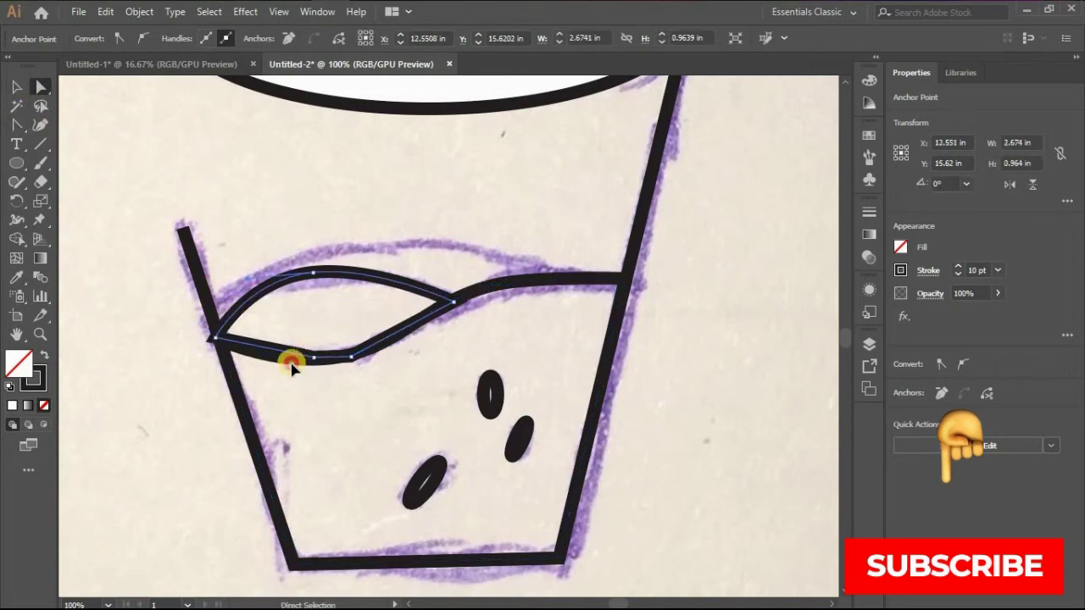
left_click_drag(290, 364, 294, 368)
key("ctrl+z")
left_click(284, 283)
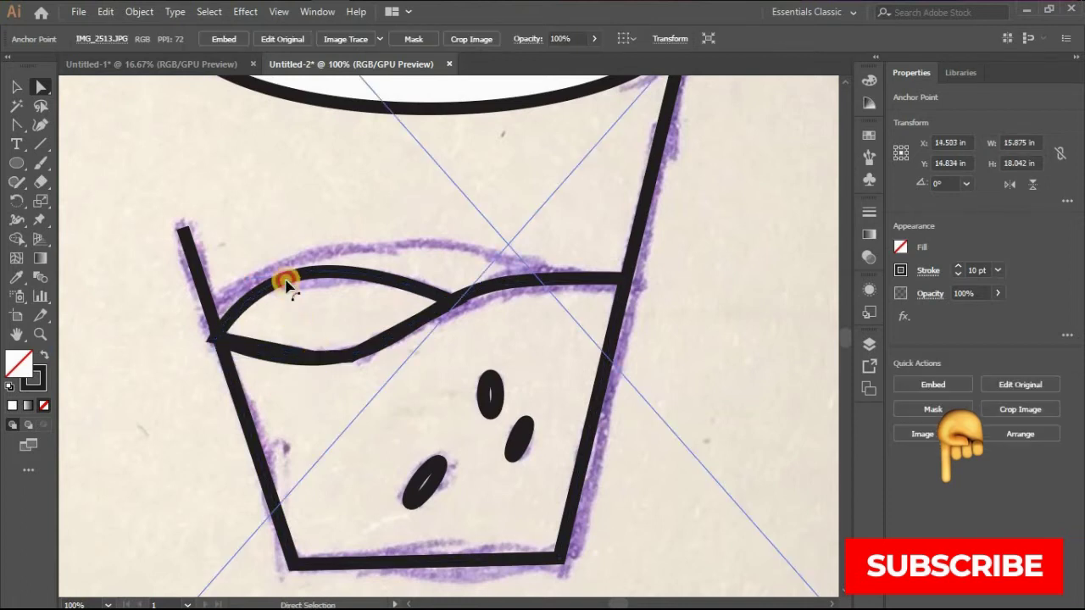
left_click(302, 360)
left_click(314, 358)
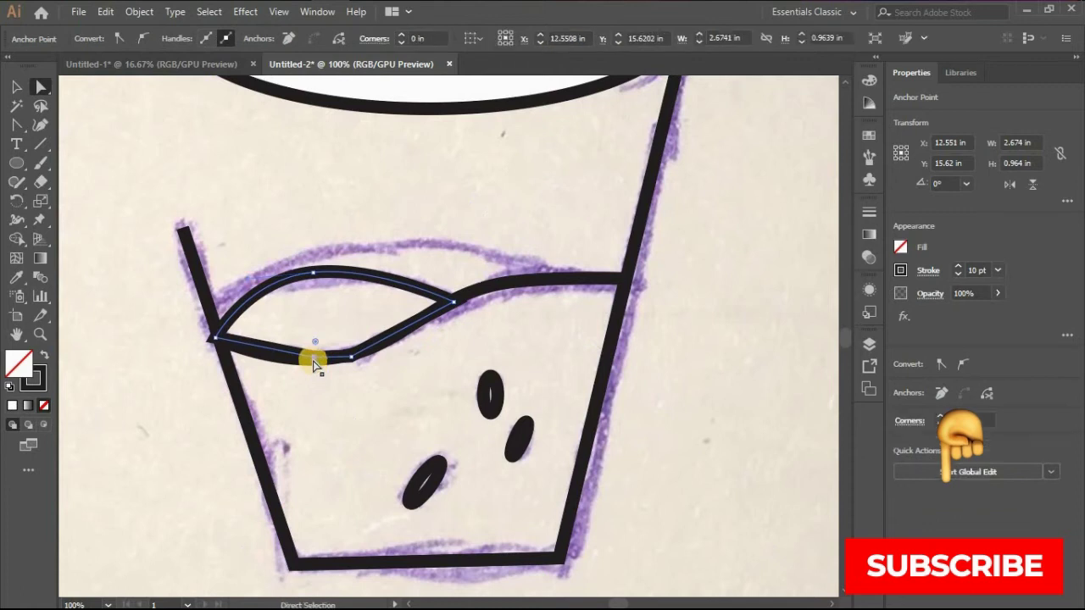
left_click_drag(313, 360, 297, 380)
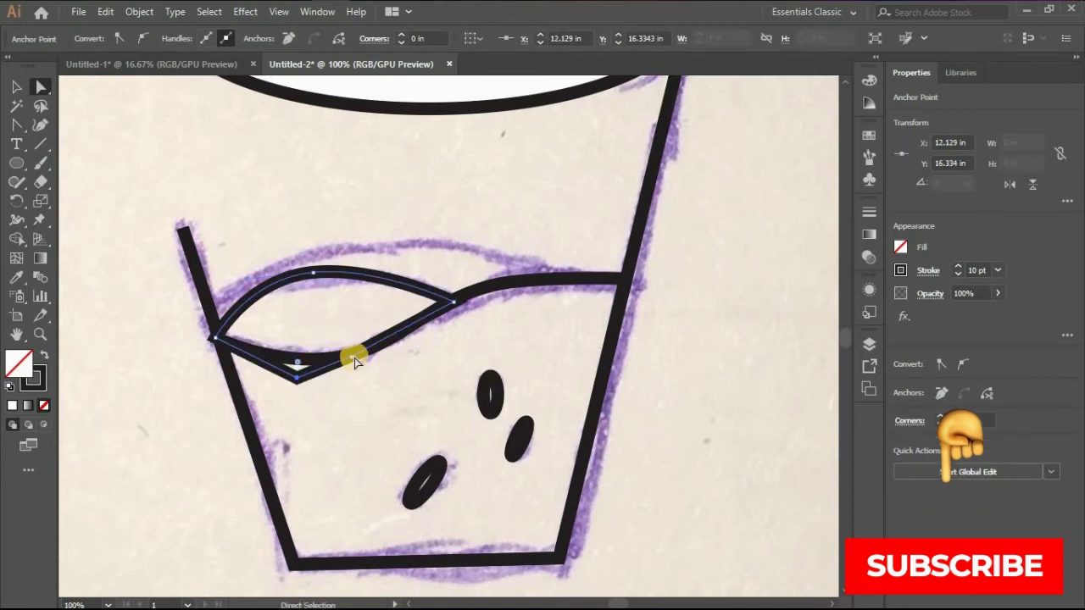
left_click_drag(351, 357, 367, 371)
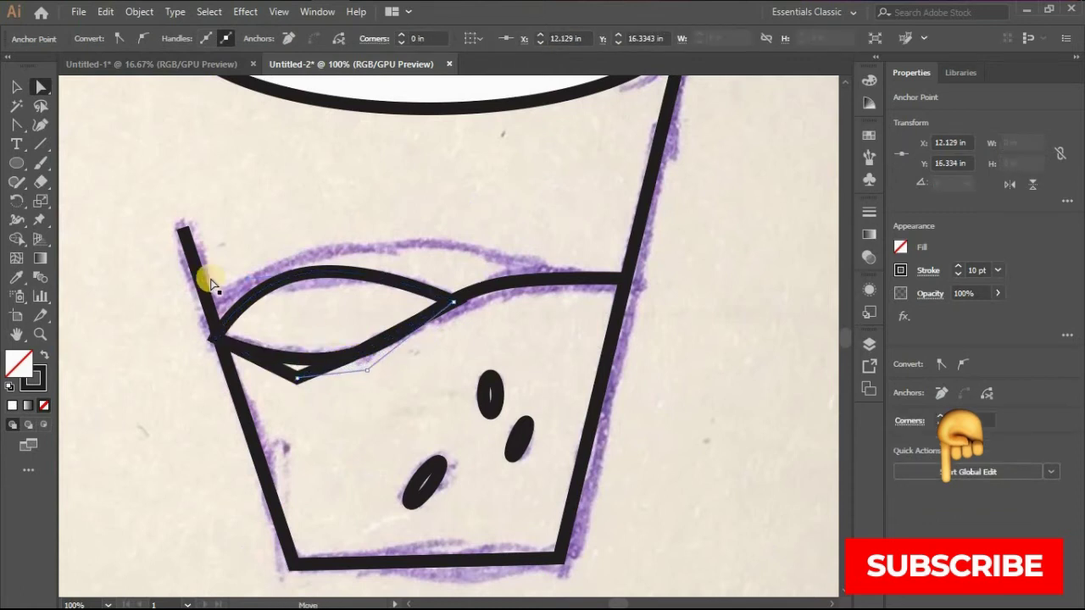
Nudge the wave shape's left corner anchor to line up with the glass's left wall.
left_click(46, 148)
scroll(214, 340, "up", 4)
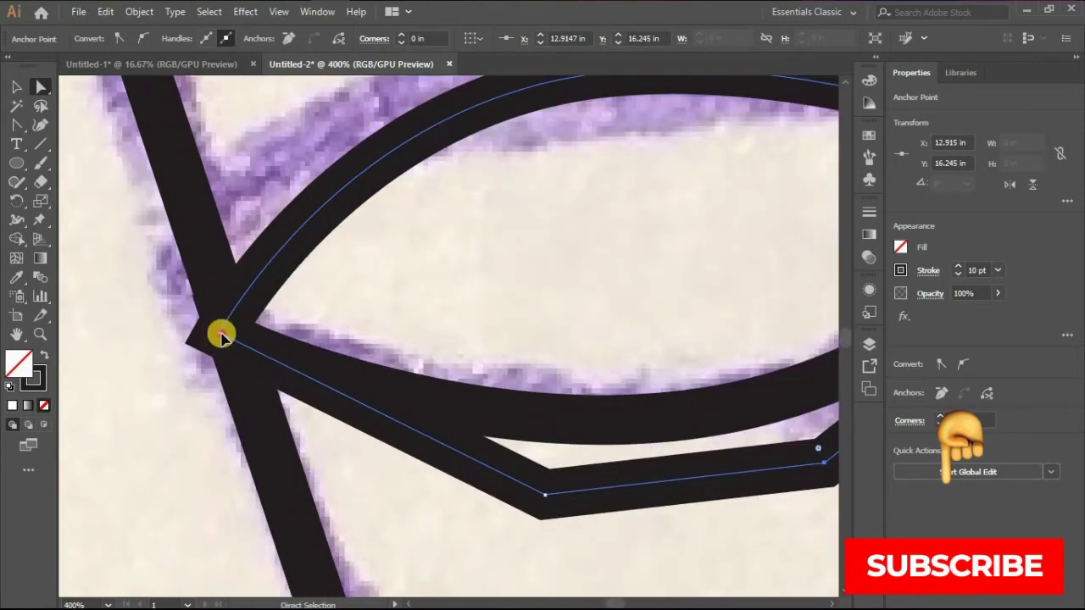
left_click(226, 335)
left_click_drag(227, 335, 230, 333)
scroll(227, 333, "down", 3)
left_click(16, 86)
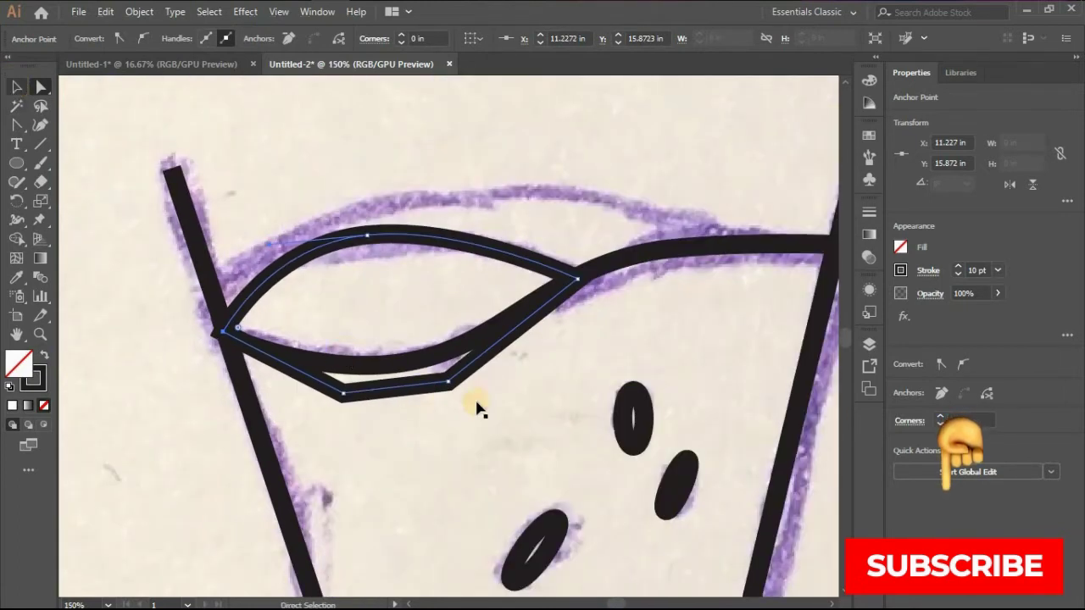
Draw the outer curve of a crescent highlight inside the left end of the glass rim with the Pen tool.
scroll(497, 332, "down", 3)
scroll(516, 328, "up", 1)
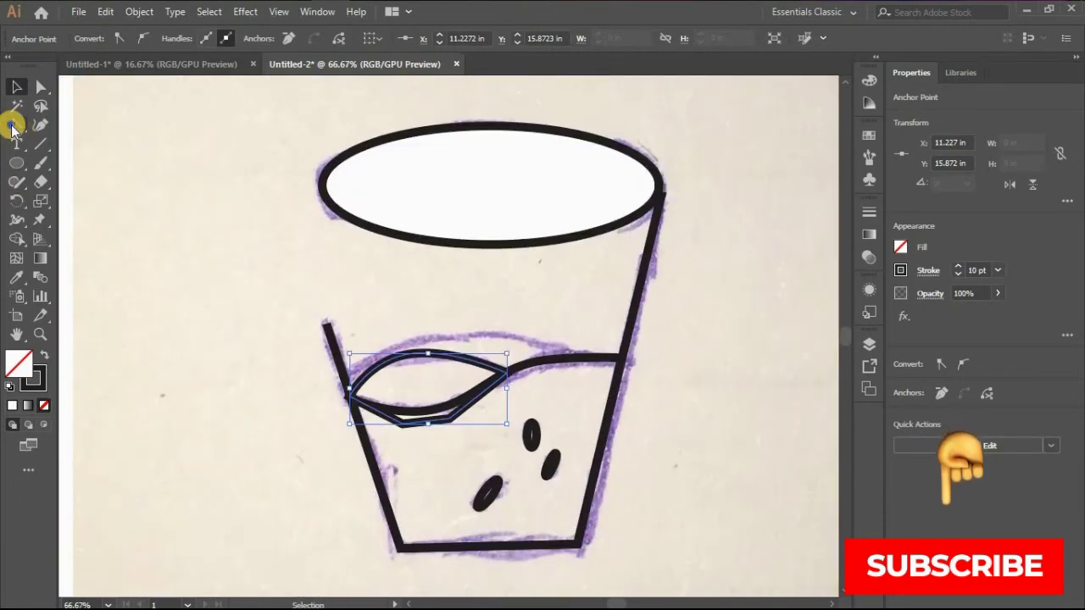
left_click_drag(13, 125, 76, 185)
left_click(16, 124)
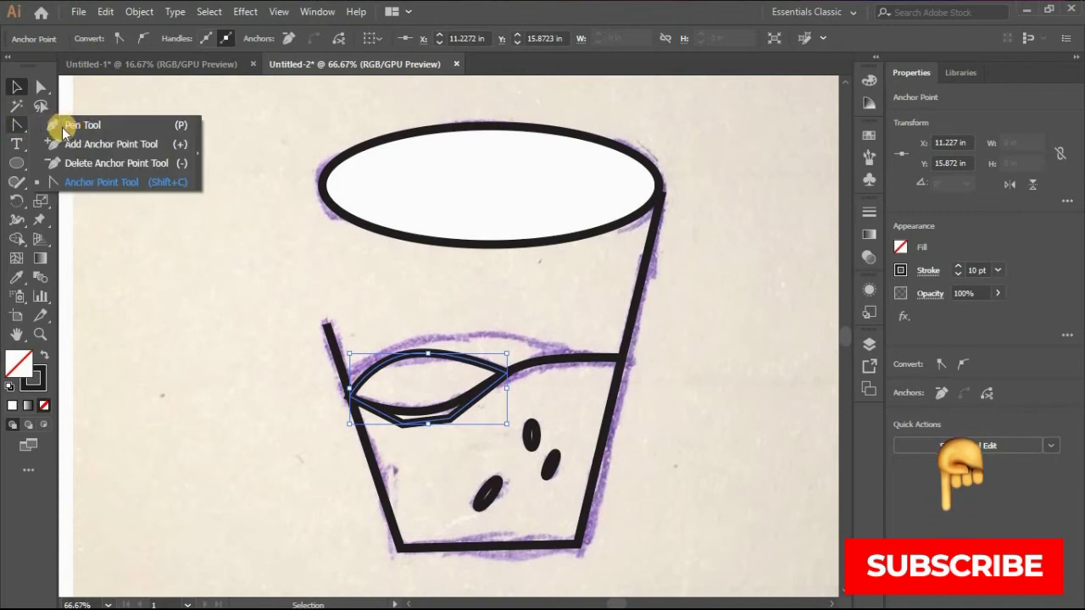
key("p")
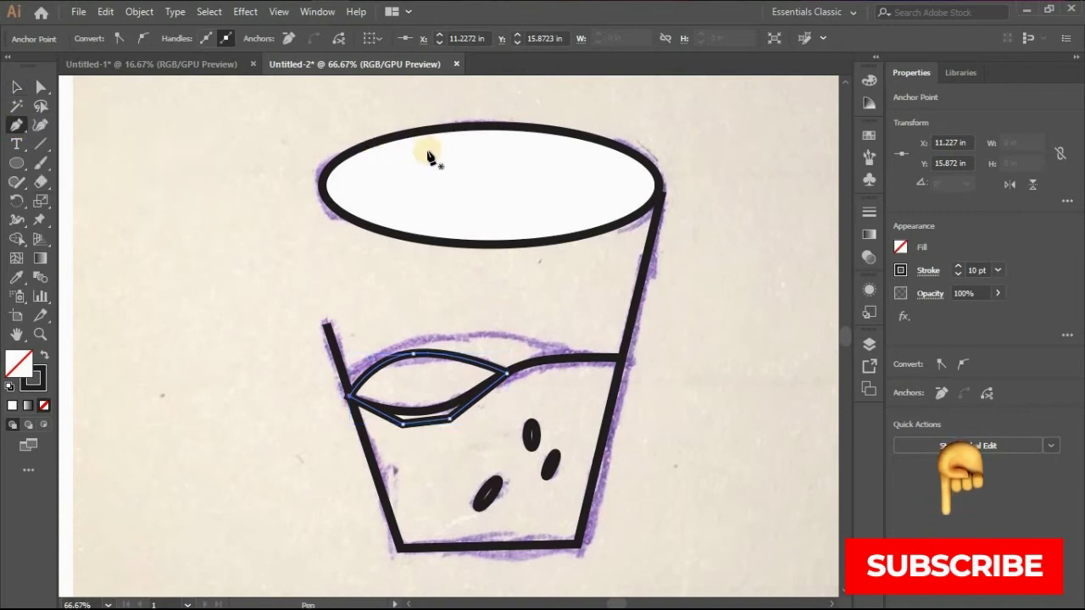
left_click(418, 151)
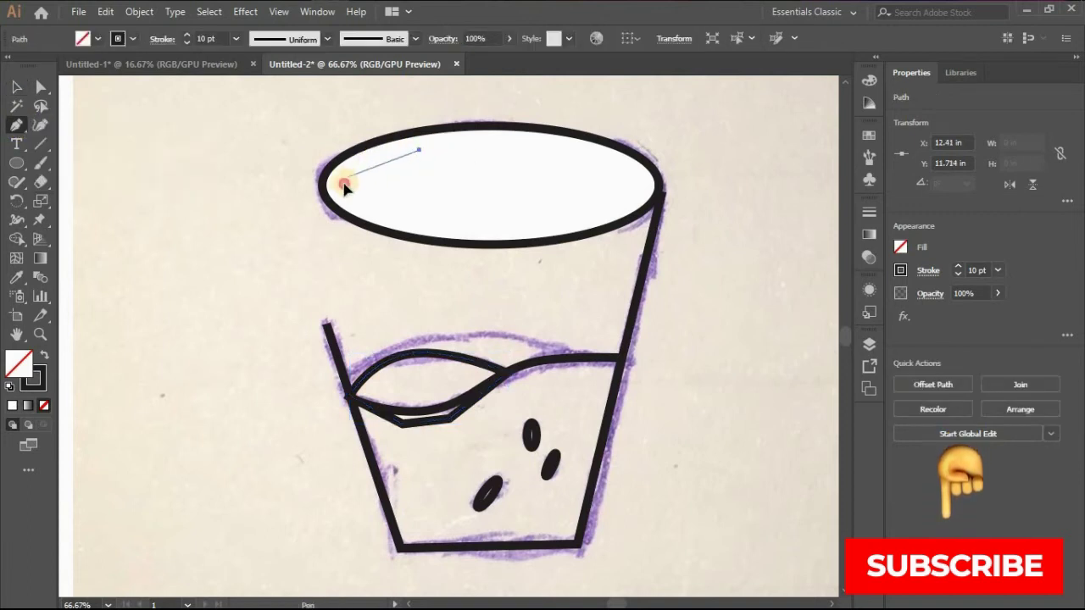
left_click_drag(344, 186, 344, 213)
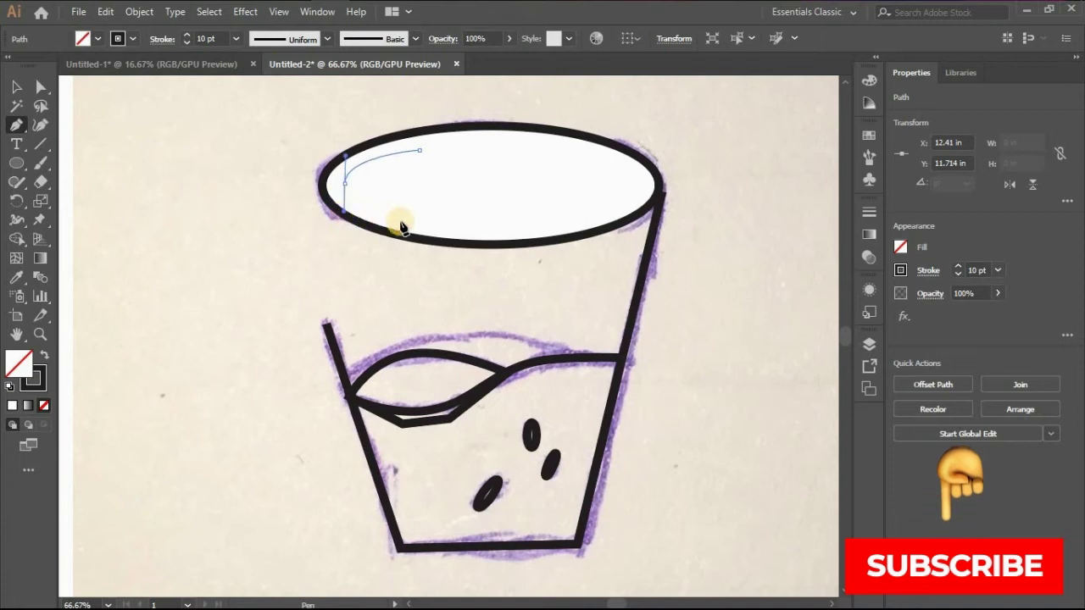
left_click(452, 228)
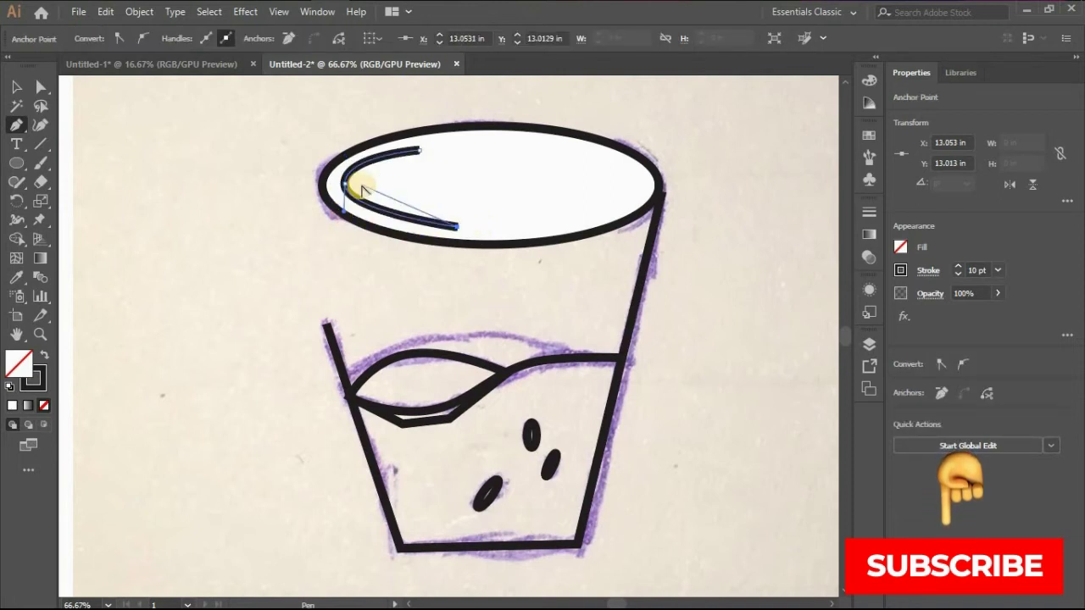
Close the crescent with an inner curve back to its starting point, about 1.9 by 1.3 in overall.
scroll(358, 186, "up", 3)
left_click_drag(343, 185, 332, 164)
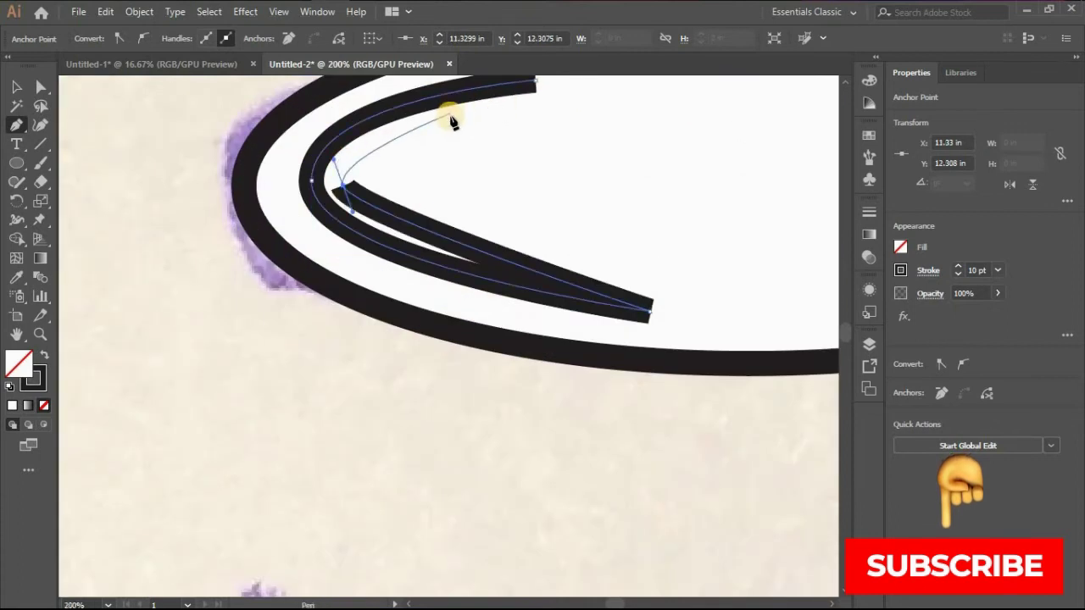
key("ctrl+z")
left_click_drag(358, 180, 358, 140)
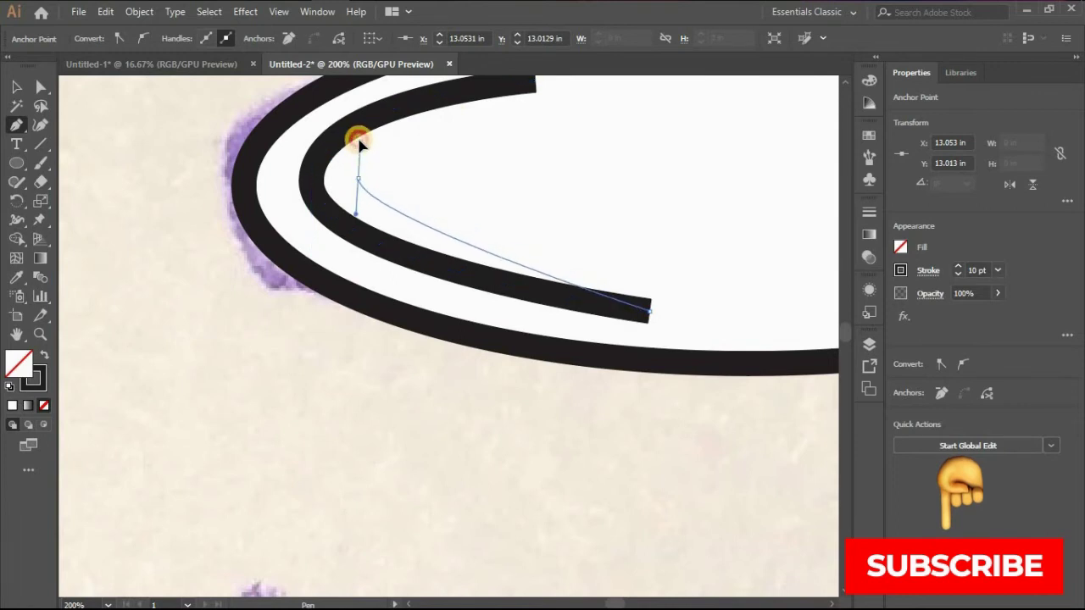
left_click(533, 83)
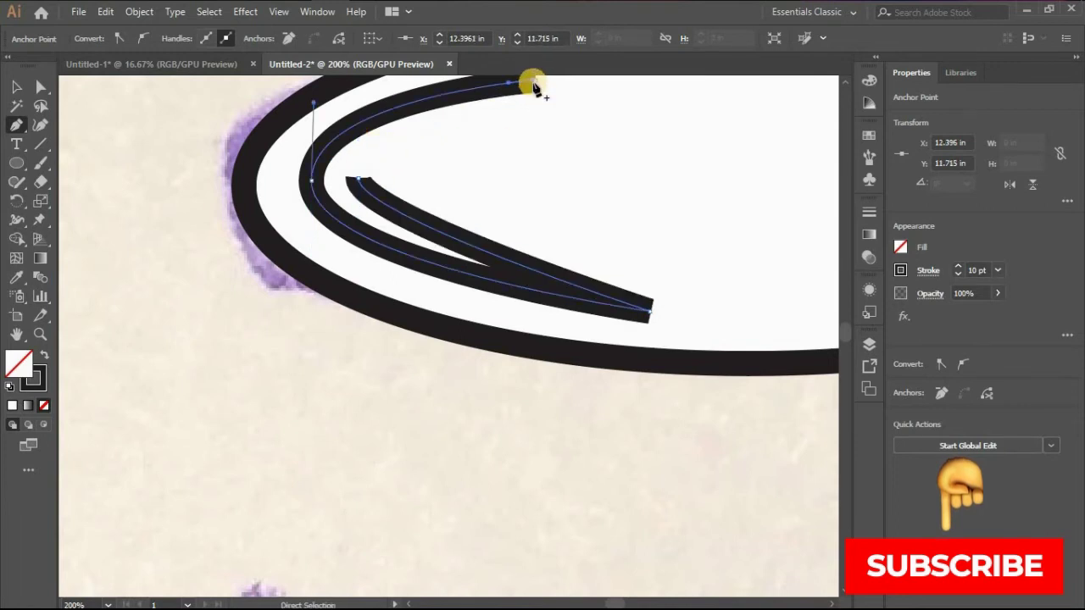
scroll(497, 106, "up", 2)
left_click(534, 161)
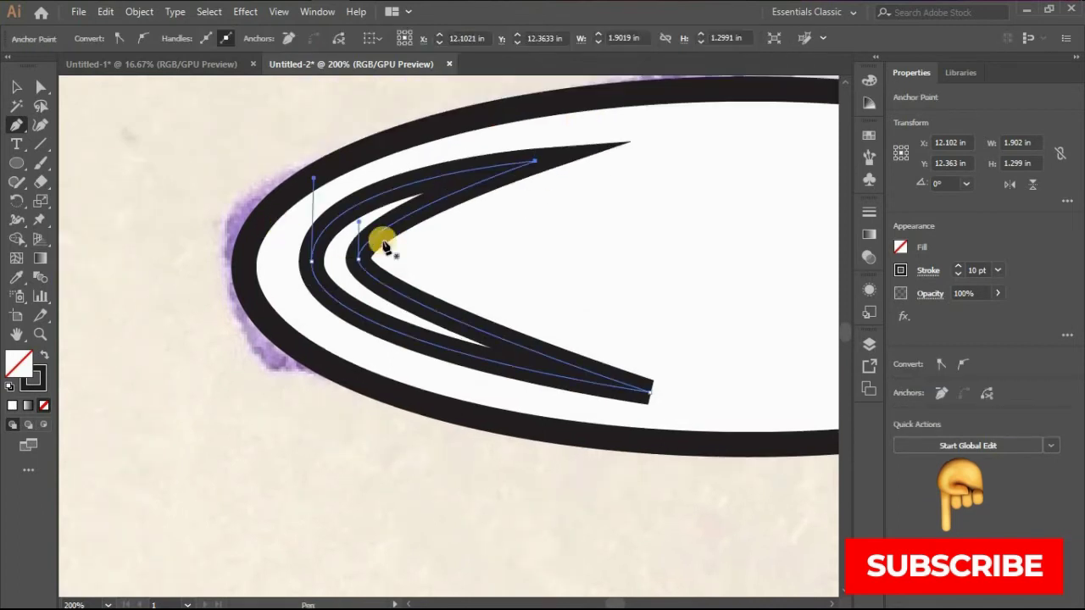
Extend the crescent's lower tip farther along the rim and adjust the handles of its left curve anchors.
left_click(40, 86)
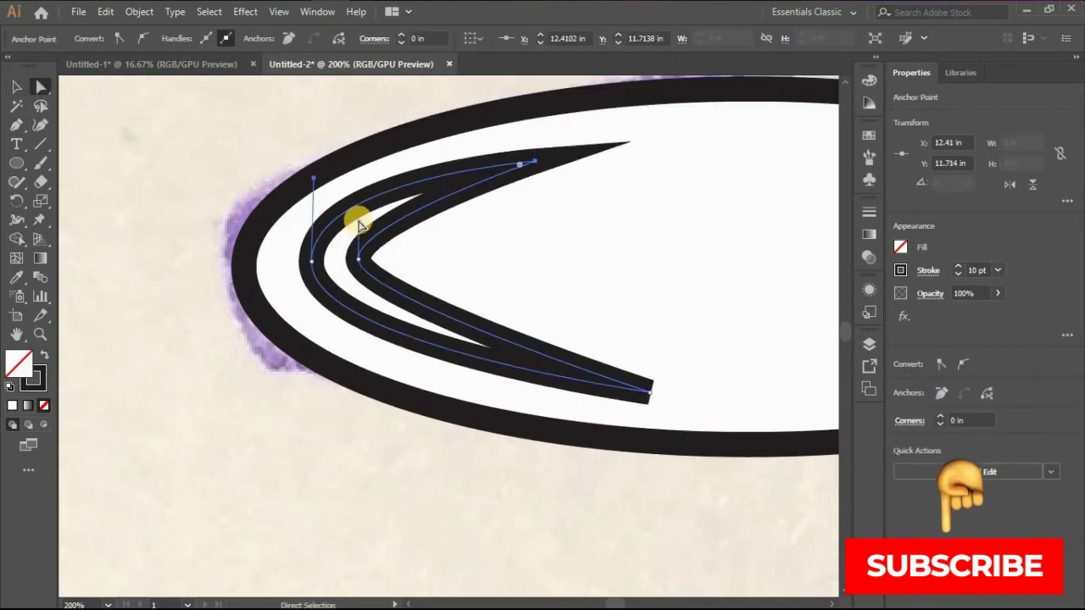
left_click_drag(356, 214, 354, 212)
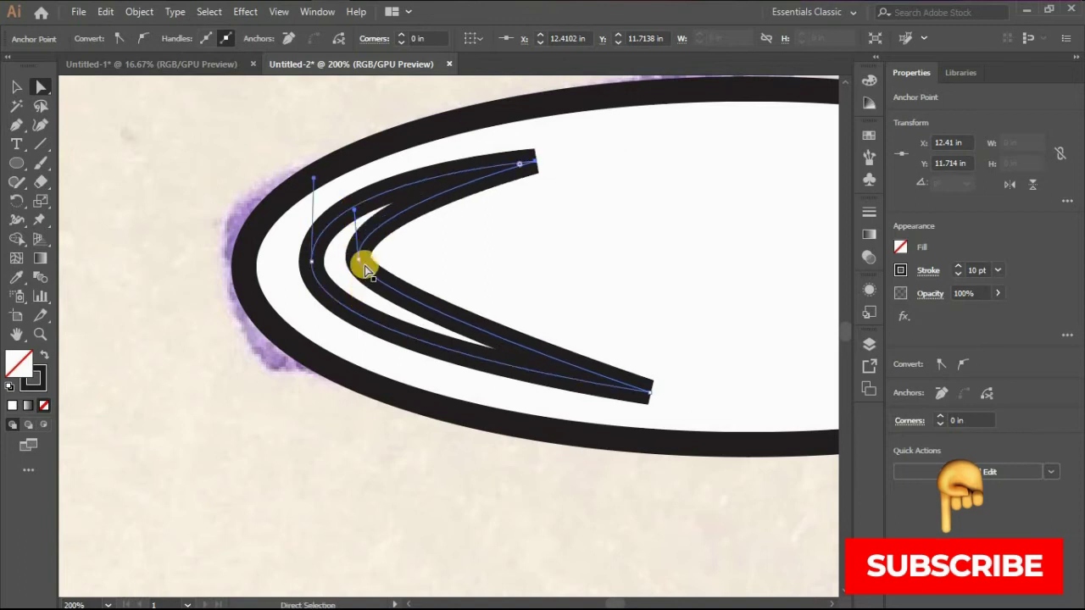
mouse_move(650, 392)
left_mouse_down()
mouse_move(711, 409)
mouse_move(725, 400)
left_mouse_up()
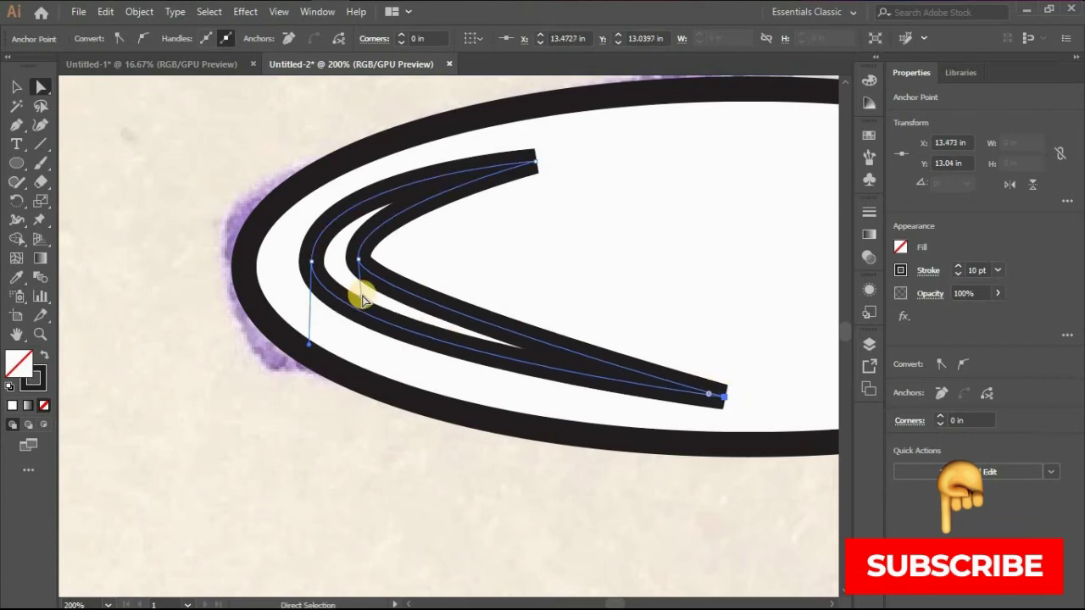
left_click_drag(361, 307, 344, 318)
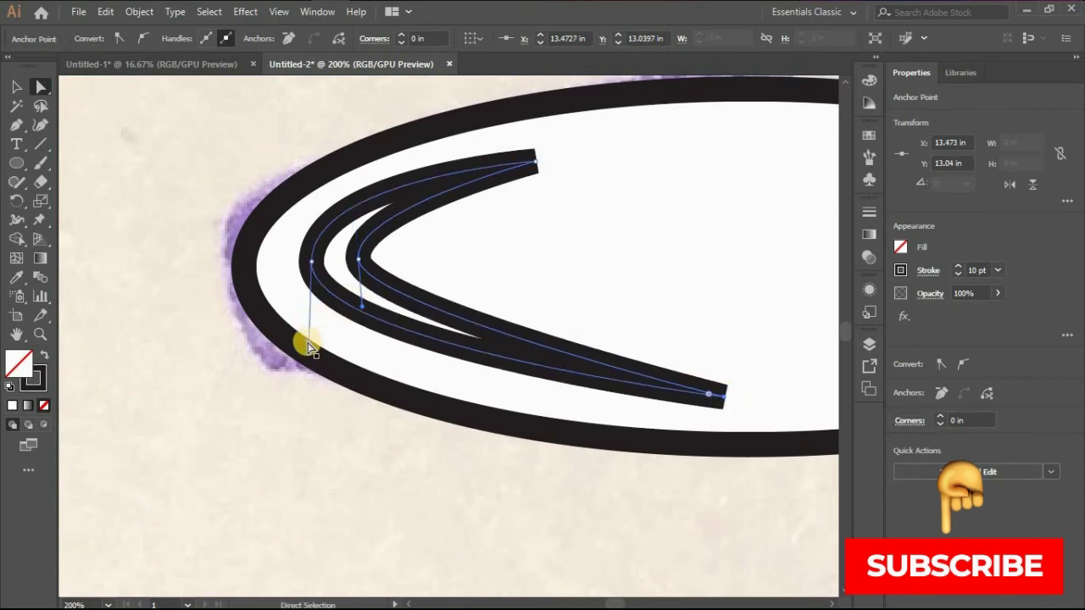
left_click_drag(314, 363, 312, 348)
Draw a small closed crescent highlight inside the right end of the glass rim with the Pen tool.
scroll(356, 349, "down", 3)
scroll(356, 349, "down", 1)
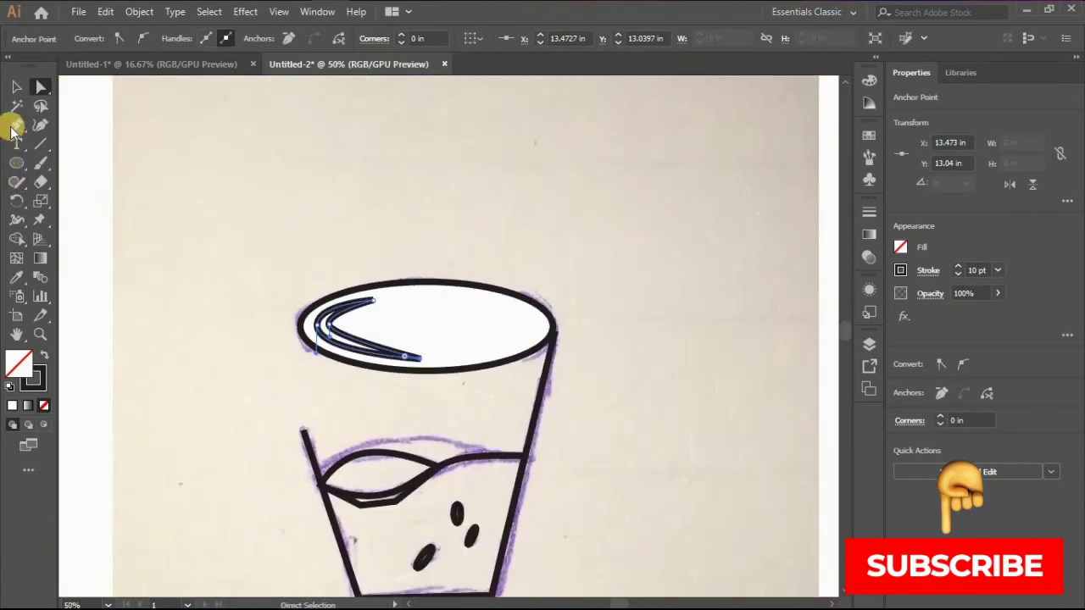
left_click(16, 124)
scroll(533, 351, "up", 2)
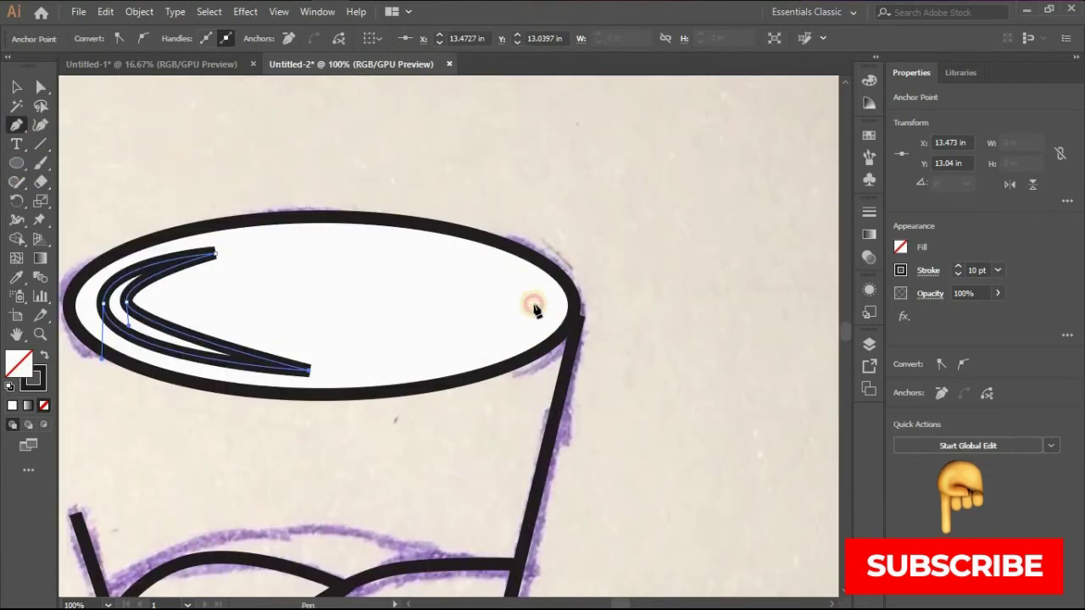
left_click(527, 315)
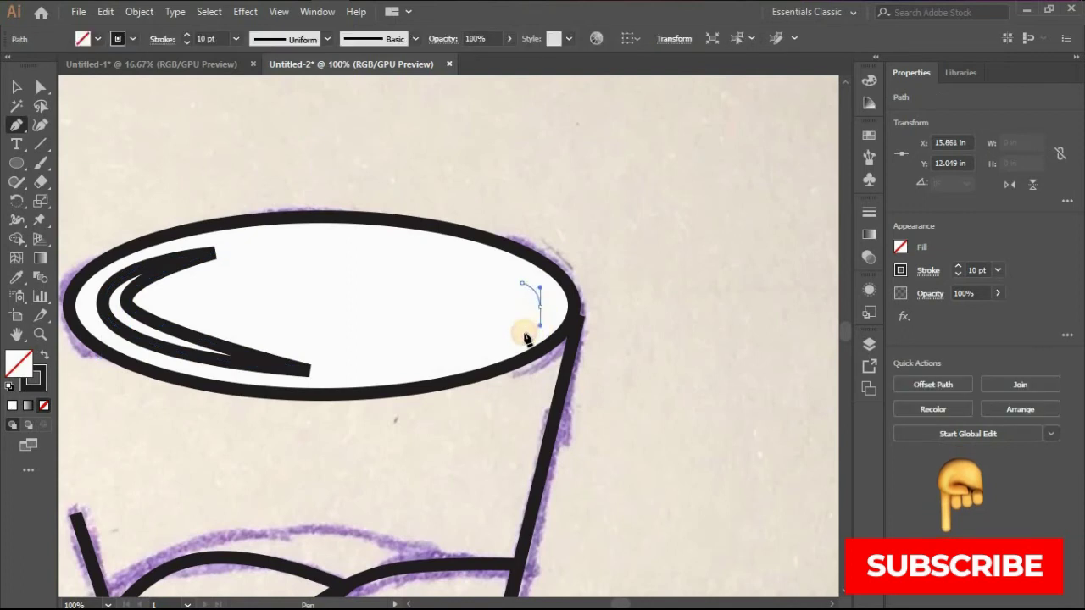
left_click(527, 338)
scroll(527, 311, "up", 3)
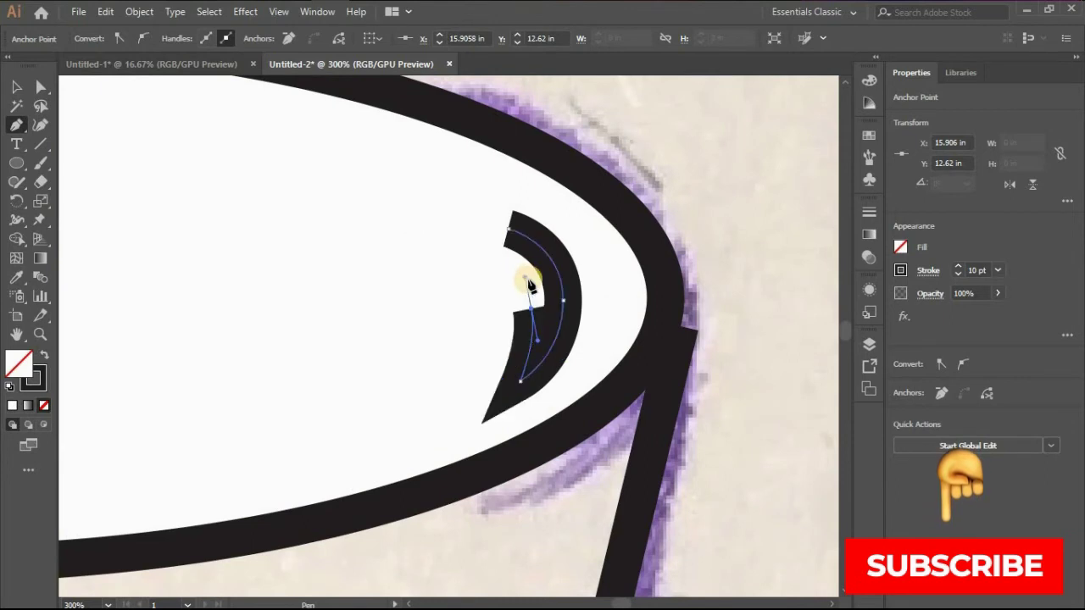
left_click(527, 282)
left_click_drag(508, 238, 497, 302)
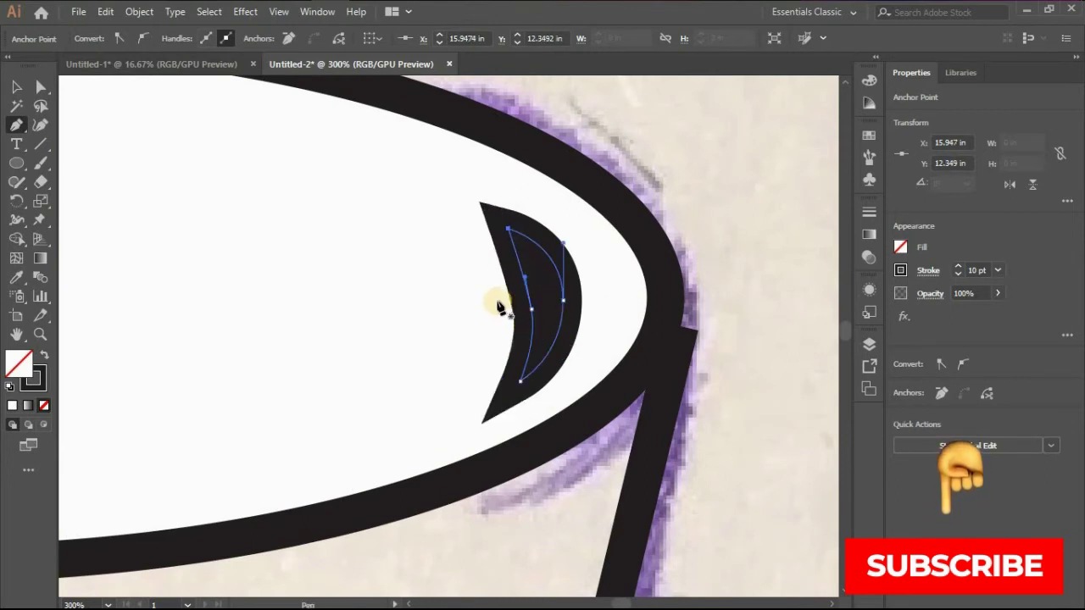
Move the middle anchor of the small crescent's inner curve toward its outer curve to thin the shape.
left_click(43, 88)
left_click(533, 312)
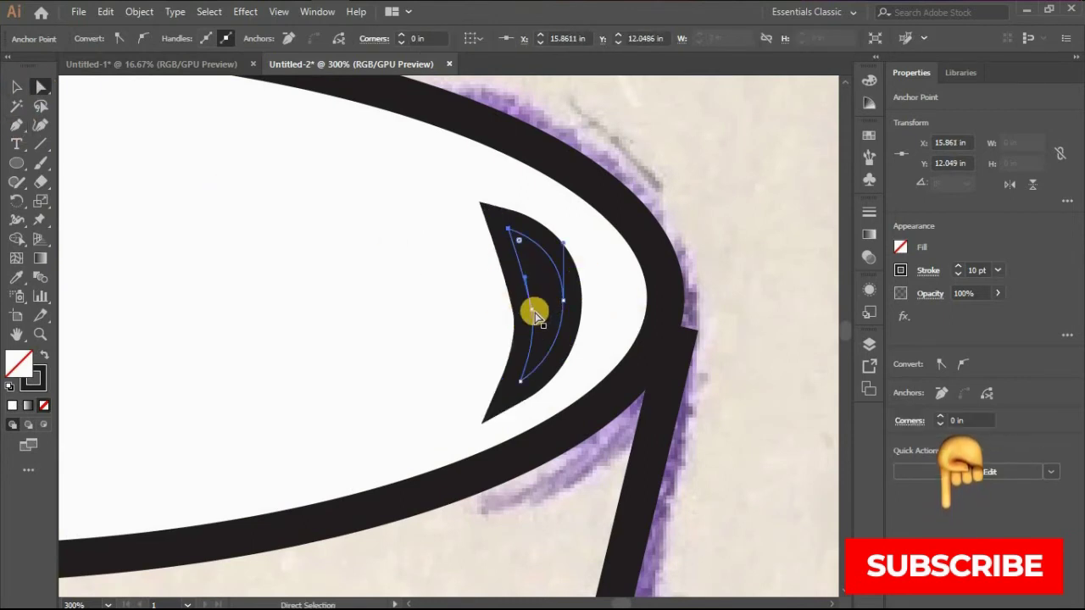
left_click_drag(533, 313, 545, 304)
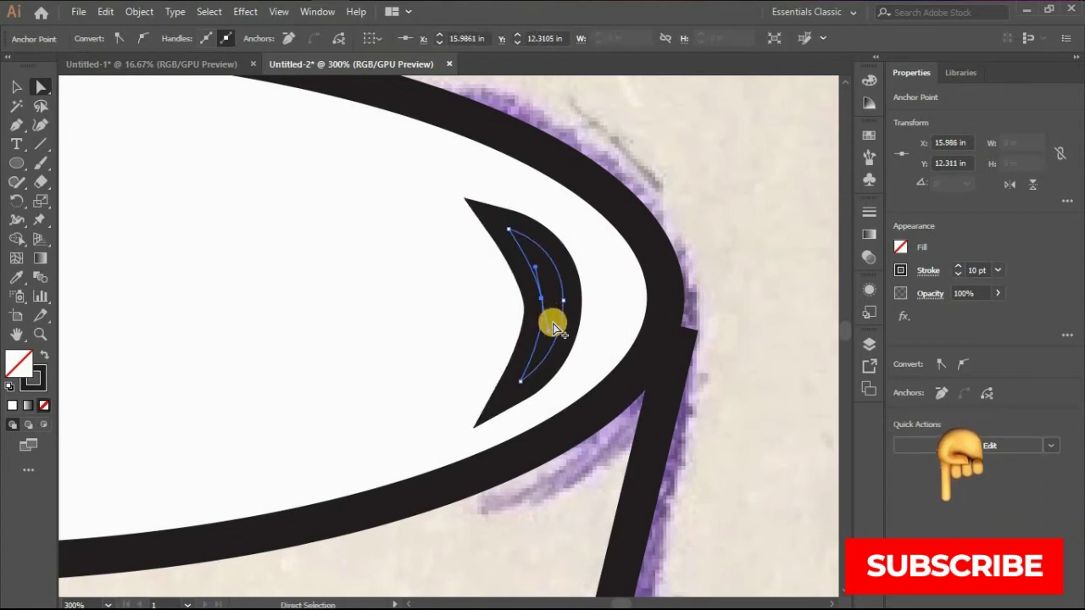
Select both crescent highlights in the rim, remove their stroke and fill them with dark brown.
scroll(552, 327, "down", 3)
left_click(20, 92)
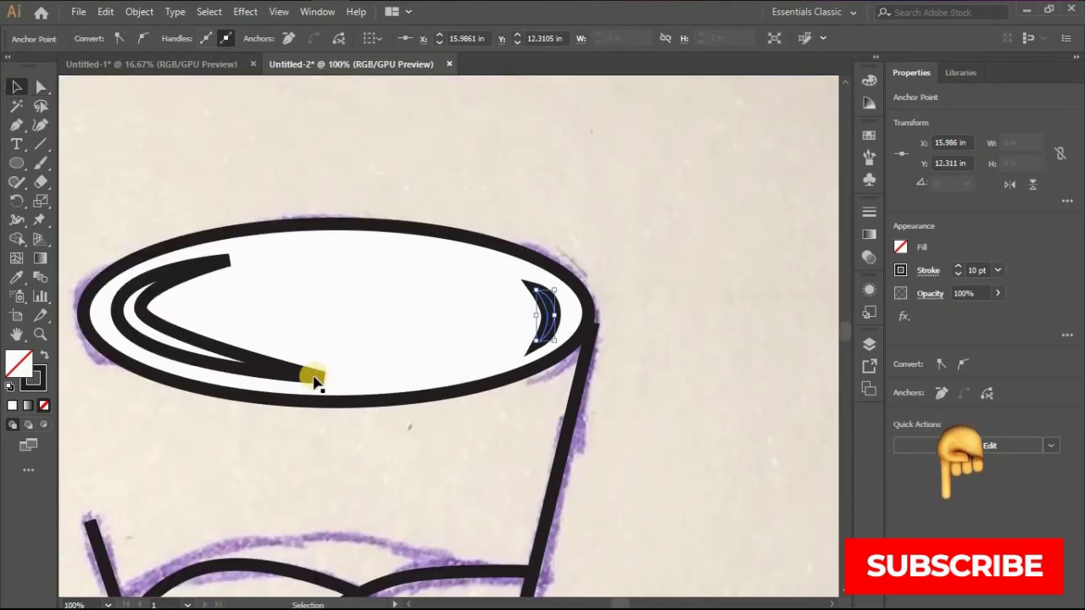
left_click(317, 377, "shift")
left_click(898, 275)
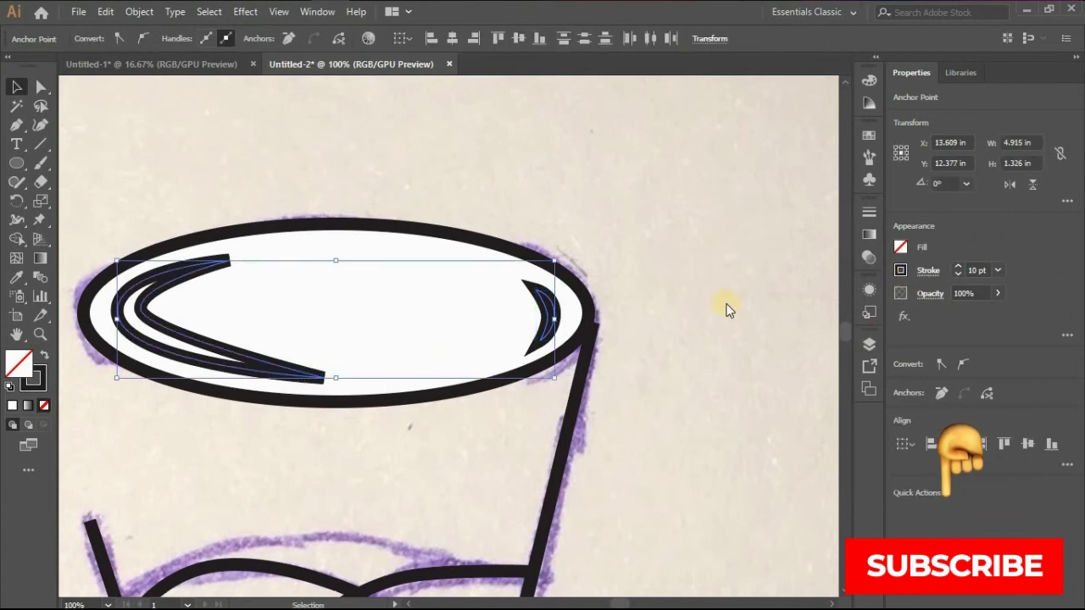
left_click(729, 326)
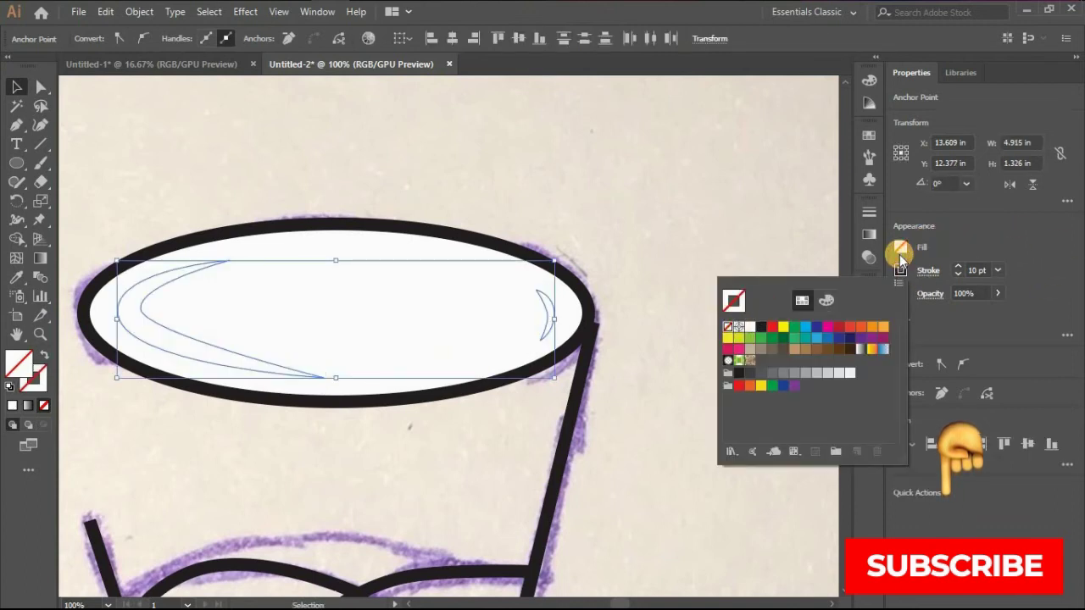
left_click(900, 255)
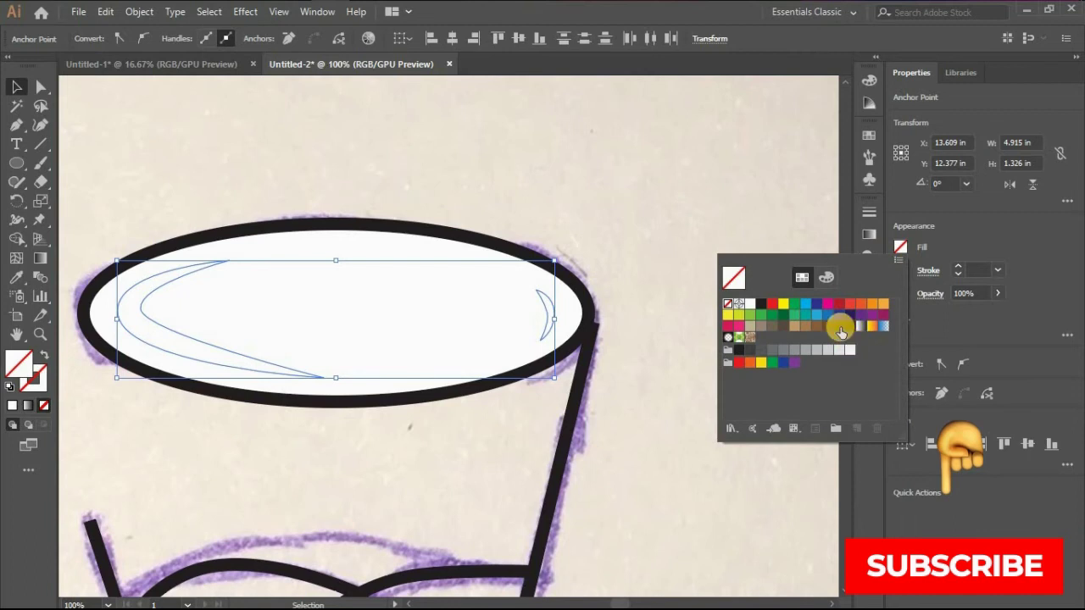
left_click(841, 329)
Fill the glass rim ellipse with medium brown and give its 10 pt outline a darker brown stroke.
left_click(532, 253)
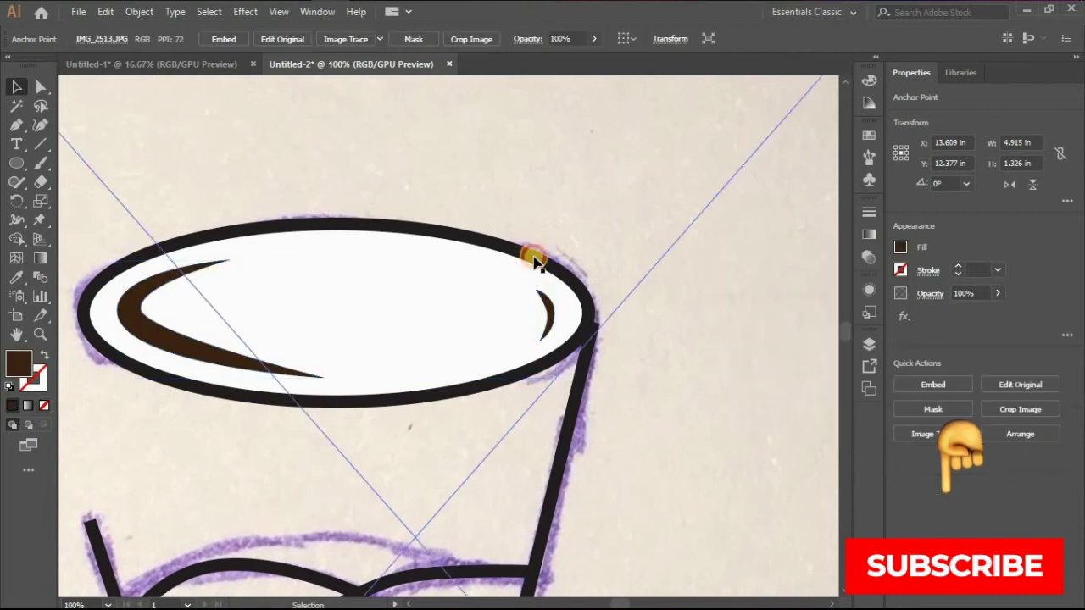
left_click(547, 268)
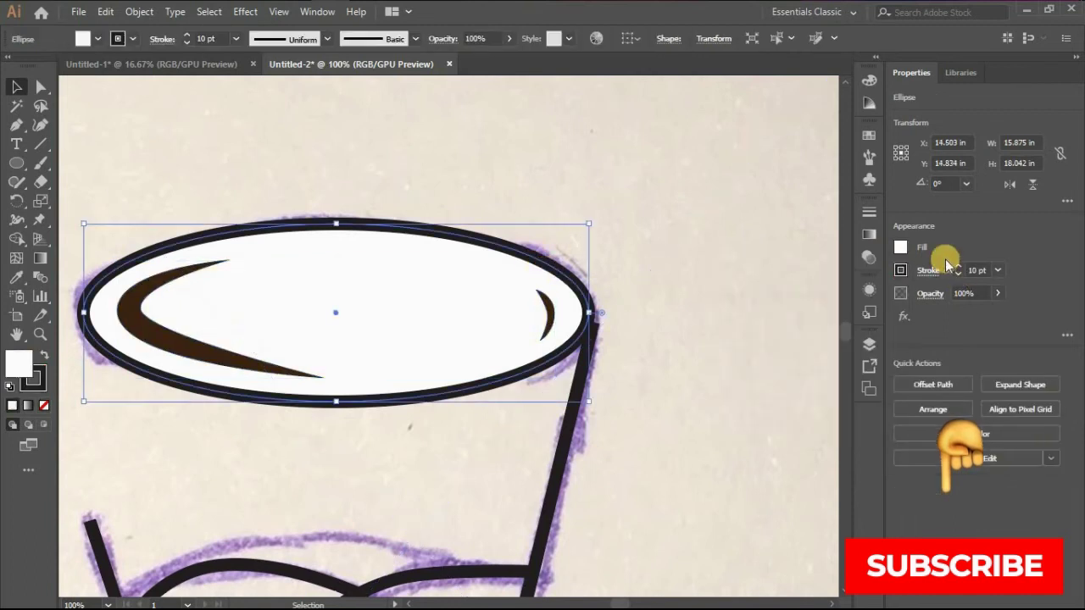
left_click(900, 248)
left_click(838, 328)
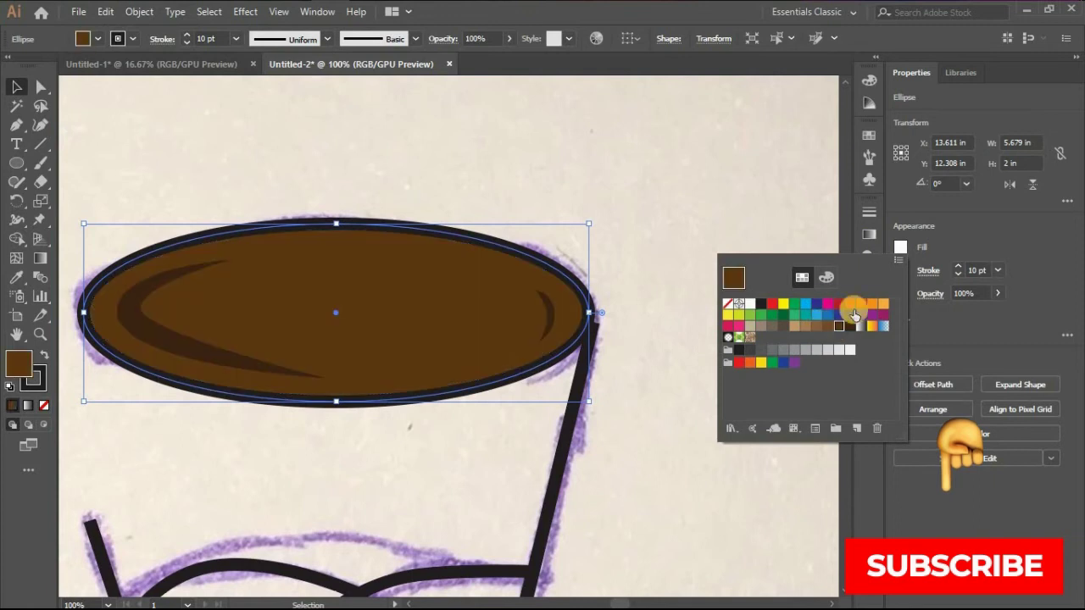
left_click(902, 249)
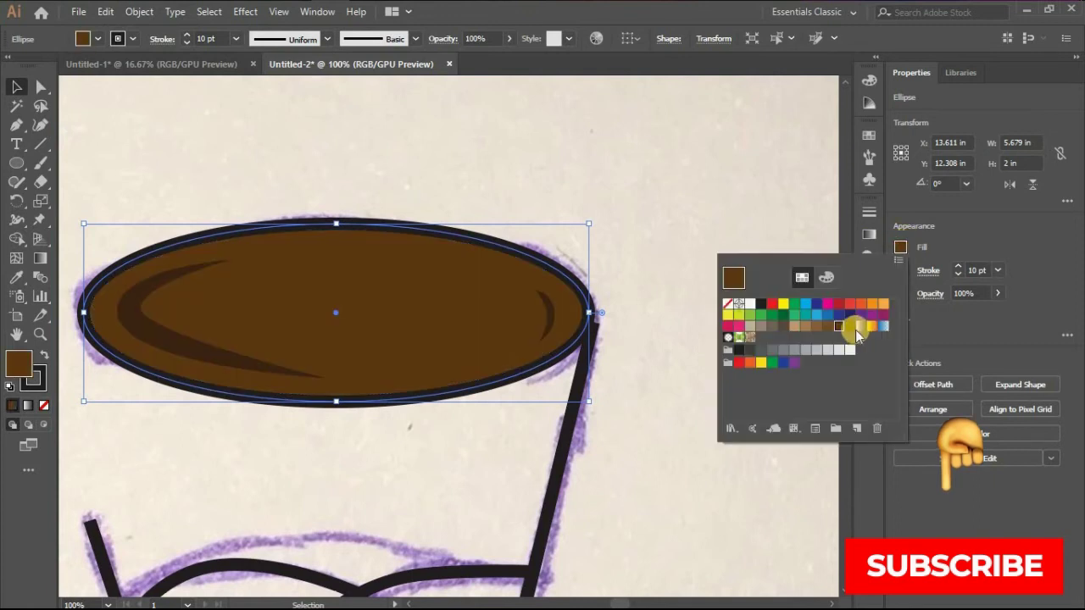
left_click(930, 270)
left_click(900, 269)
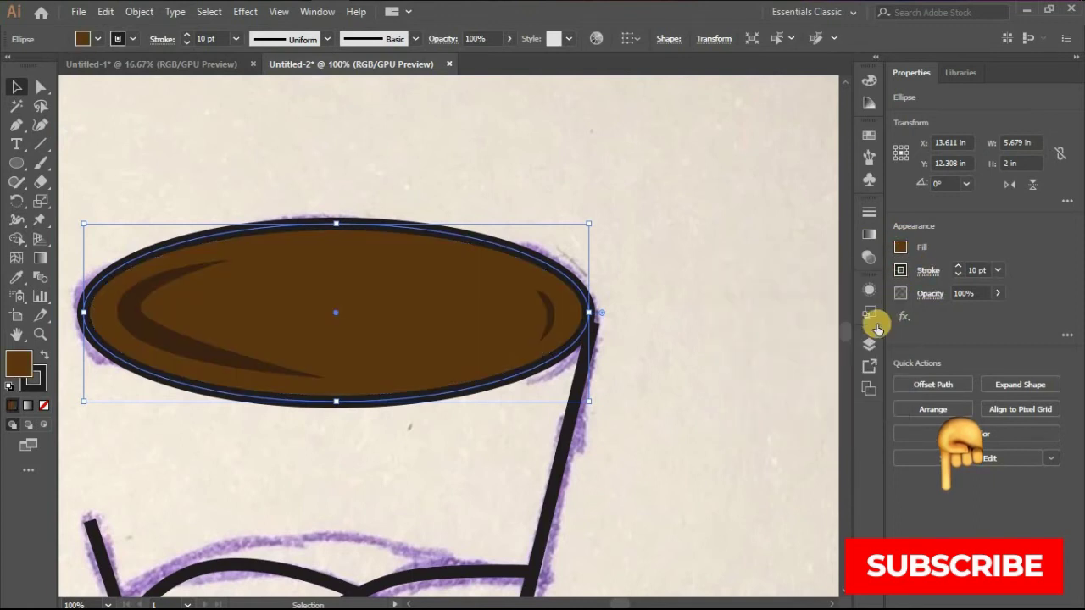
left_click(589, 359)
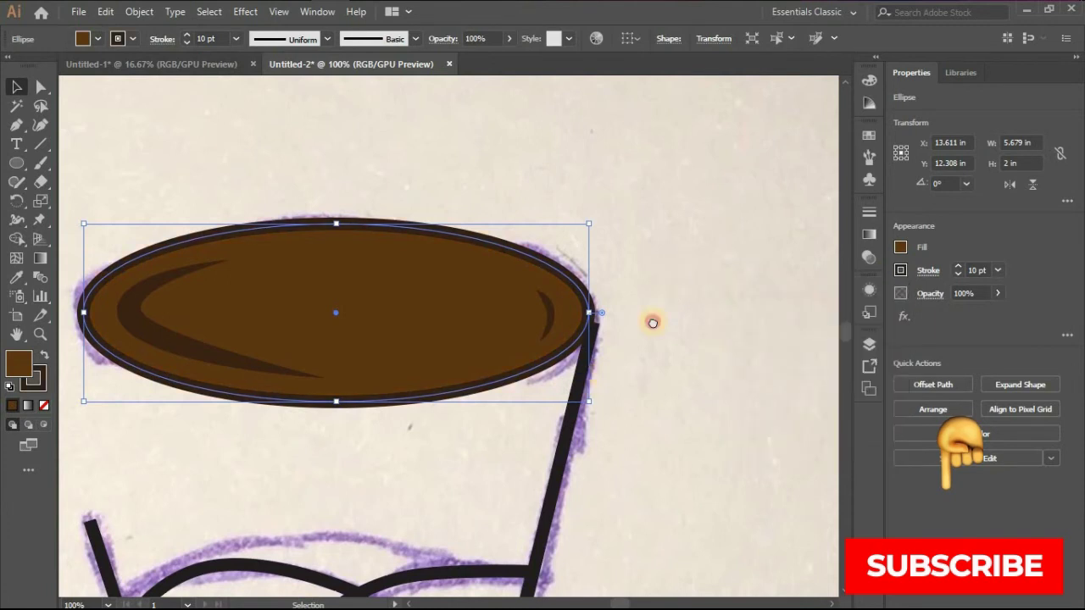
Remove the stroke from the liquid body shape and fill it with the red-orange swatch F15A29.
left_click_drag(652, 323, 732, 197)
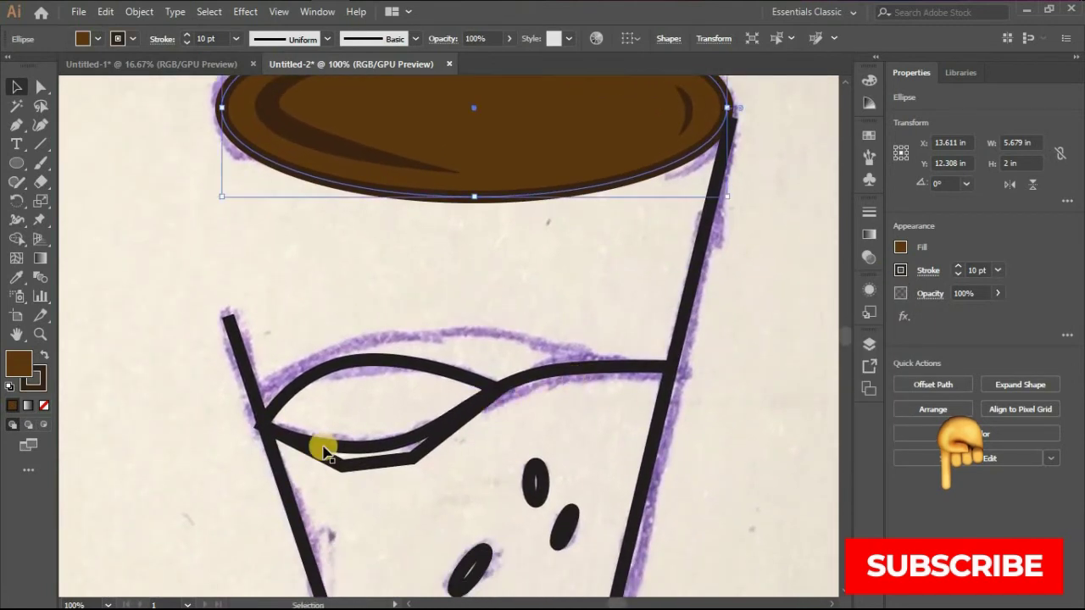
left_click(605, 373)
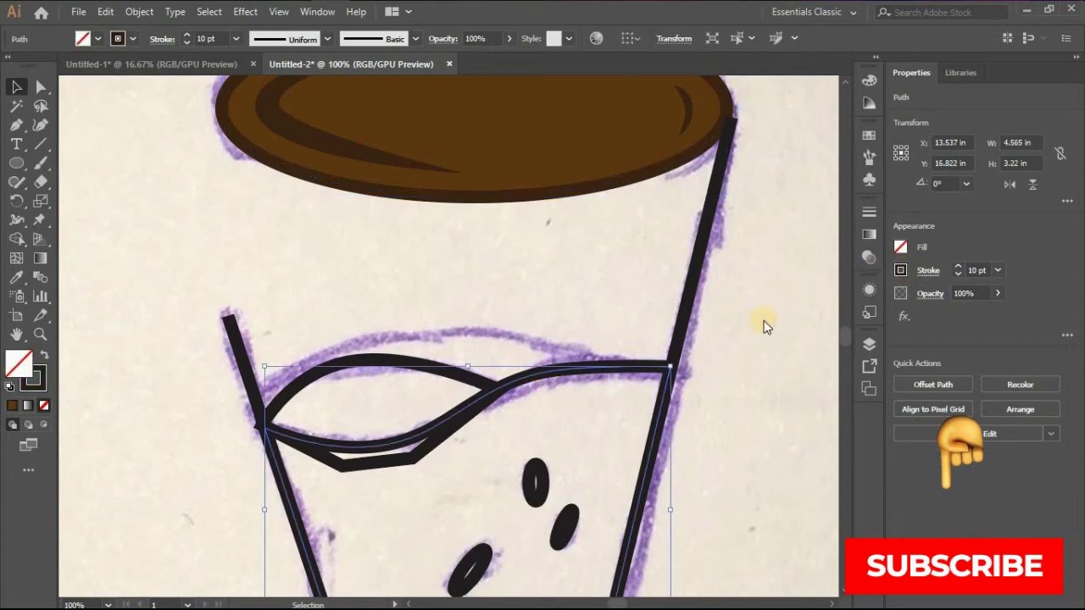
left_click(900, 270)
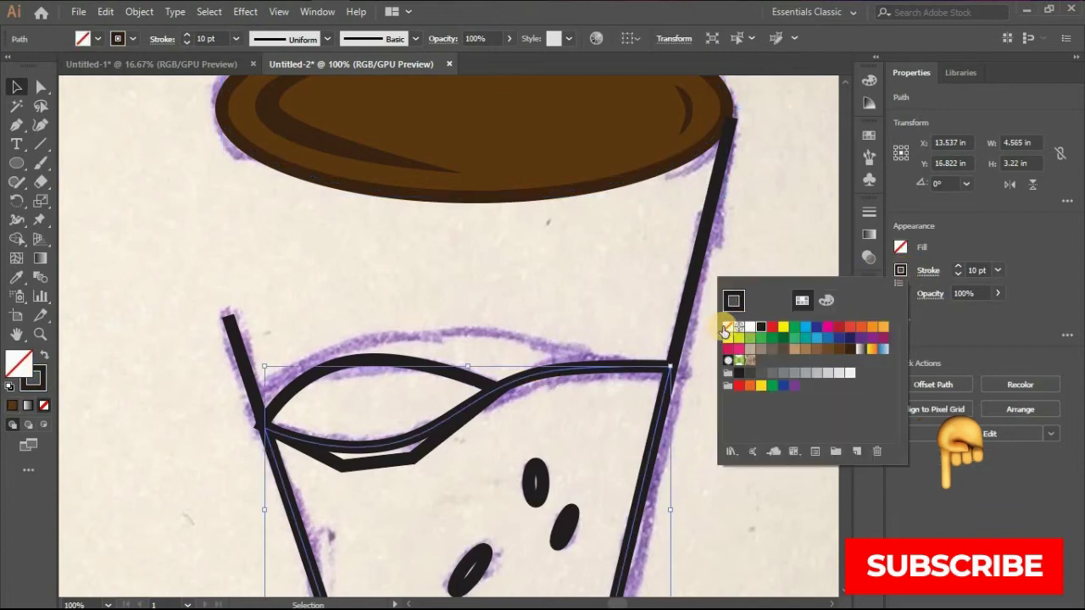
left_click(900, 248)
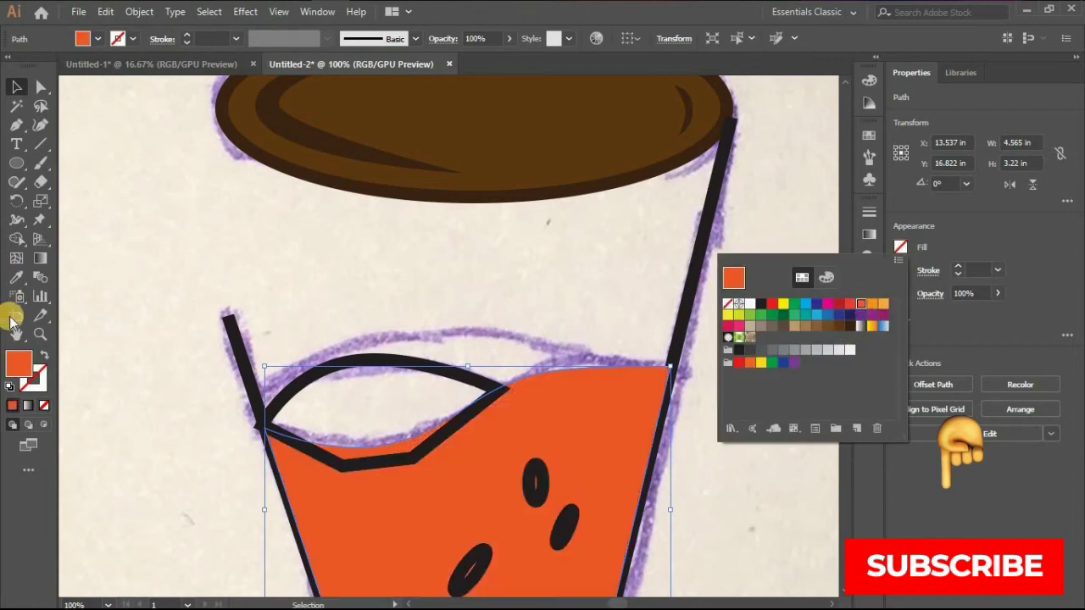
Shift the liquid body's fill in the Color Picker to a brighter, more saturated orange.
double_click(15, 366)
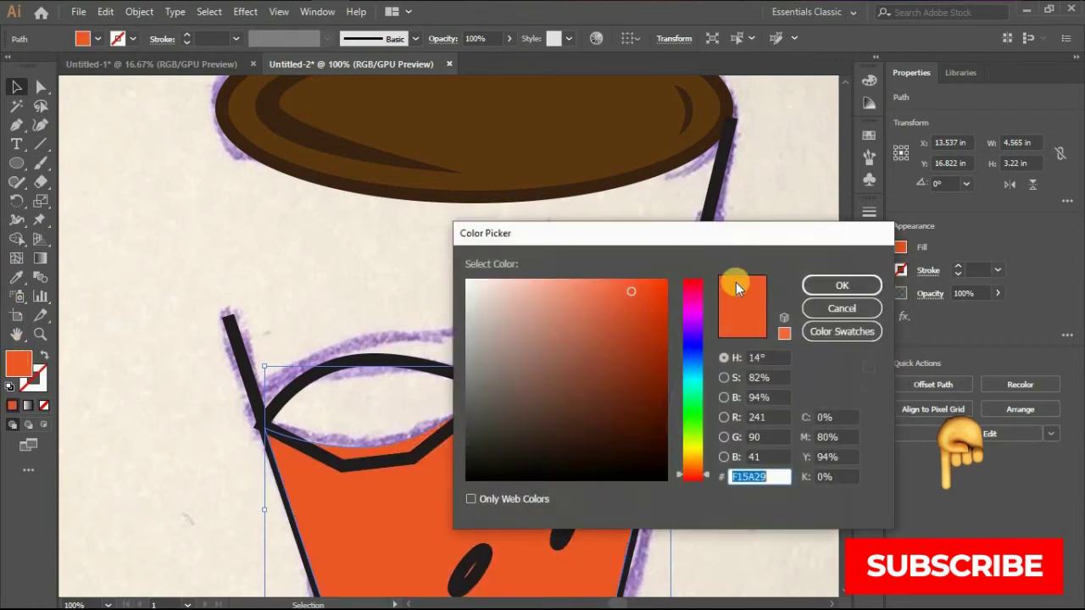
left_click_drag(708, 479, 705, 461)
left_click_drag(666, 281, 690, 262)
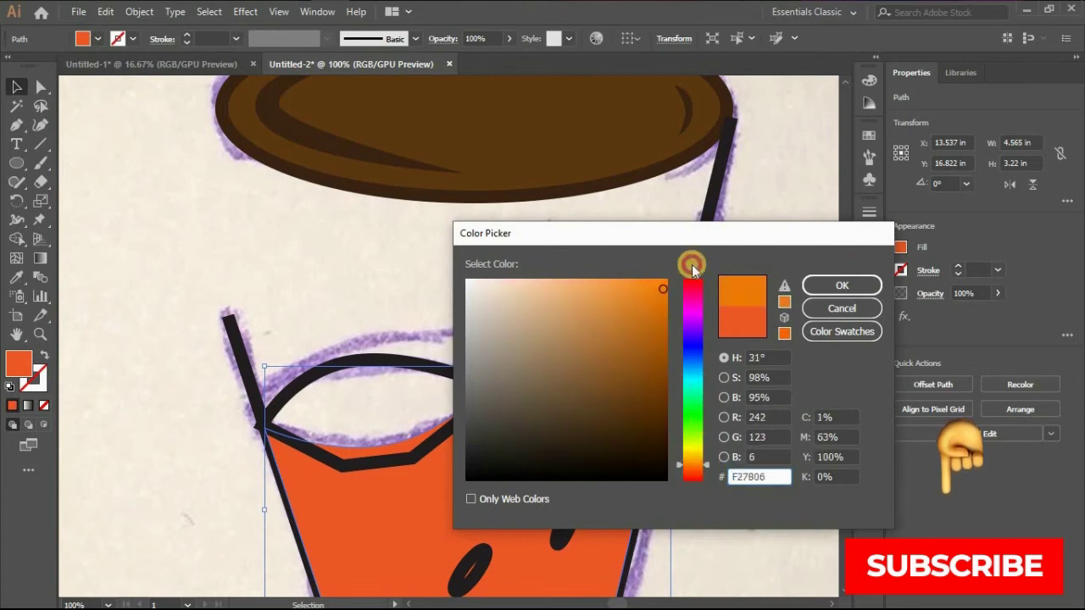
left_click_drag(707, 466, 709, 468)
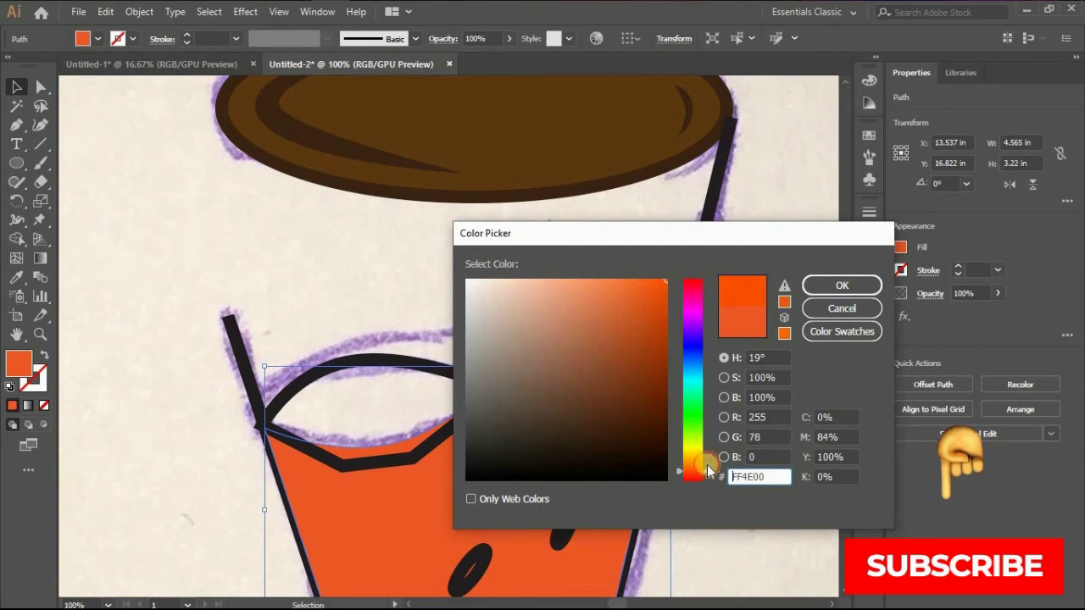
left_click(841, 285)
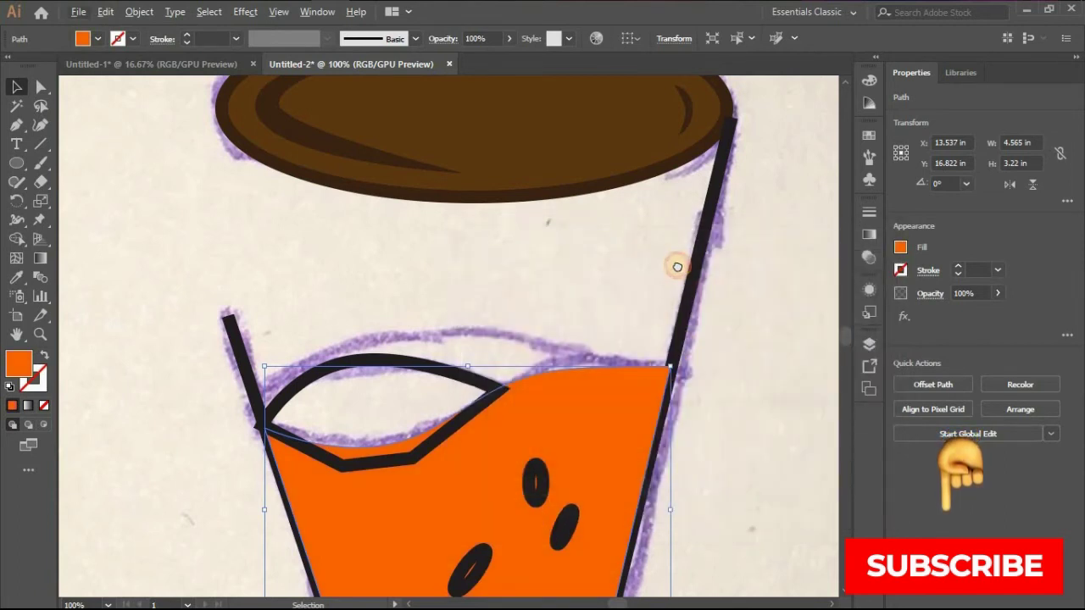
Send the orange liquid body backward so it sits behind the black glass outline.
scroll(674, 280, "down", 3)
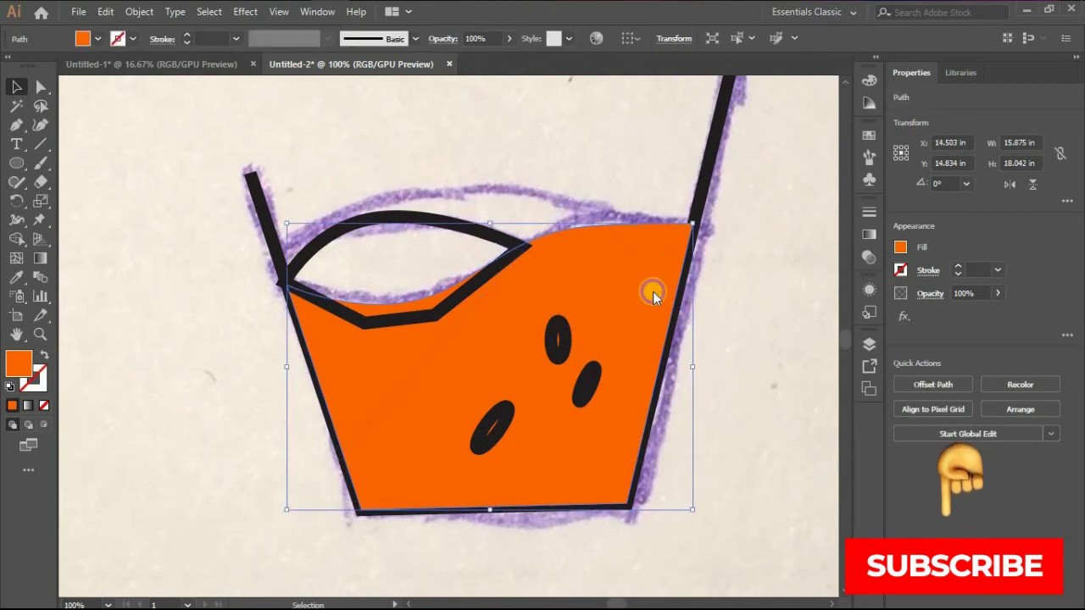
right_click(650, 291)
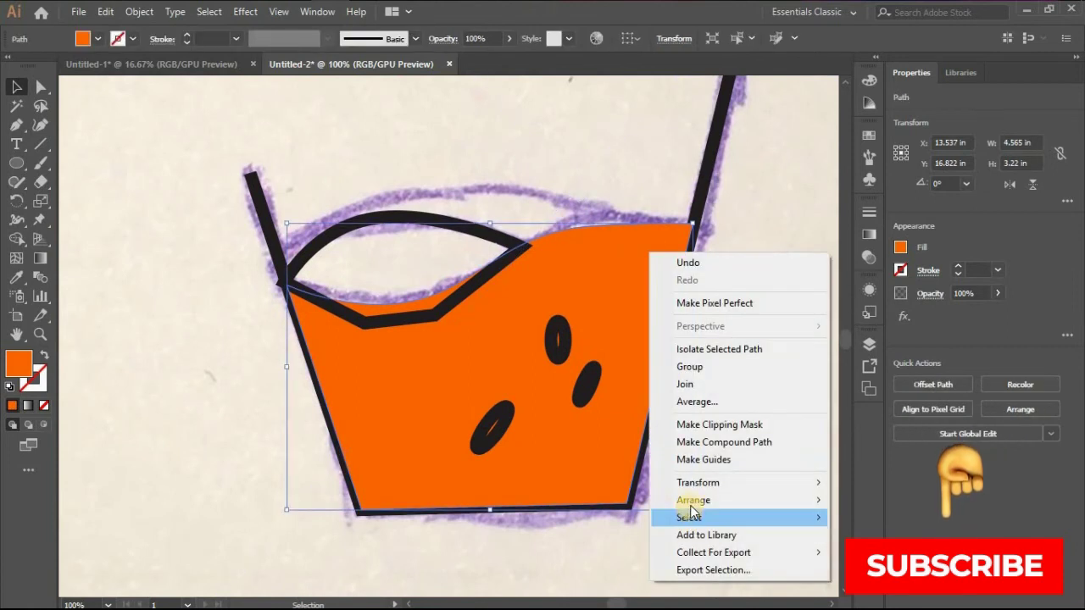
mouse_move(797, 500)
left_click(864, 534)
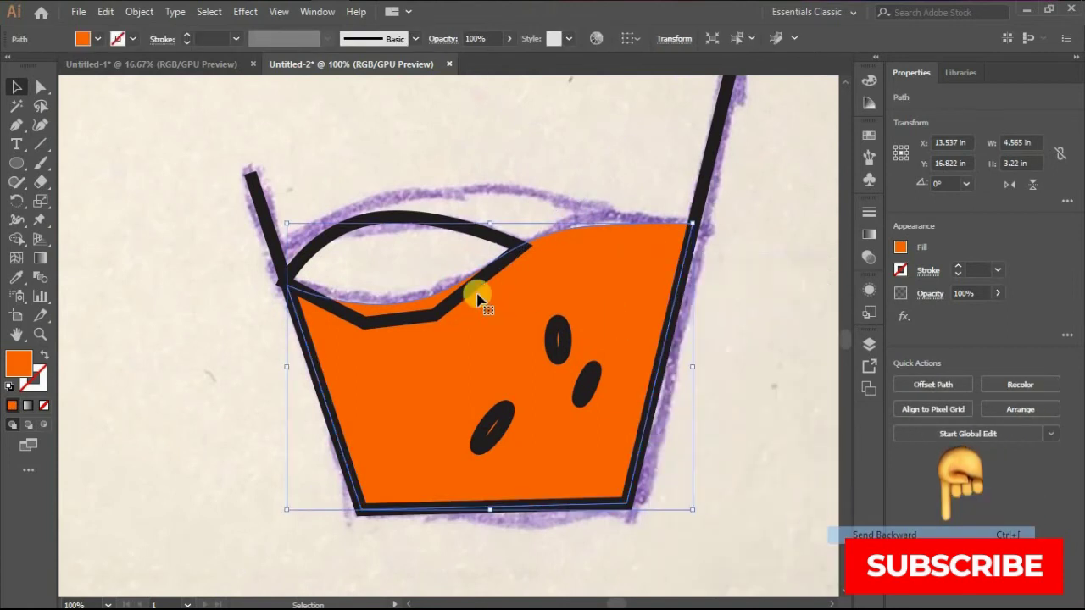
Remove the stroke from the wave shape at the liquid's surface and fill it with a light orange swatch.
left_click(472, 229)
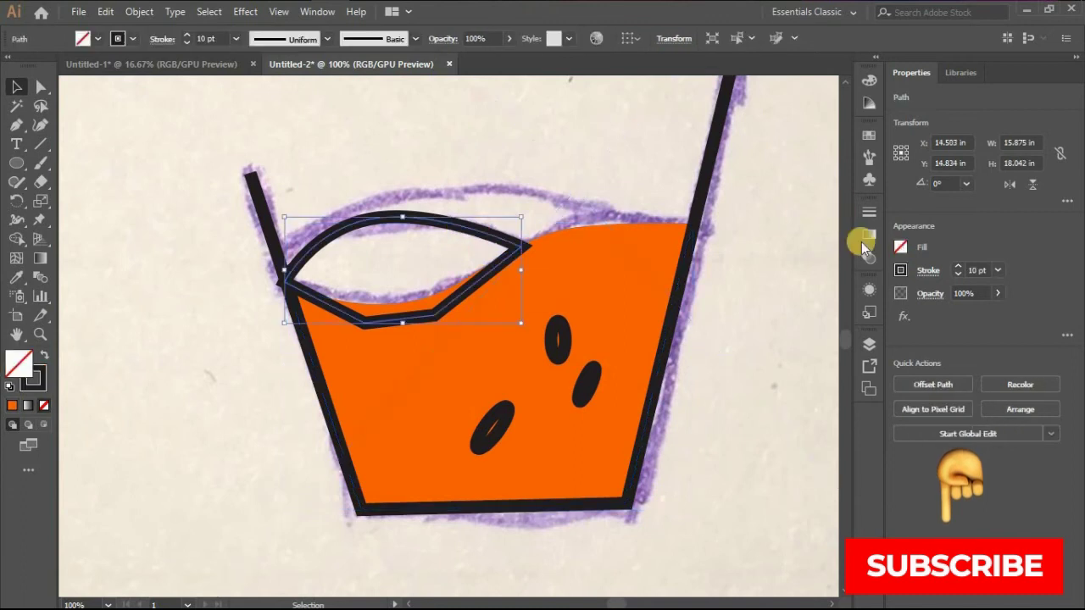
left_click(900, 270)
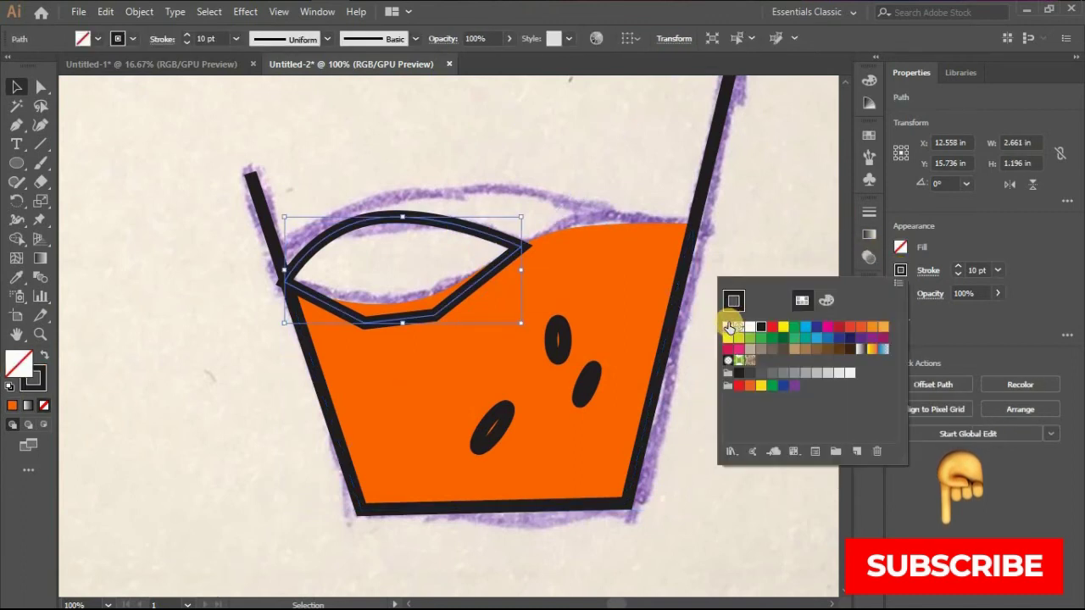
left_click(900, 248)
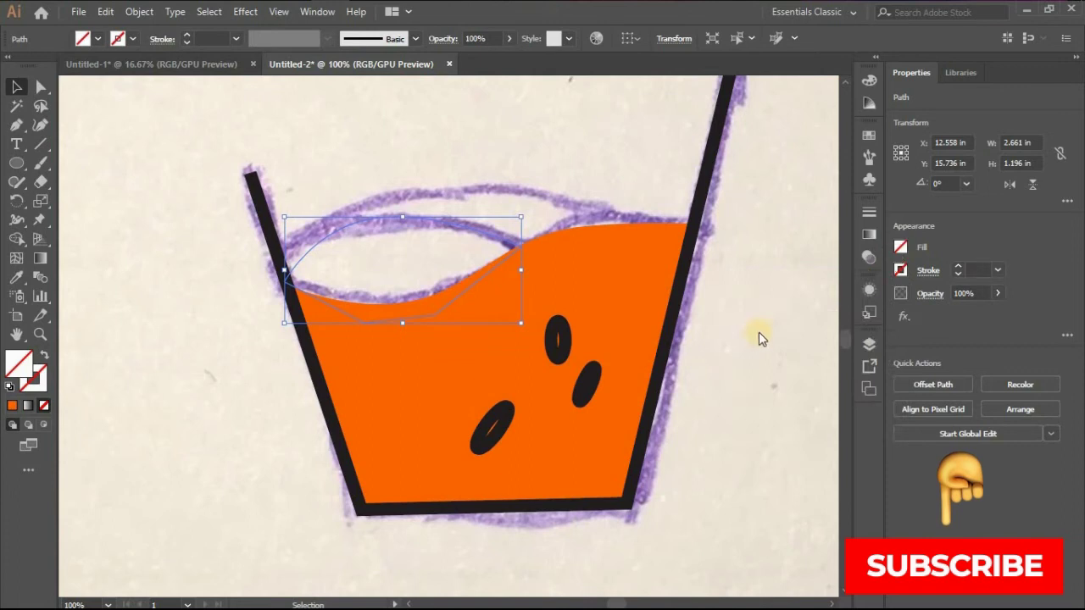
left_click(900, 246)
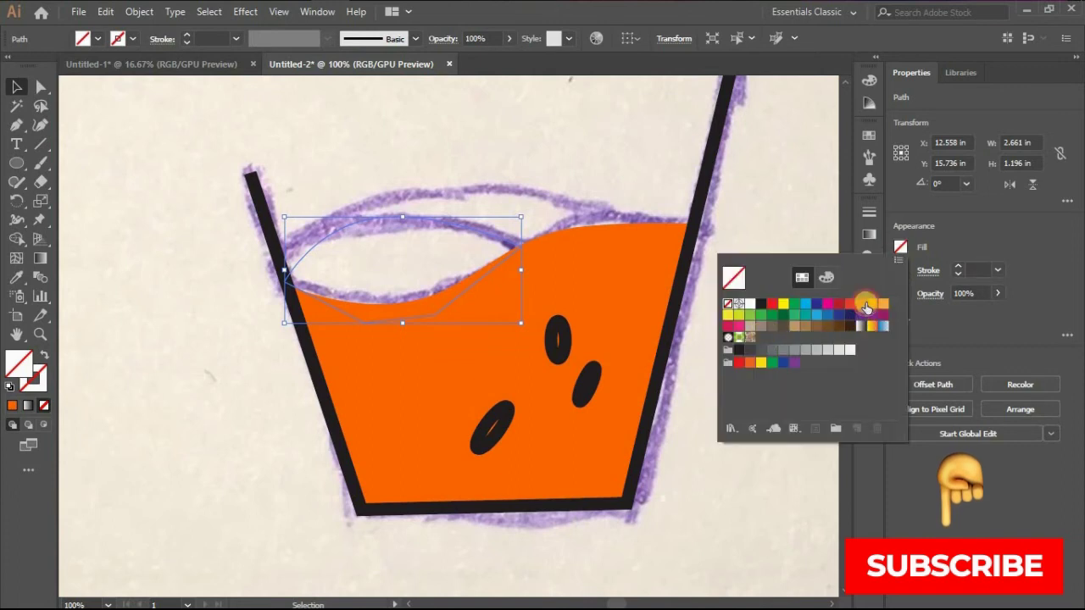
left_click(862, 304)
left_click(872, 303)
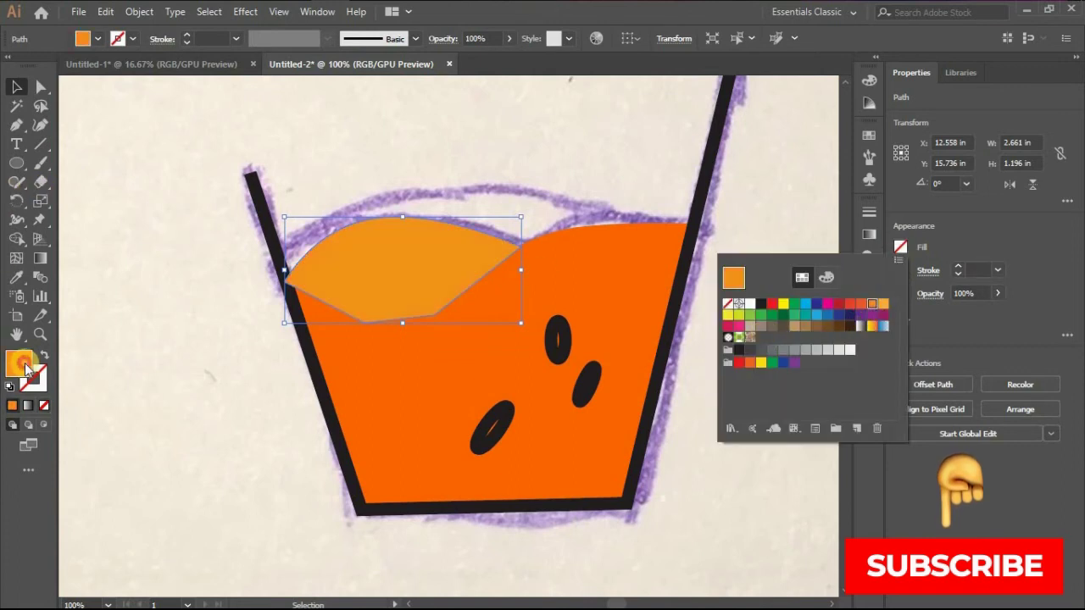
Darken the surface wave's fill to brownish orange CE6B00 in the Color Picker.
double_click(23, 365)
left_click_drag(654, 293, 684, 310)
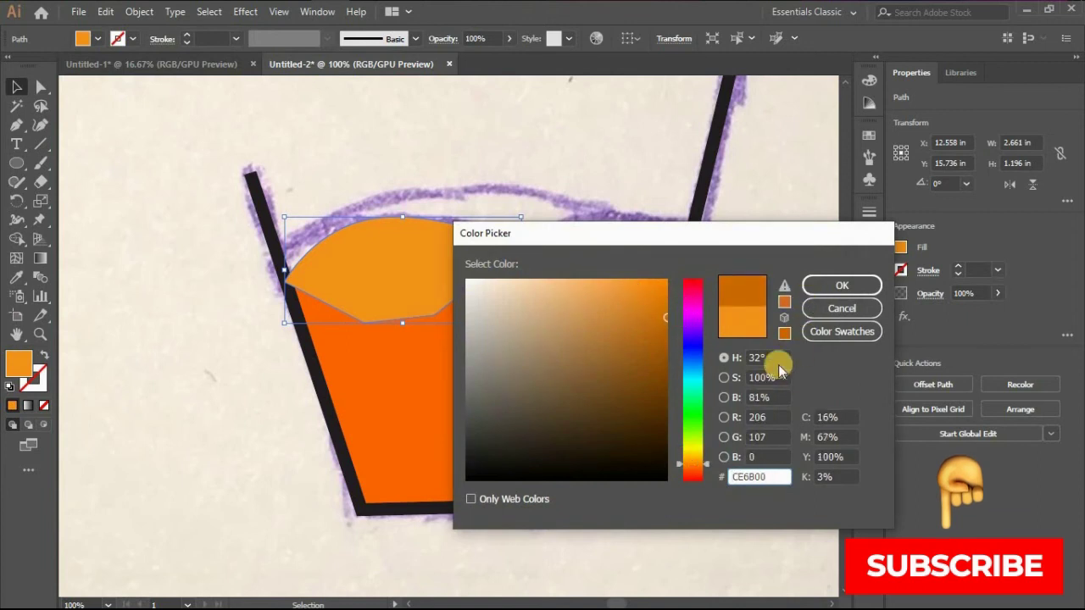
key("Return")
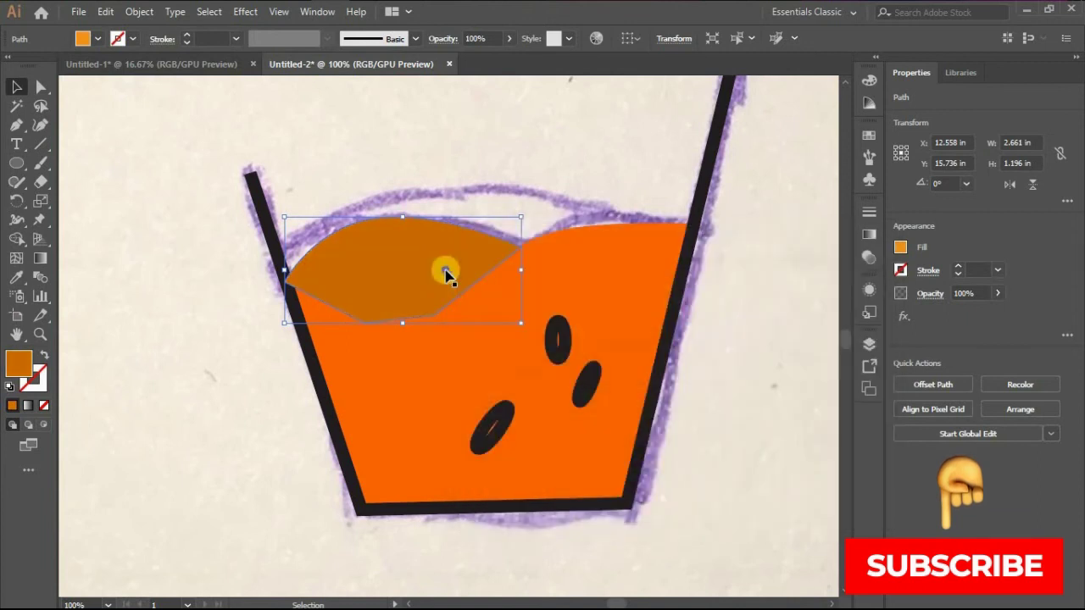
Send the brownish-orange wave shape backward twice so it lies behind the glass outline and the liquid body.
right_click(513, 498)
mouse_move(629, 527)
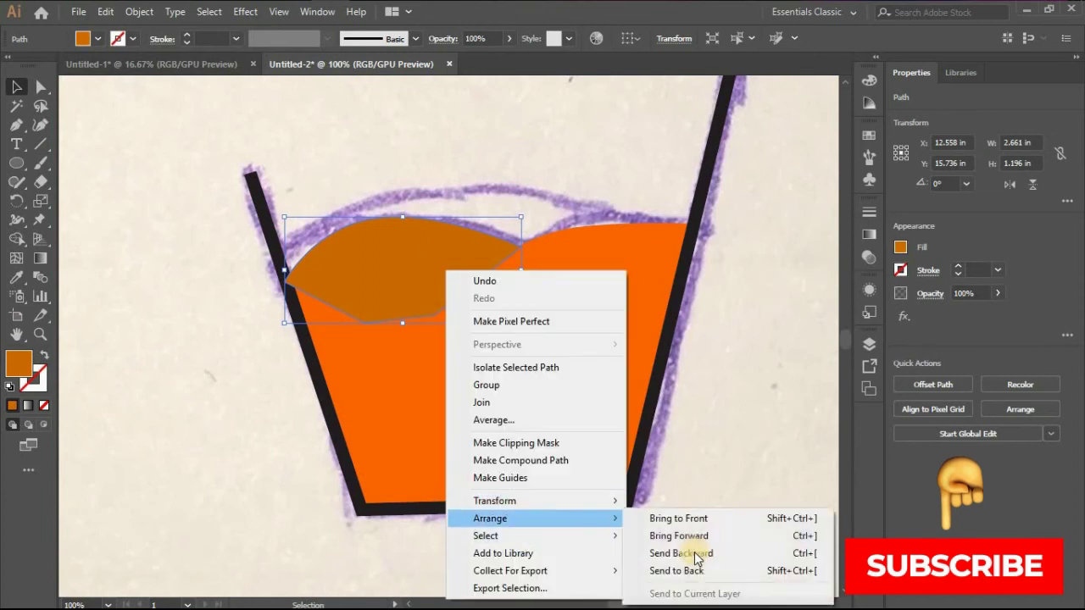
left_click(690, 552)
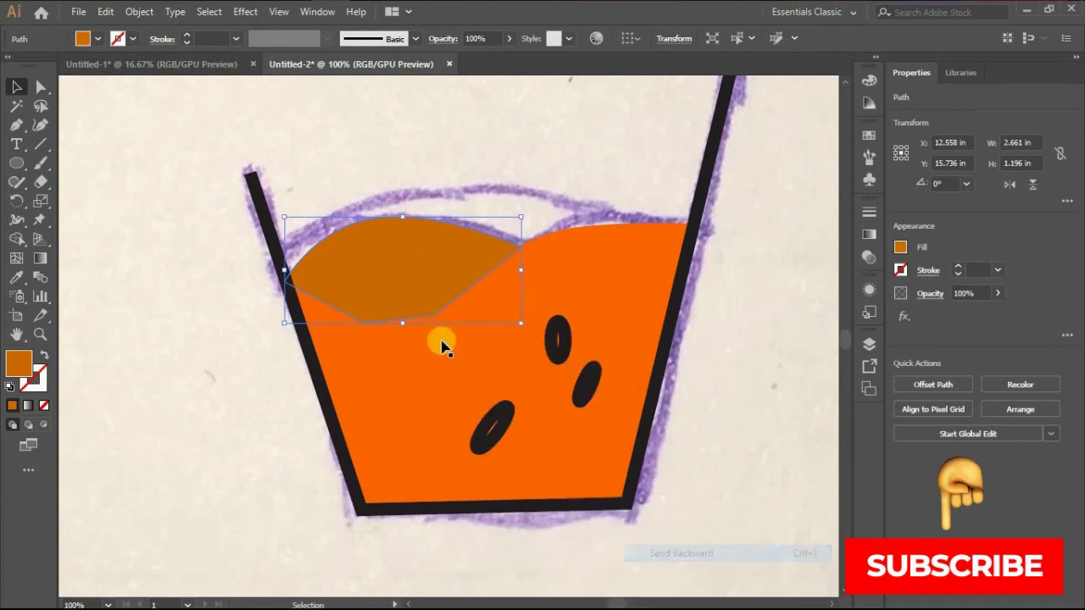
right_click(415, 282)
mouse_move(559, 527)
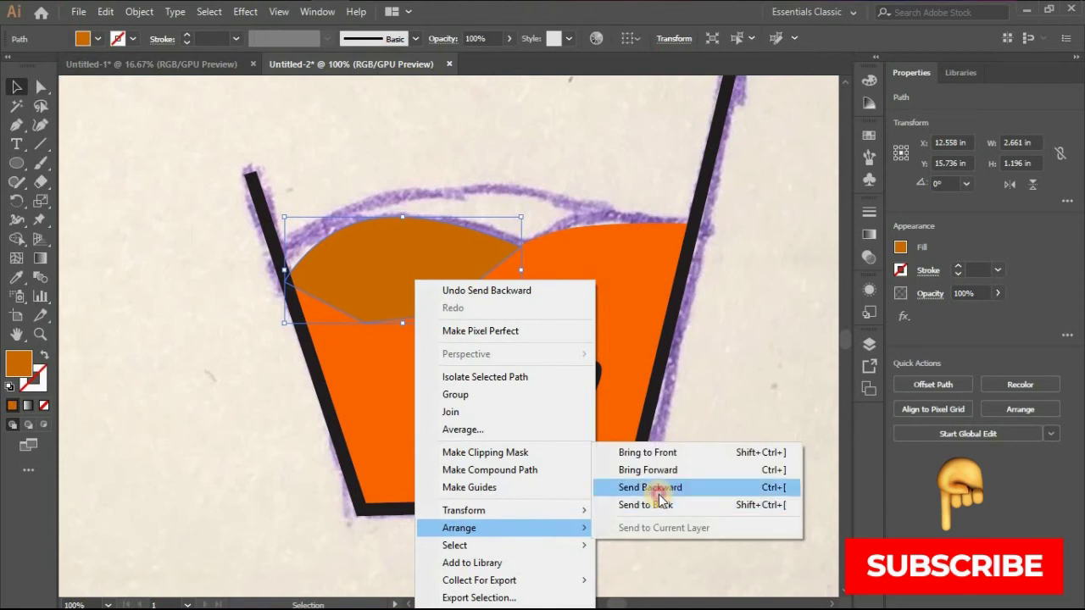
left_click(649, 487)
Remove the stroke from the three bubbles in the liquid and fill them with a light orange swatch.
left_click(558, 344)
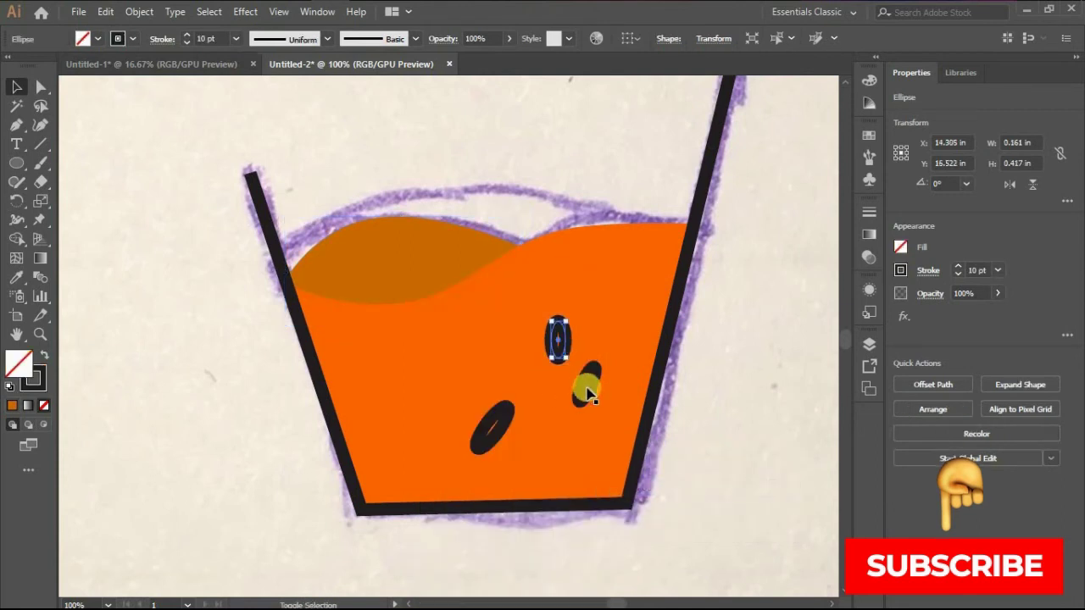
left_click(588, 391, "shift")
left_click(497, 432, "shift")
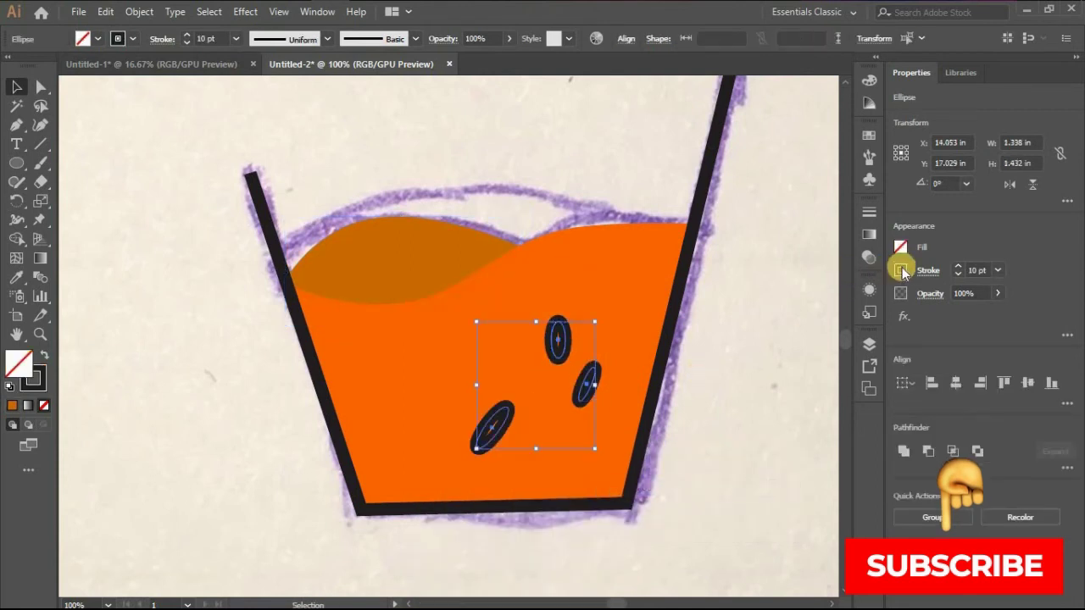
left_click(900, 269)
left_click(728, 326)
left_click(899, 247)
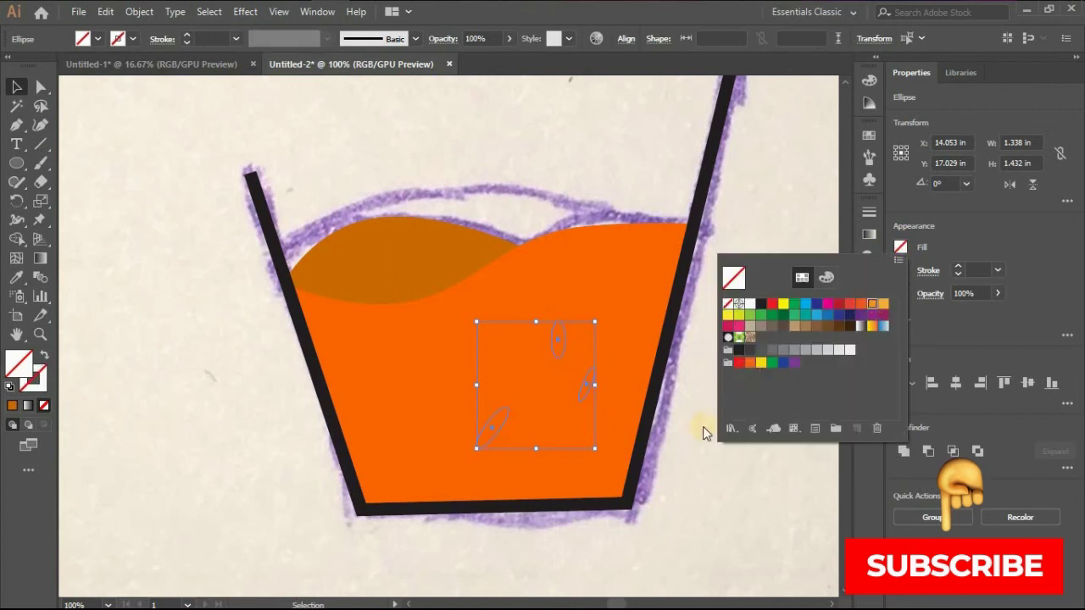
left_click(668, 310)
Recolor the glass outline's stroke with the dark brown swatch to match the rim.
left_click(669, 315)
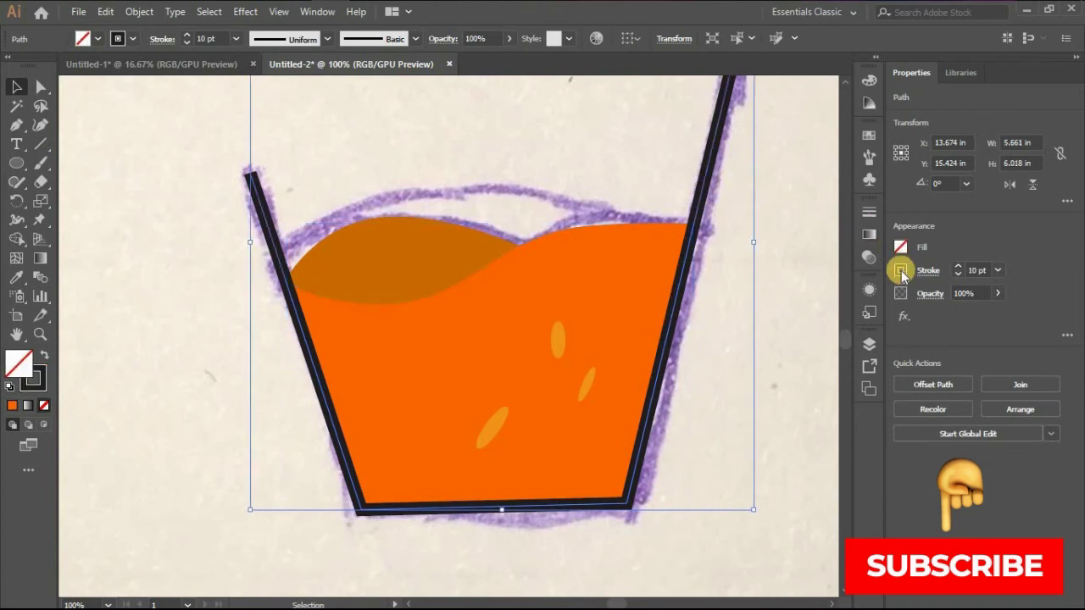
left_click(885, 289)
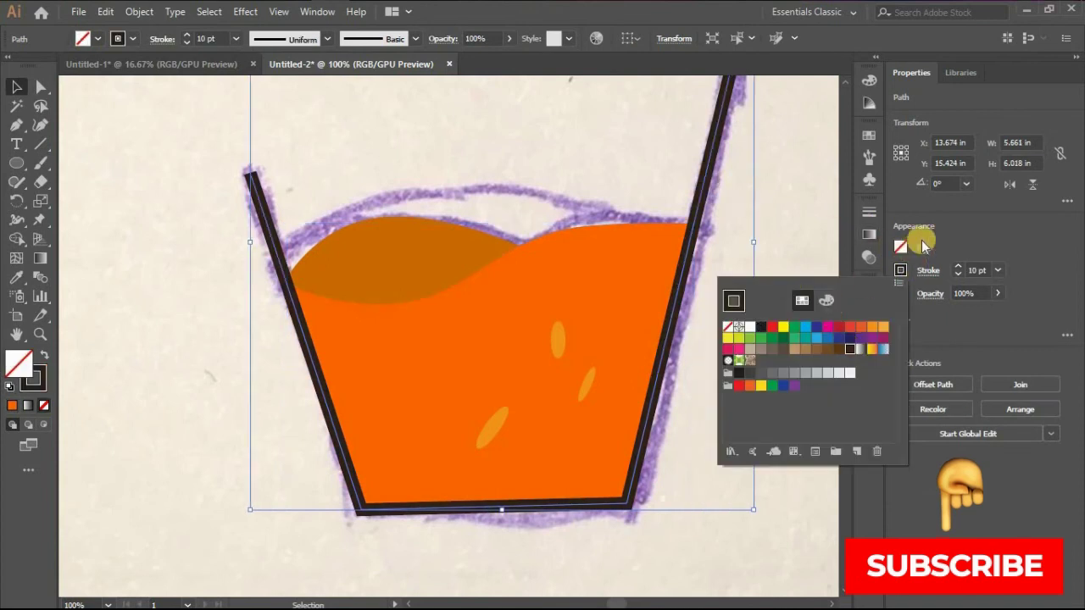
left_click(563, 268)
scroll(574, 235, "down", 3)
scroll(593, 223, "up", 1)
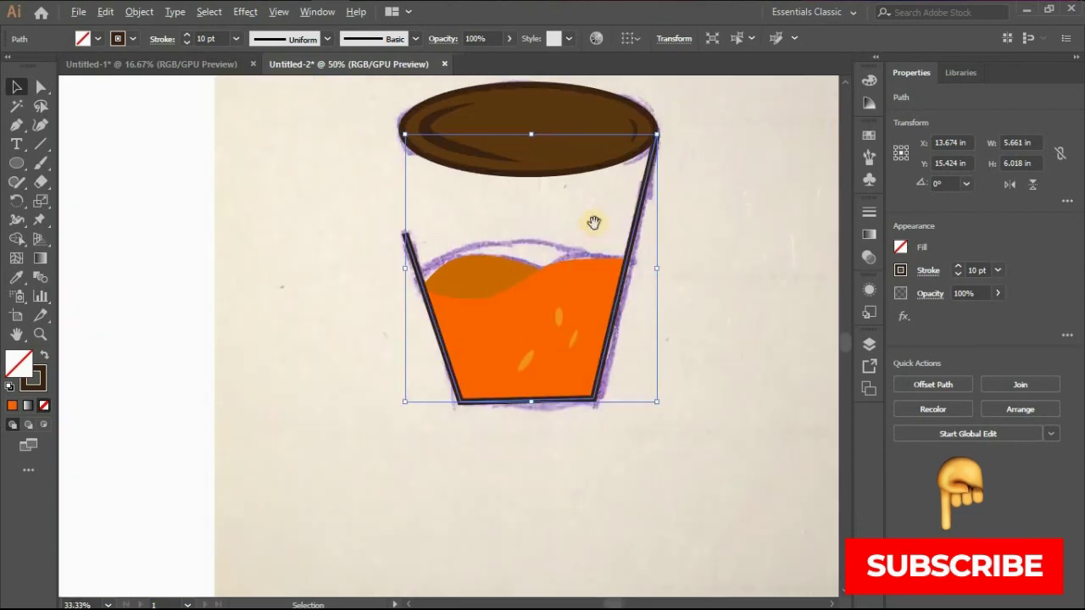
scroll(566, 314, "up", 2)
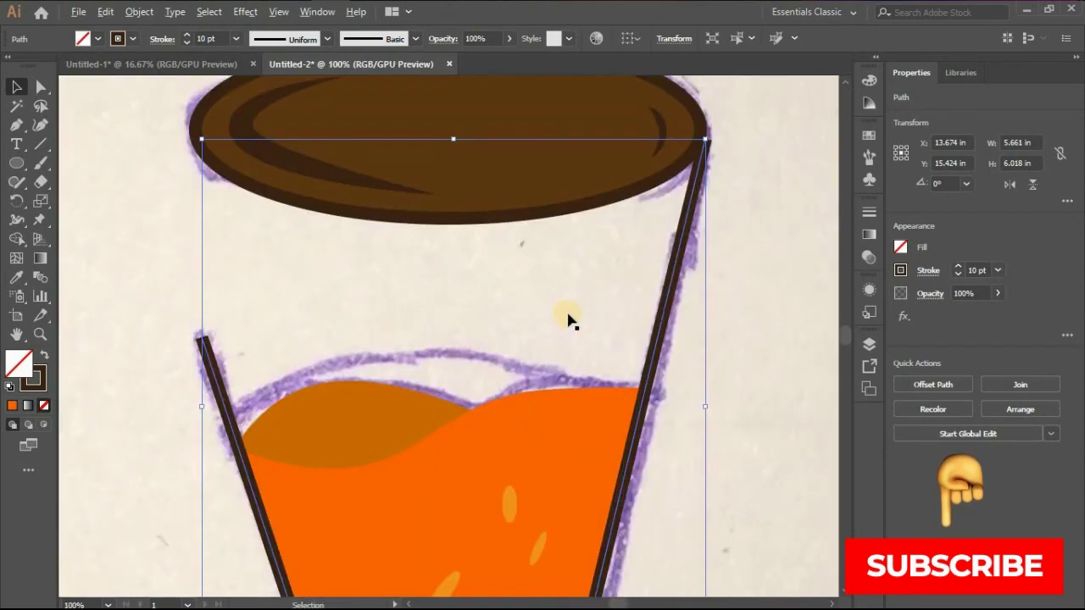
scroll(637, 258, "down", 1)
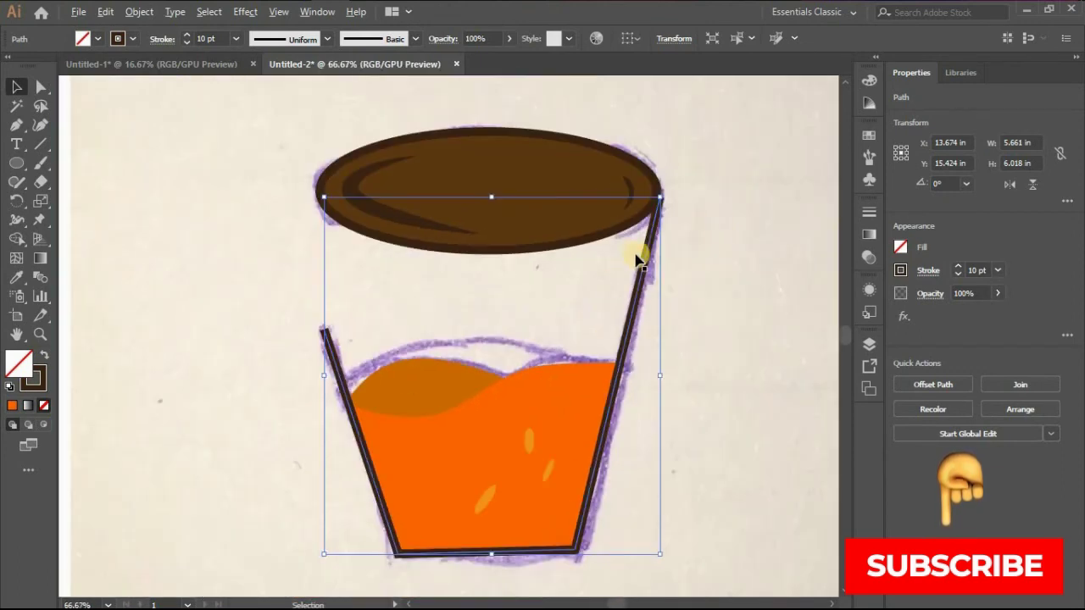
Give the glass outline round stroke caps and set its stroke weight to 14 pt.
left_click(869, 211)
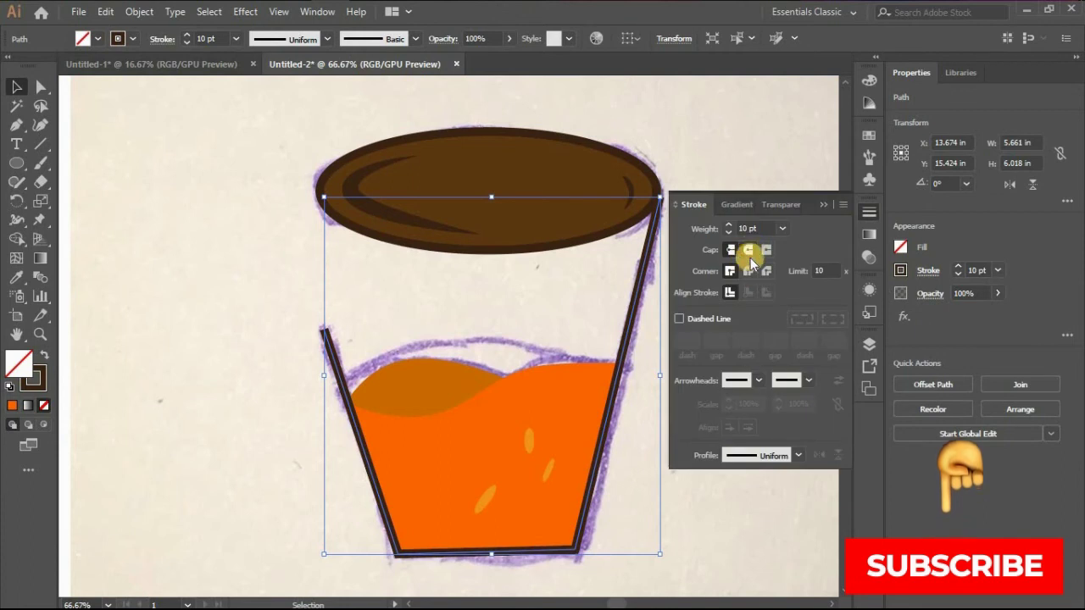
left_click(748, 252)
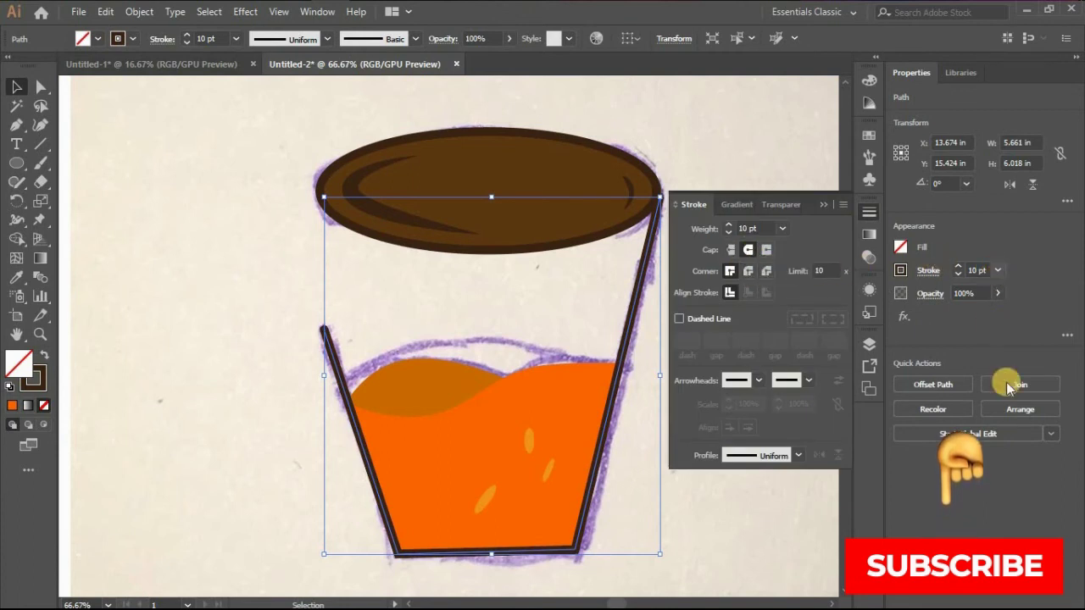
left_click(998, 269)
left_click(1013, 478)
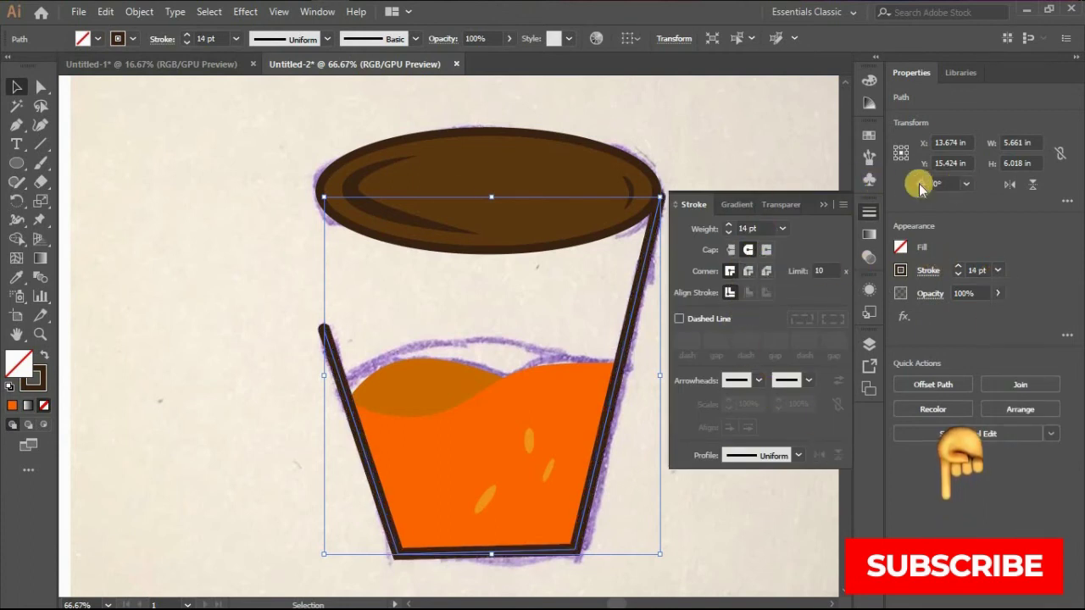
Move the anchor point at the upper right end of the glass outline inward onto the rim's dark edge.
left_click(38, 88)
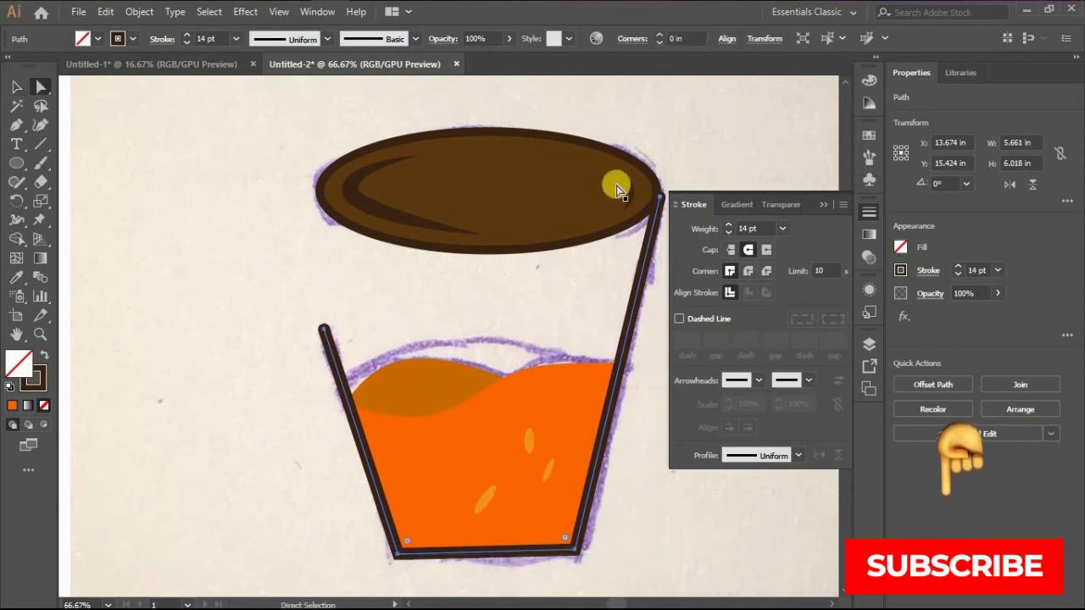
scroll(644, 204, "up", 4)
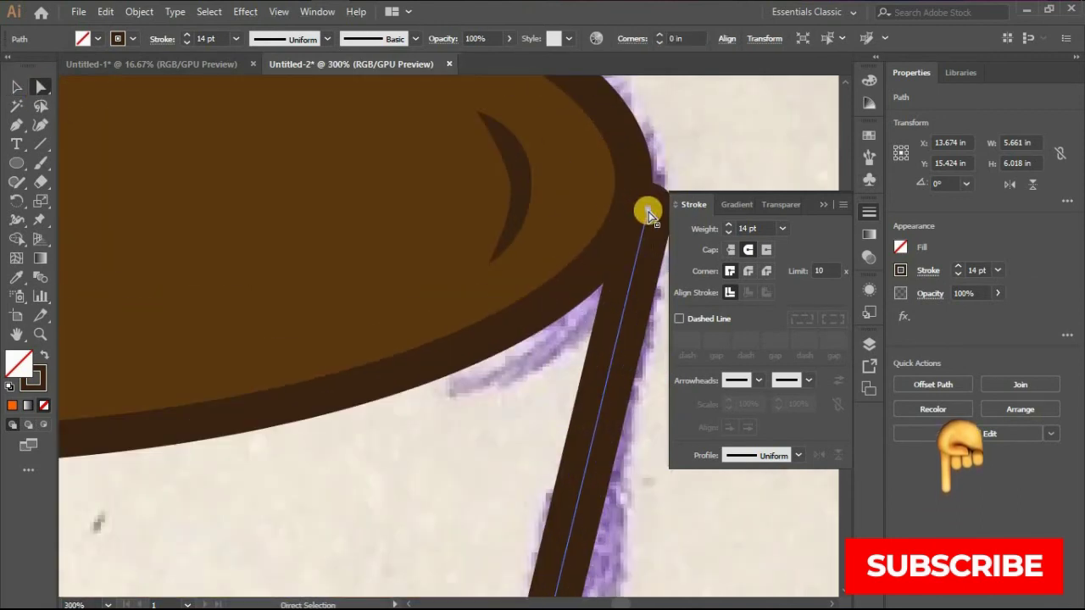
left_click_drag(648, 214, 630, 200)
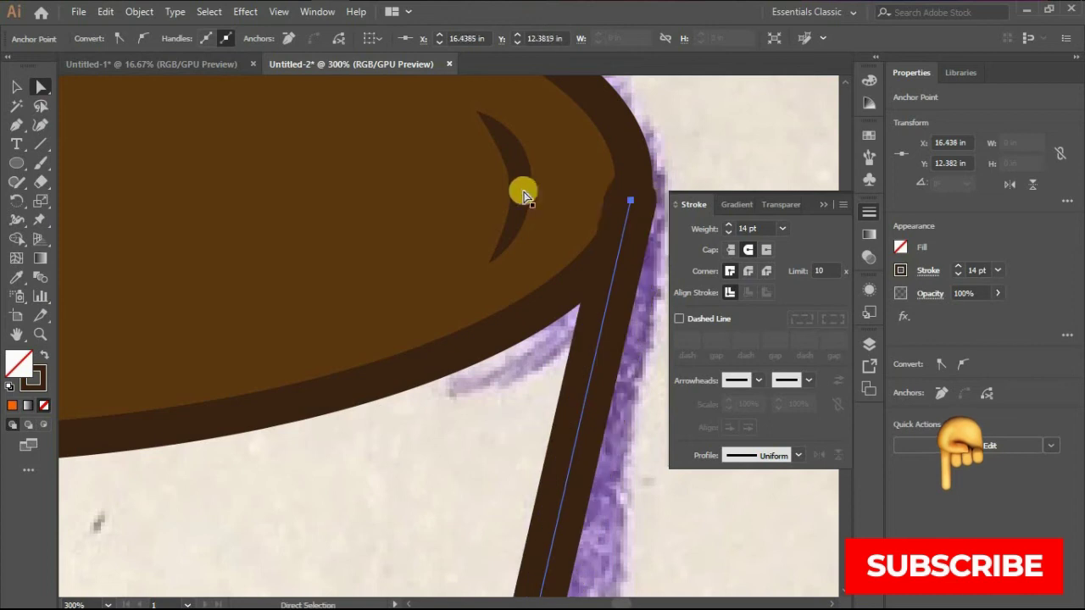
Try to send the glass outline backward so it sits behind the brown rim ellipse.
left_click(15, 88)
left_click(501, 291)
scroll(501, 291, "down", 5)
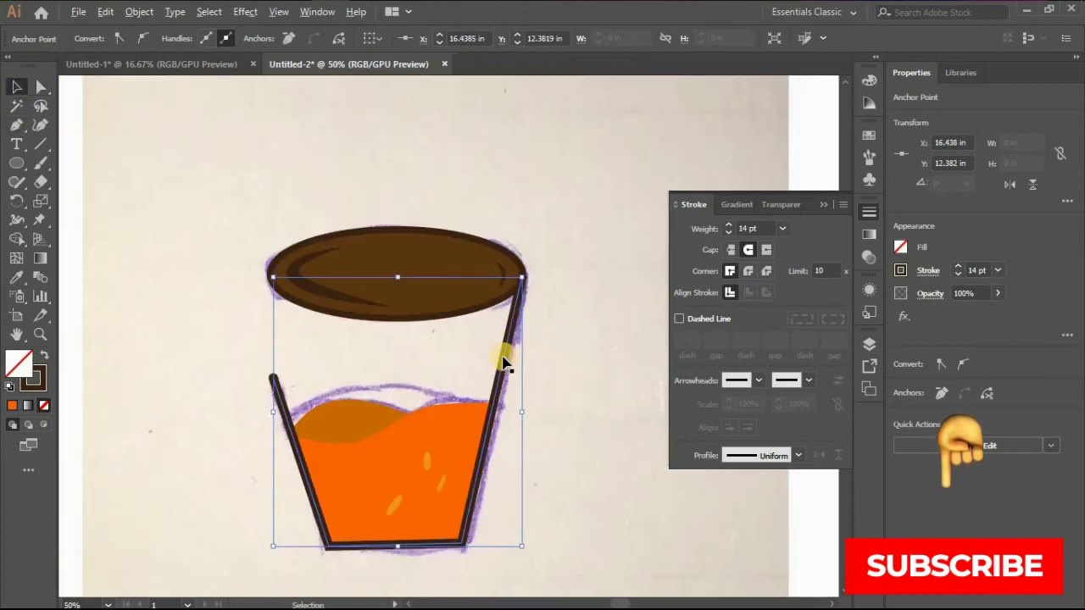
right_click(504, 363)
mouse_move(562, 275)
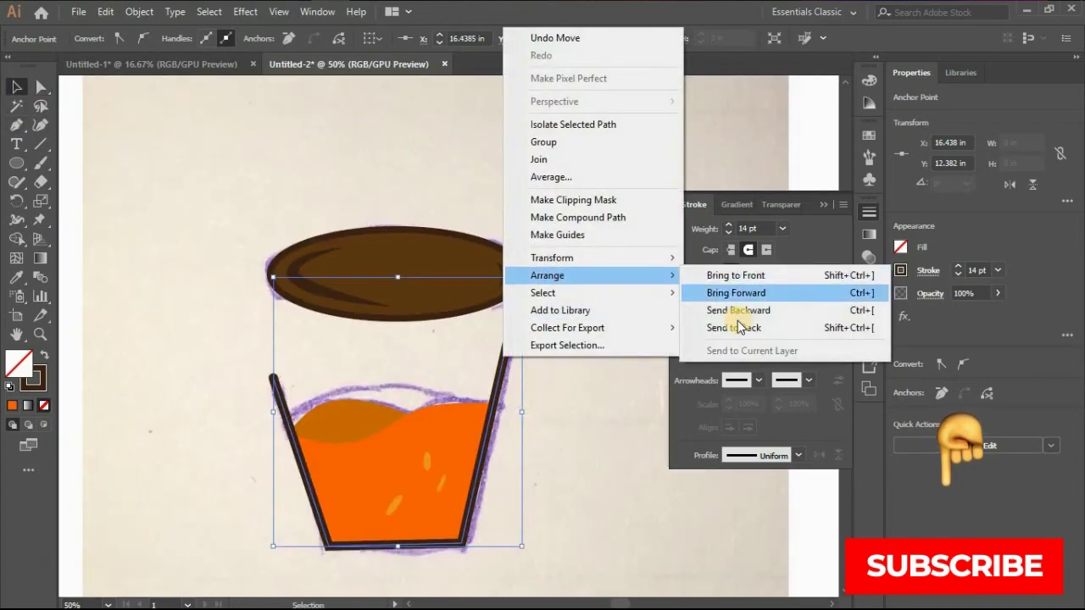
left_click(734, 311)
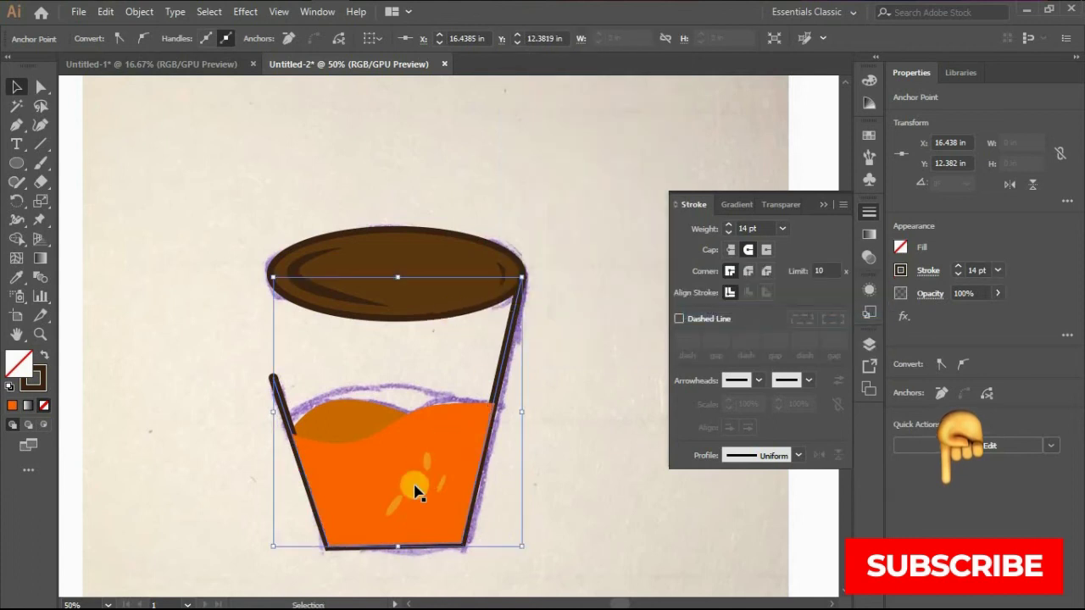
Select the glass outline together with the liquid and surface wave and send them to the back.
scroll(416, 492, "up", 1)
left_click(353, 402, "shift")
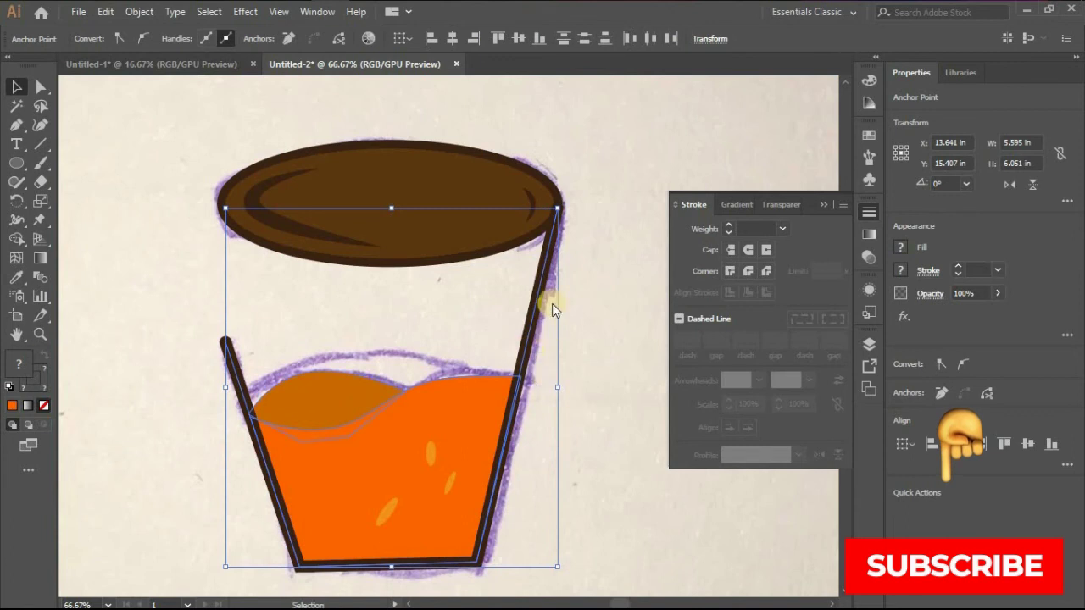
right_click(529, 315)
mouse_move(574, 268)
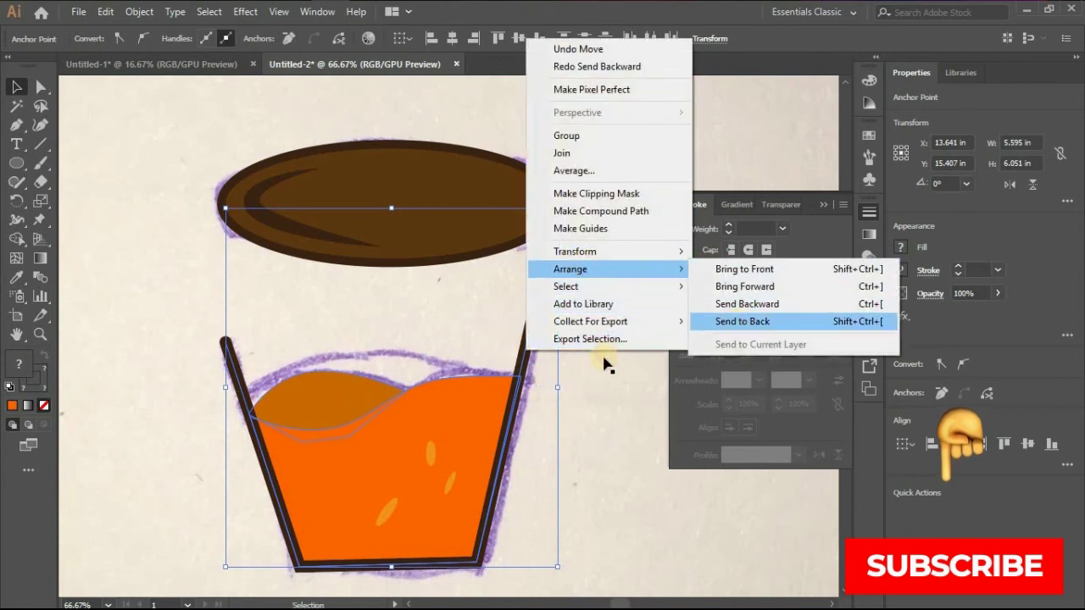
key("Return")
Send the hand-drawn sketch image to the back, behind all the vector shapes, and close the stroke settings.
left_click(569, 366)
right_click(570, 366)
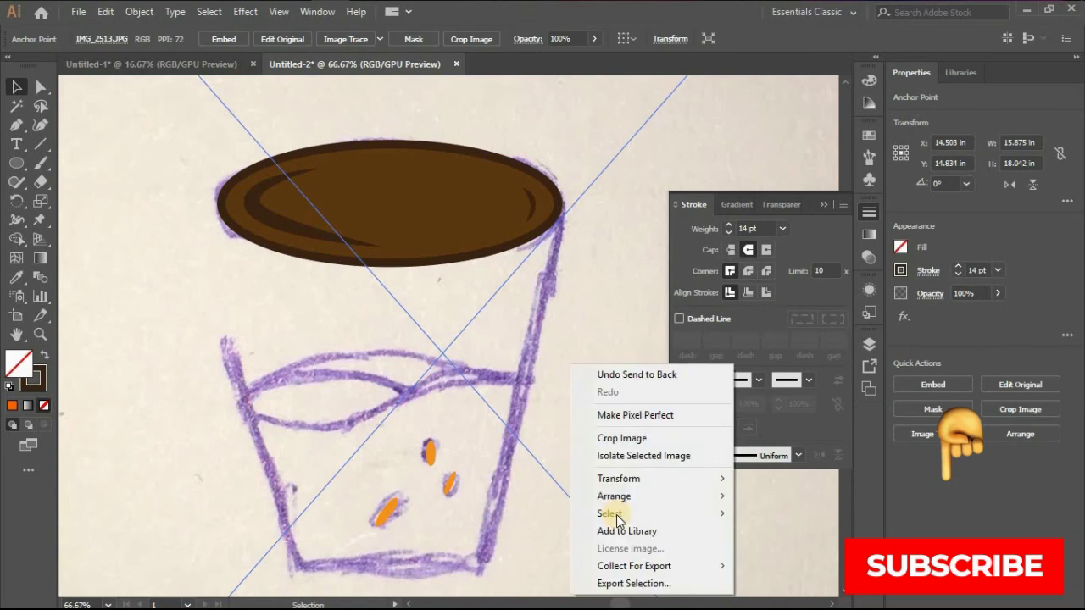
mouse_move(625, 511)
mouse_move(720, 496)
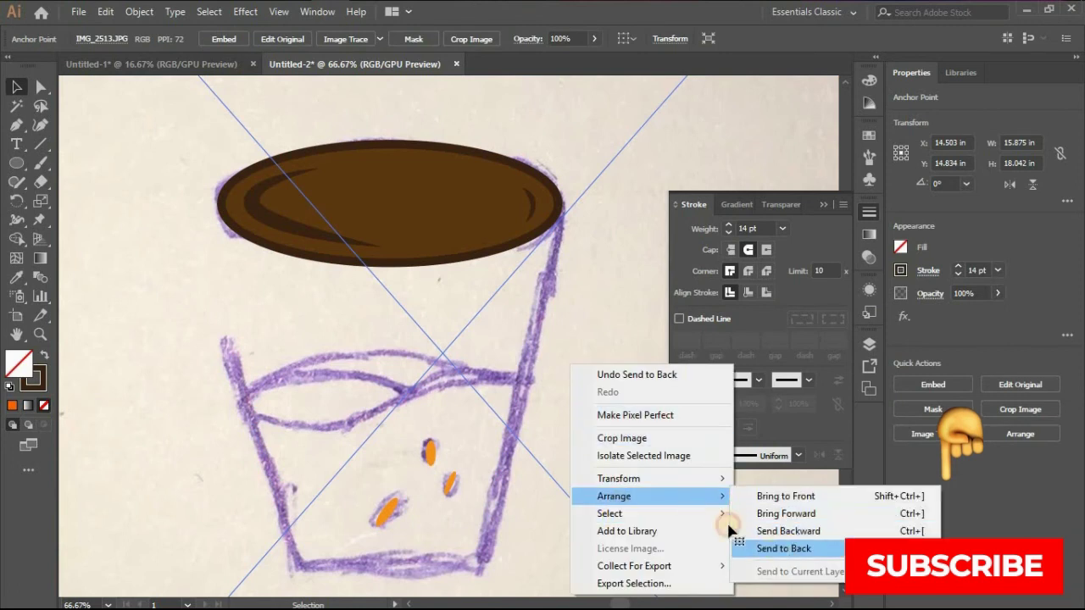
key("Return")
left_click(824, 205)
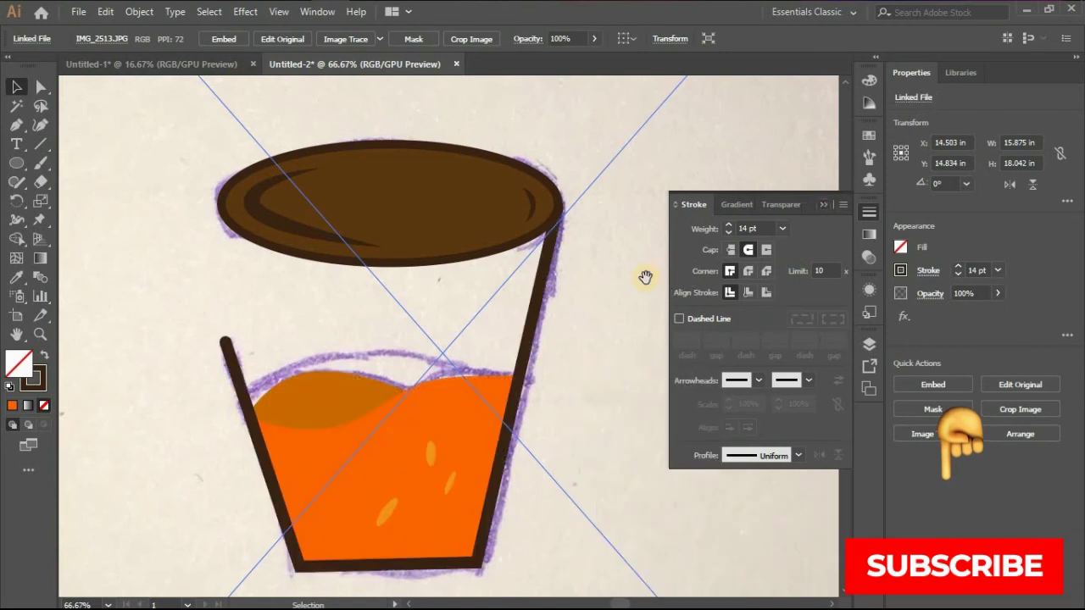
Draw a narrow closed teardrop with the Pen tool, hanging from the rim's right edge beside the glass.
left_click_drag(646, 277, 765, 230)
left_click_drag(707, 265, 705, 279)
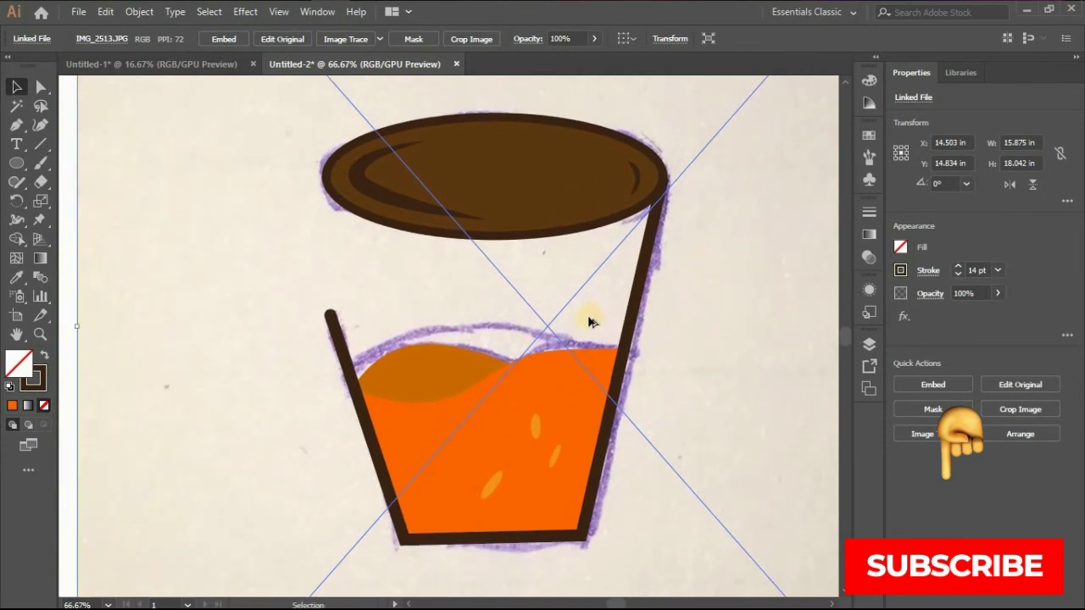
scroll(664, 347, "down", 1)
scroll(601, 305, "up", 1)
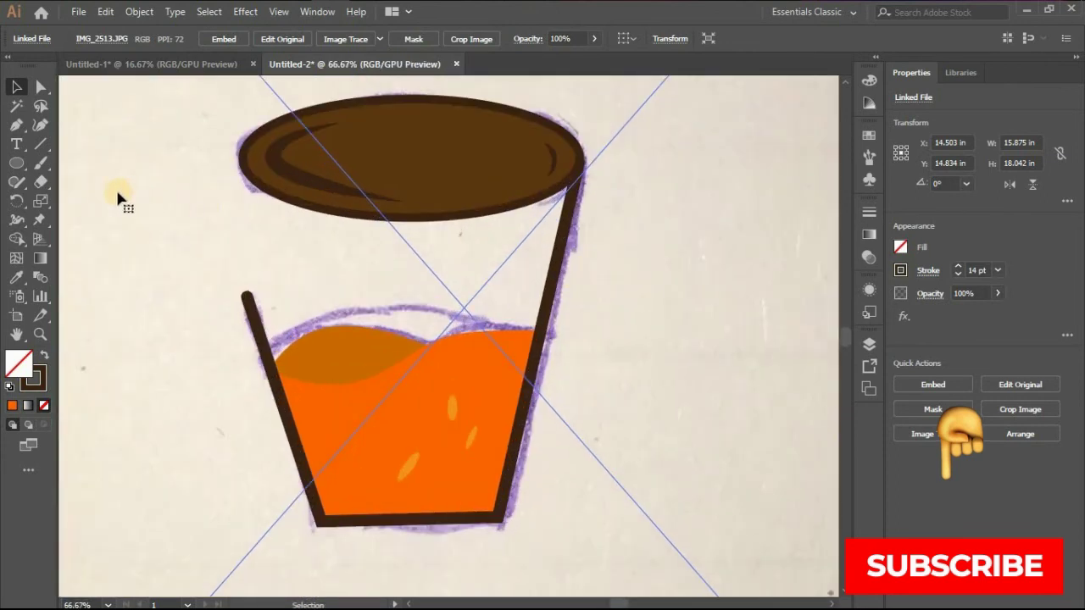
left_click(579, 165)
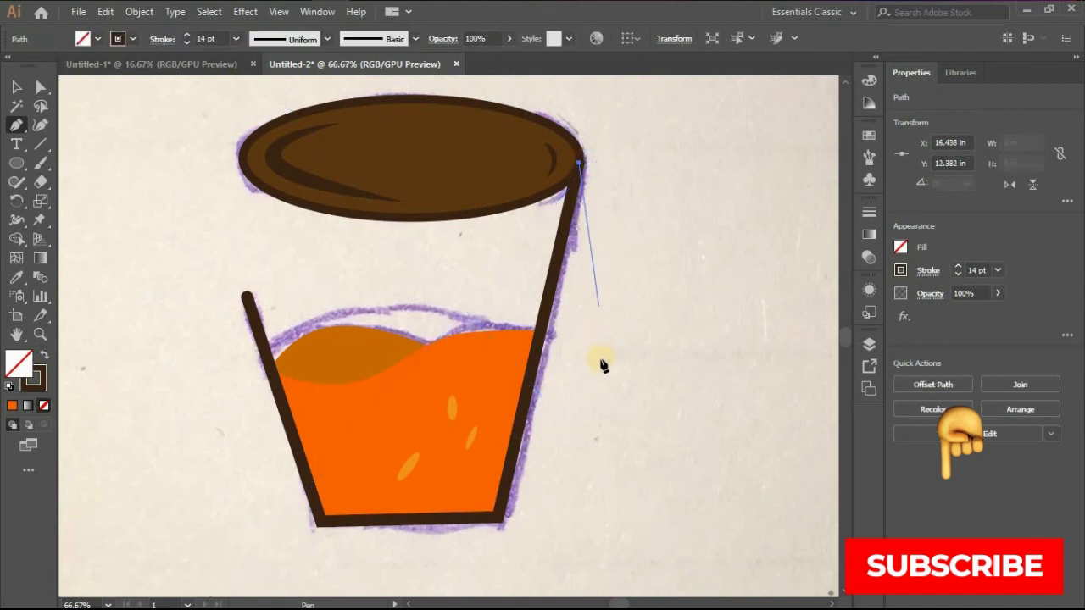
left_click_drag(573, 385, 565, 384)
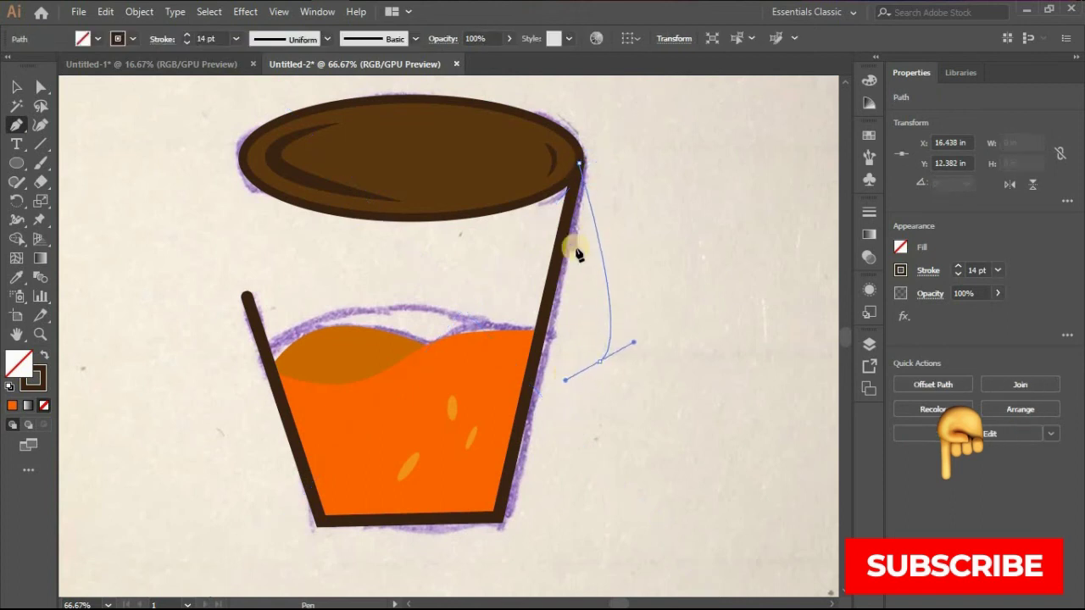
left_click(579, 165)
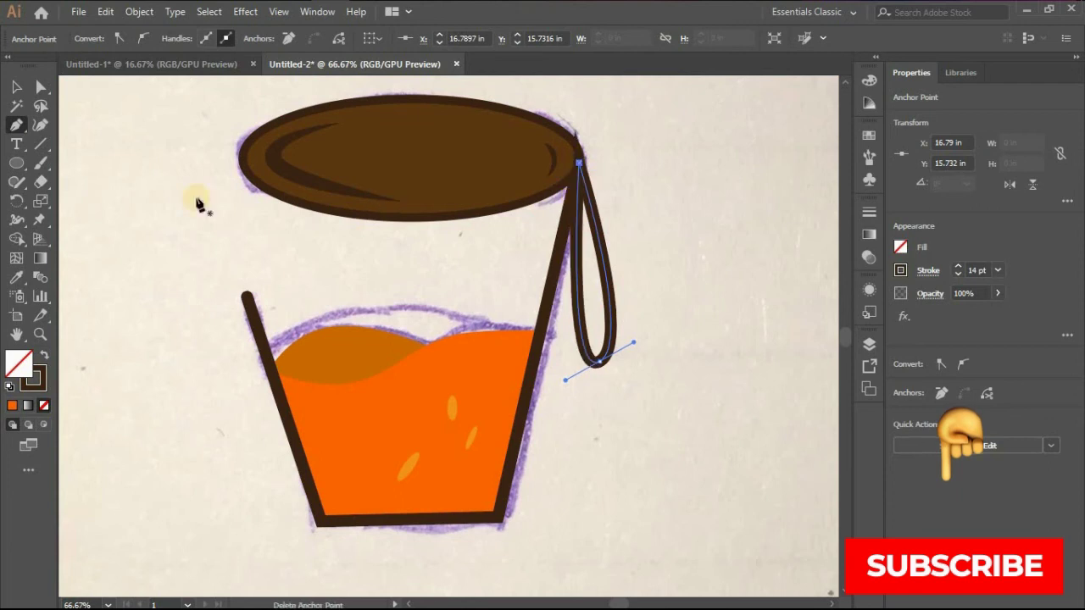
Move the teardrop's bottom anchor point down and slightly left to lengthen it to about 4.04 in.
left_click(36, 86)
left_click(587, 362)
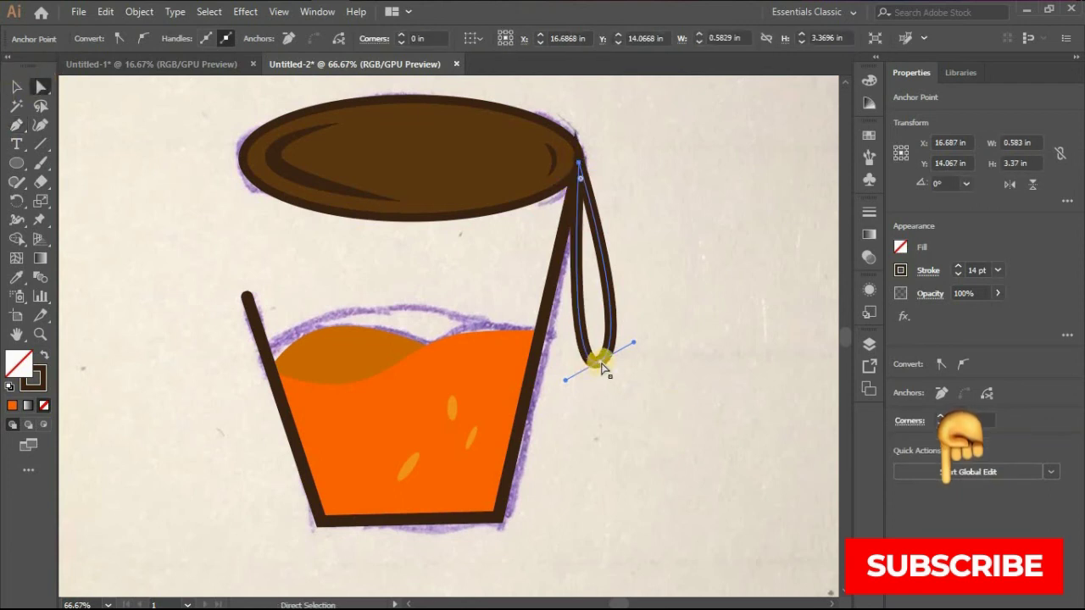
left_click_drag(598, 362, 591, 398)
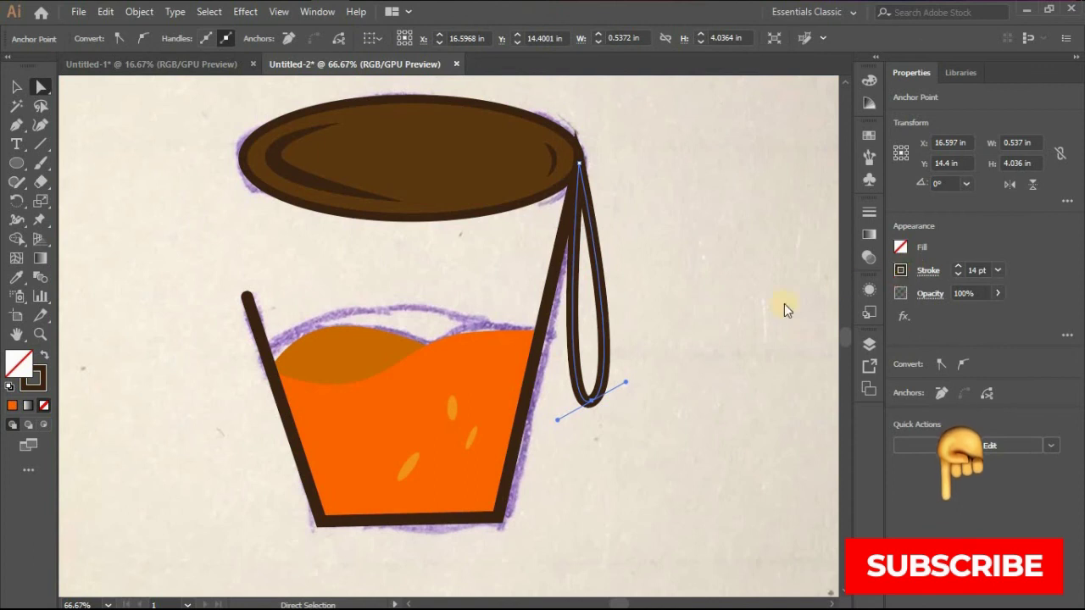
Remove the teardrop's stroke and fill it with the dark brown swatch.
left_click(900, 270)
left_click(730, 328)
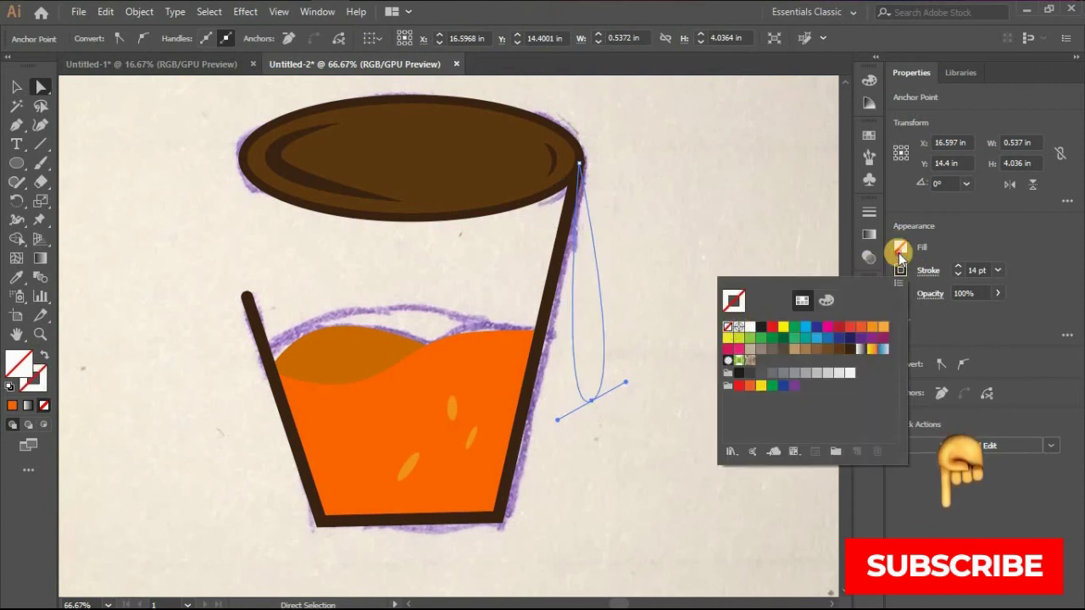
left_click(899, 253)
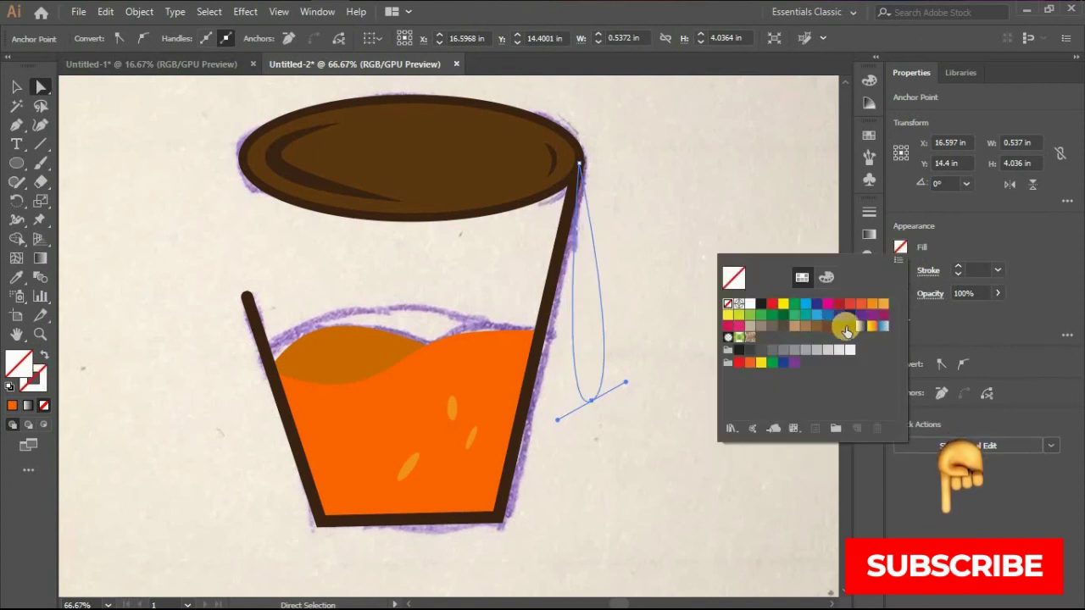
left_click(846, 331)
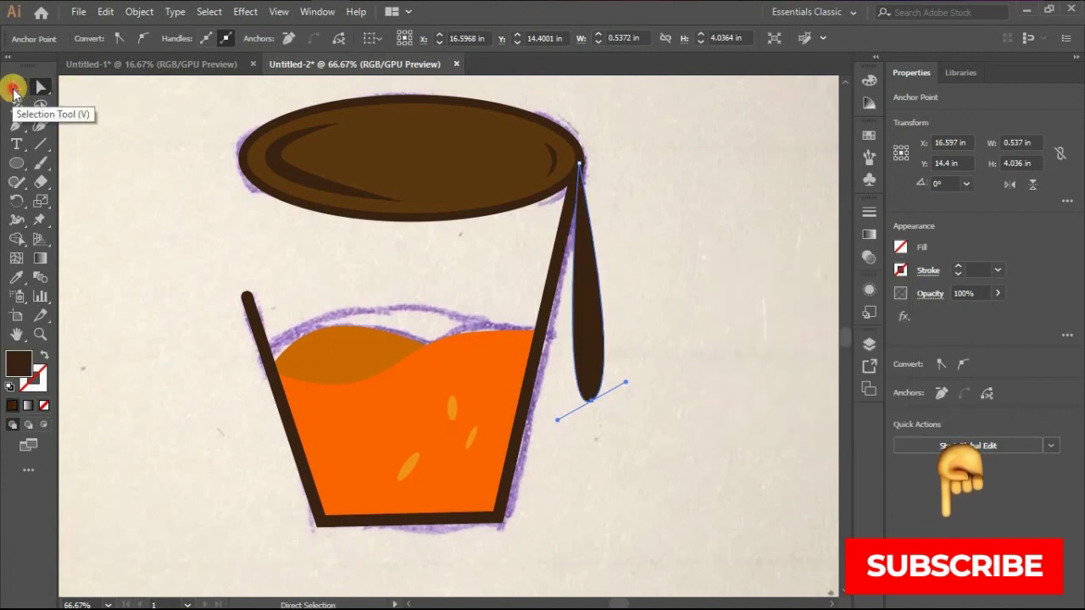
Move the hand-drawn sketch image to the left, clear of the vector glass.
left_click(14, 89)
left_click(546, 352)
key("ctrl+0")
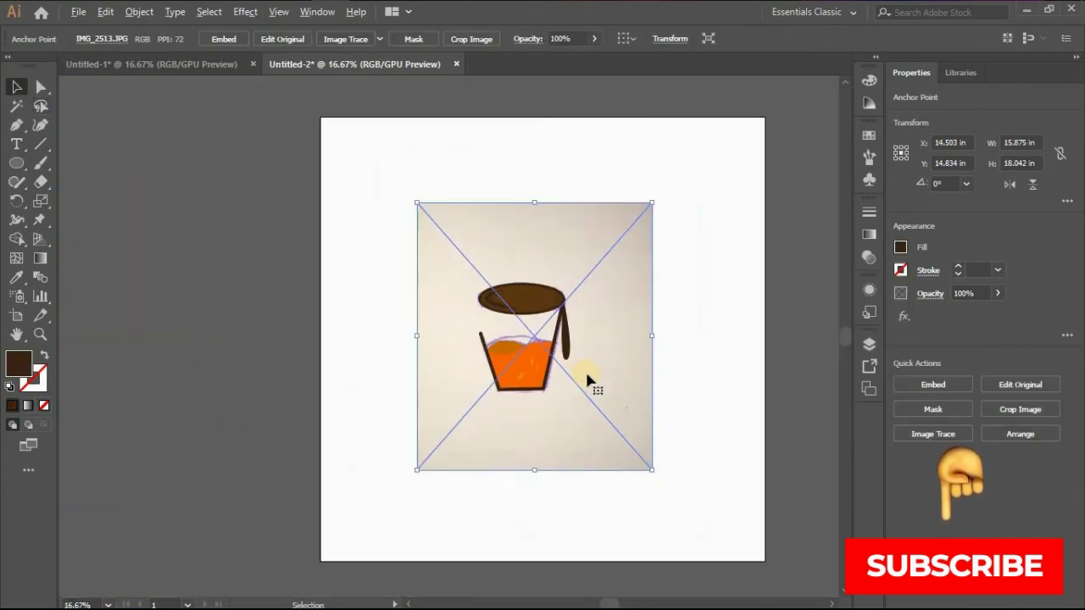
left_click_drag(440, 387, 249, 387)
Select all parts of the vector glass, enlarge them to about 9.34 by 10.92 in and move them slightly up.
left_click_drag(600, 231, 561, 384)
left_click_drag(614, 459, 619, 445)
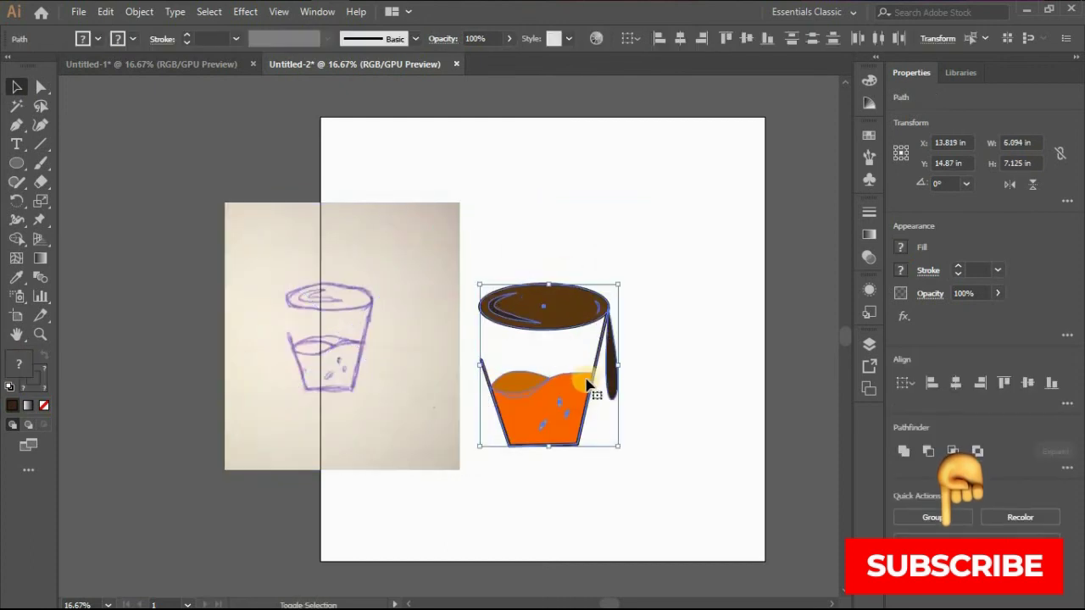
left_click_drag(608, 362, 614, 347)
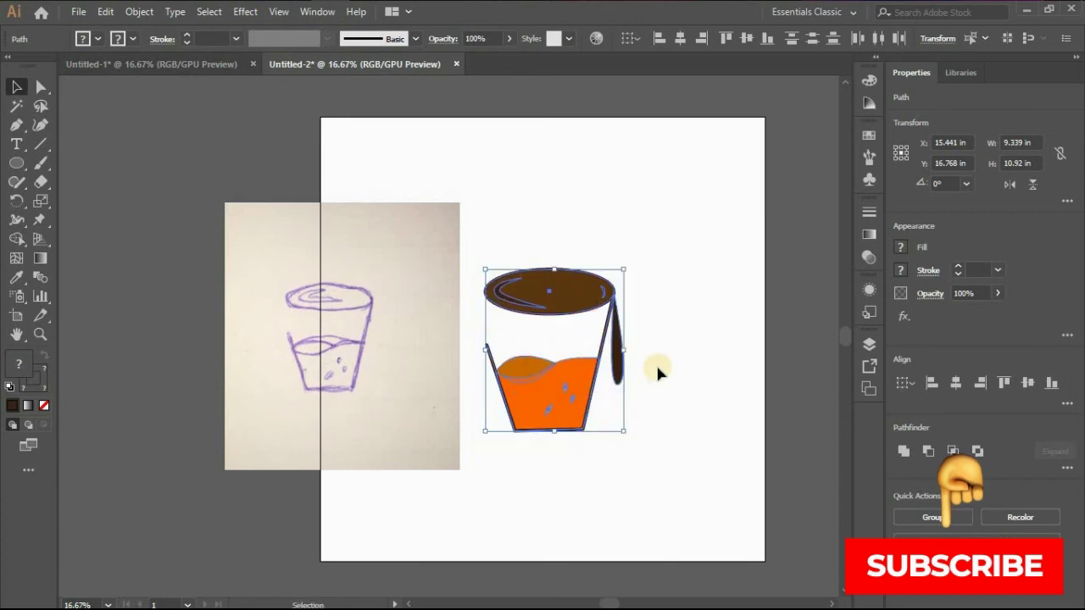
Select the lid ellipse, its highlights and the teardrop without the glass outline, and widen them leftward to about 9.78 in.
left_click(591, 418)
scroll(581, 412, "up", 2)
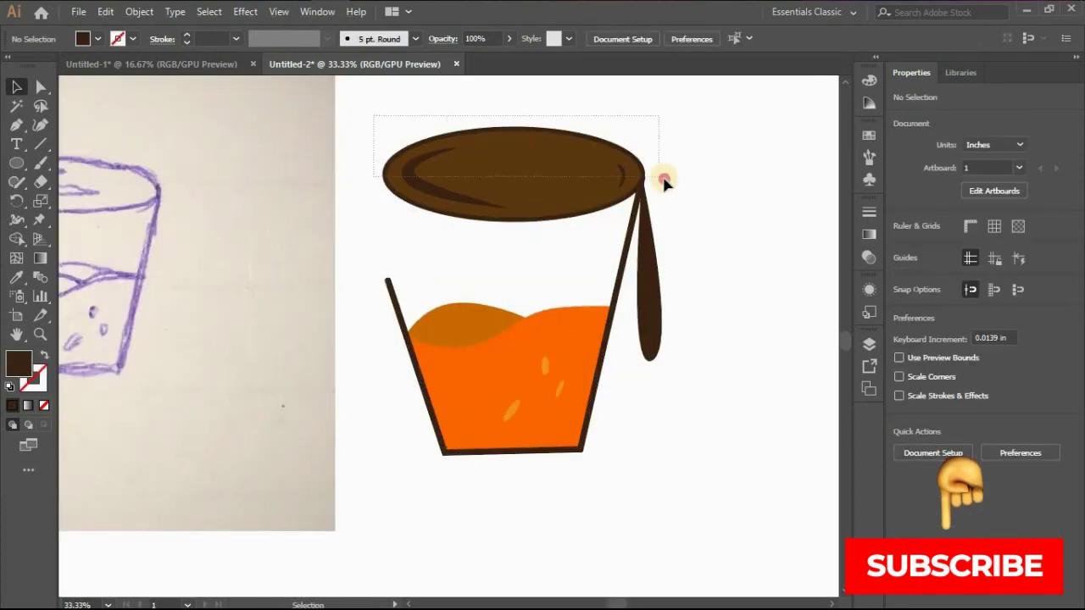
left_click_drag(663, 181, 664, 183)
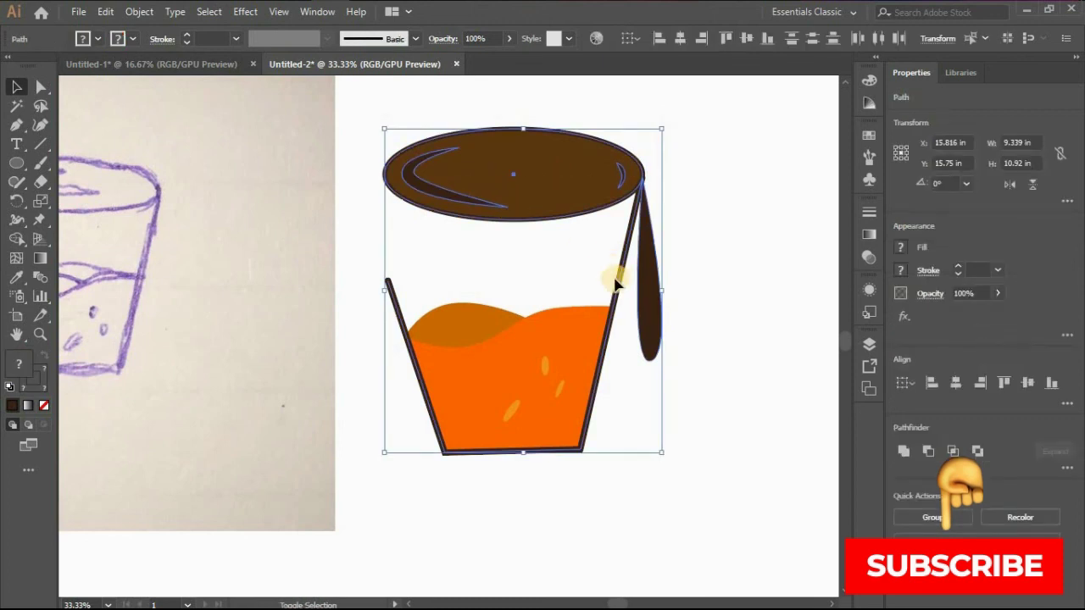
left_click(458, 241, "shift")
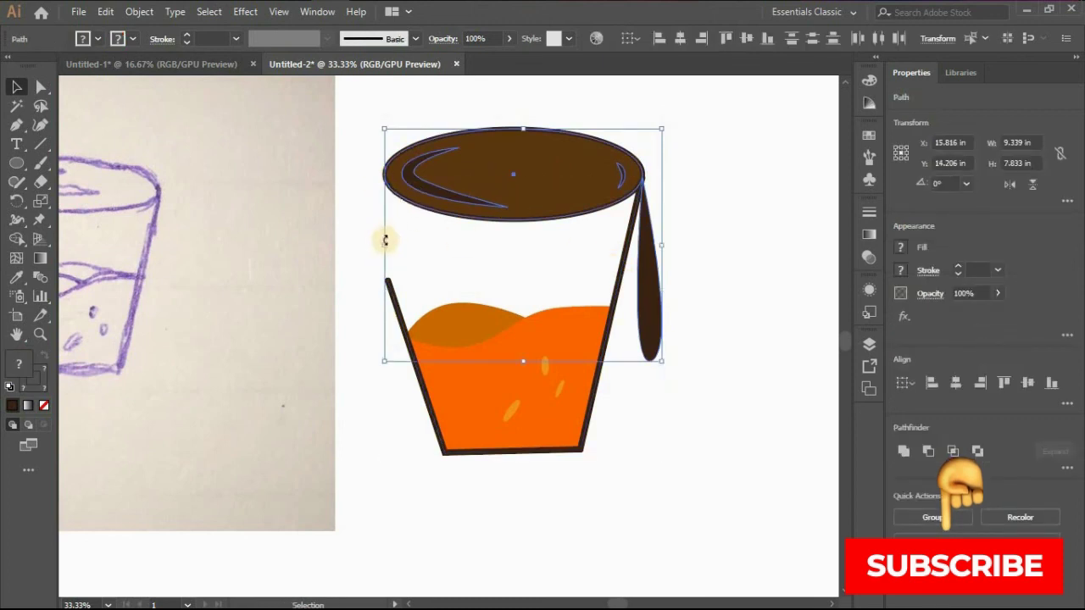
left_click(646, 302, "shift")
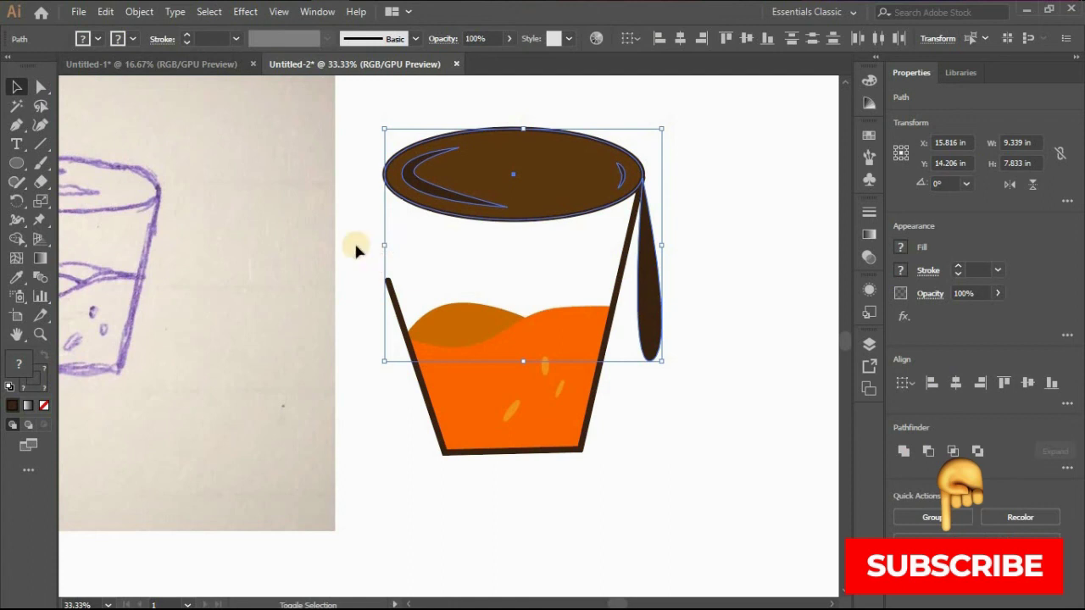
left_click_drag(378, 171, 371, 174)
left_click(599, 297)
scroll(601, 296, "down", 2)
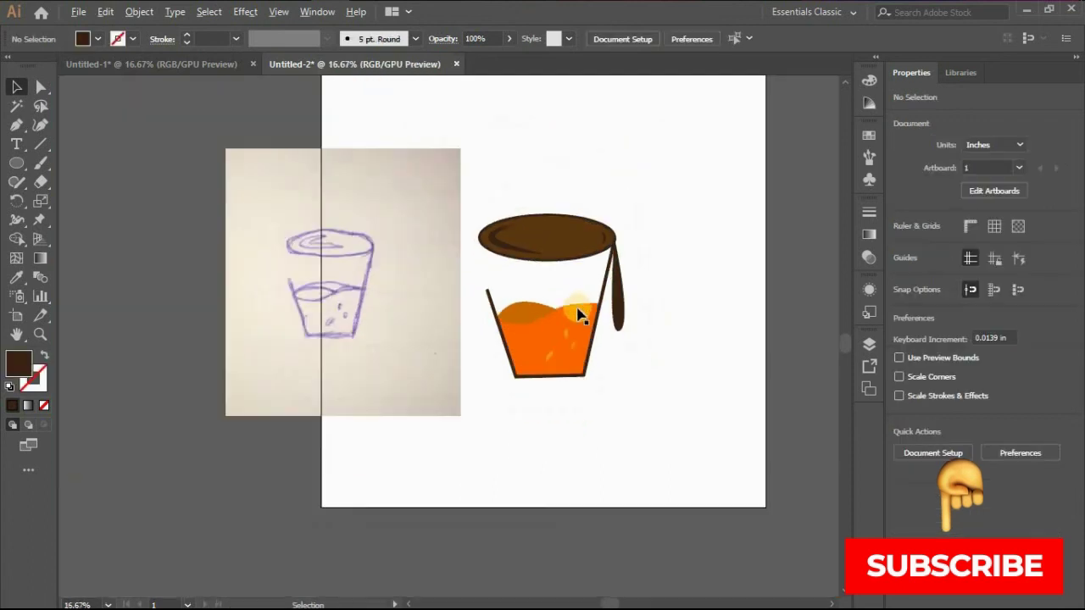
Delete the linked hand-drawn sketch image beside the vector glass.
left_click(395, 338)
key("z")
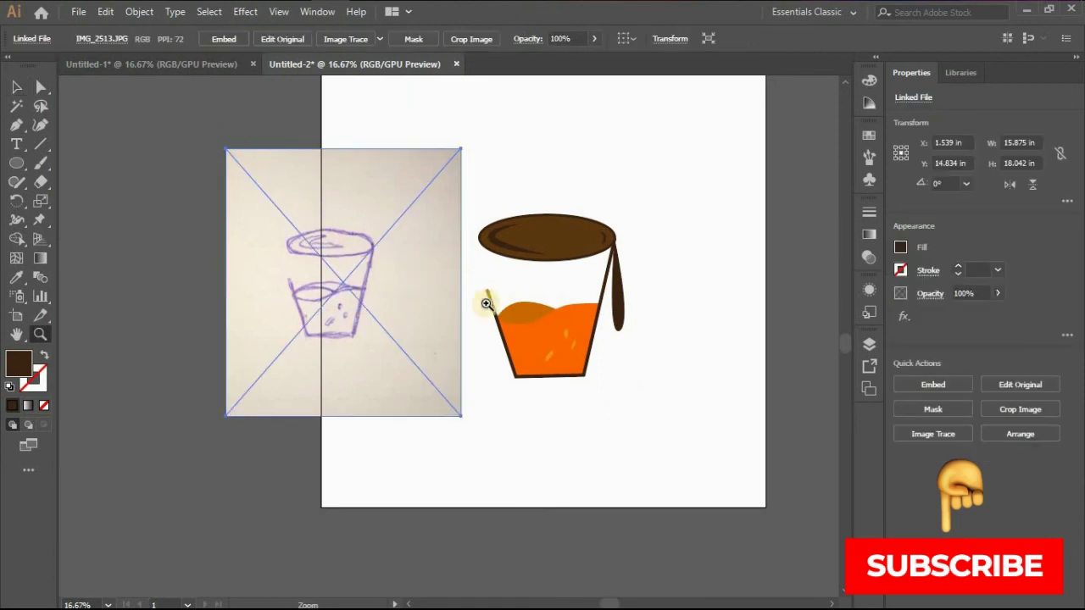
left_click_drag(486, 303, 524, 307)
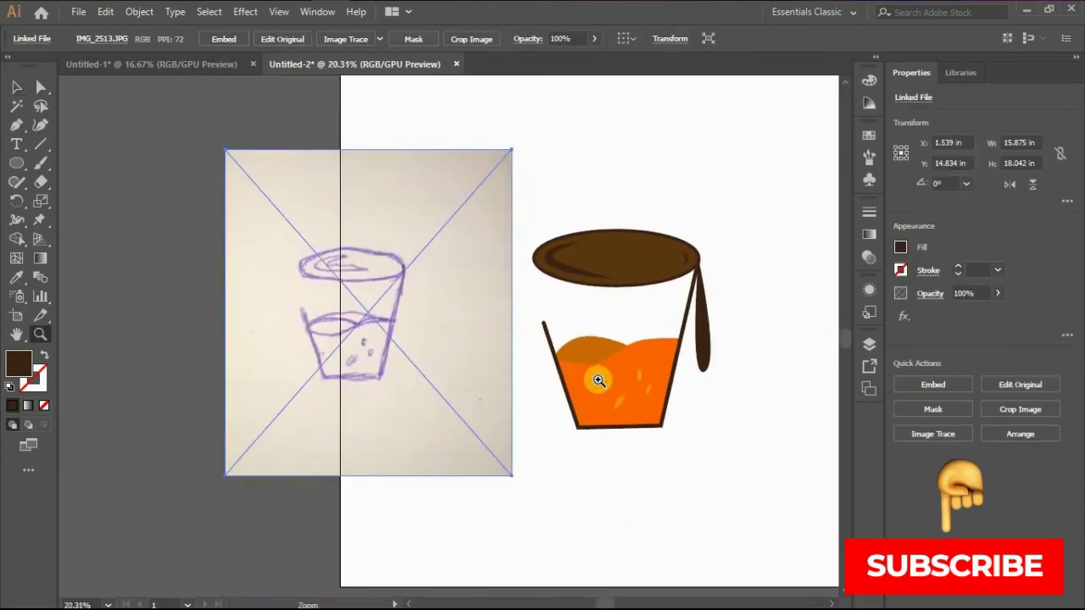
left_click_drag(598, 380, 546, 344)
left_click(16, 87)
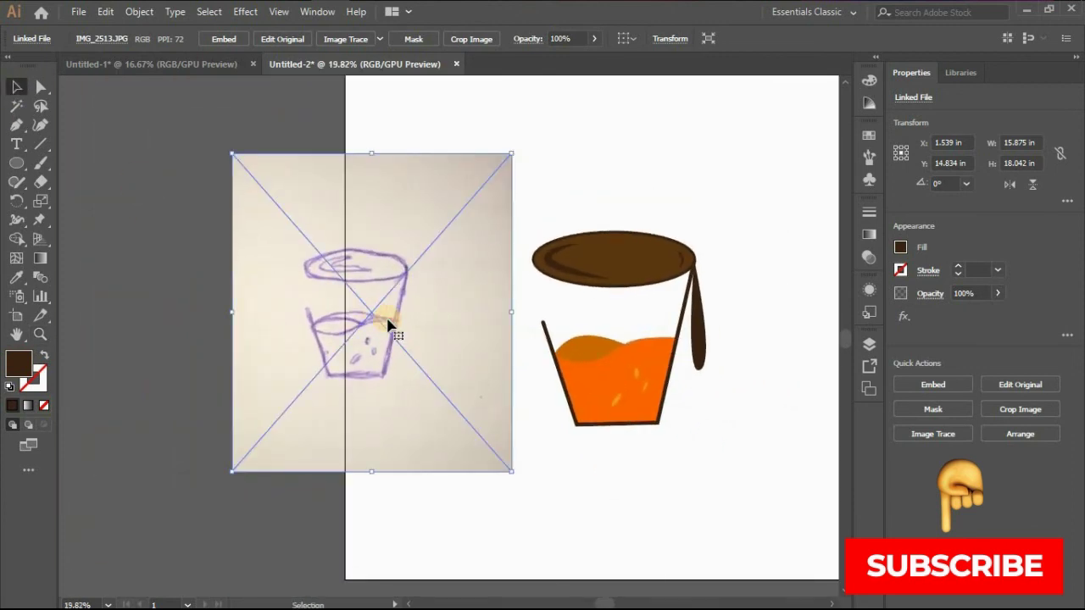
key("Delete")
Select the whole vector glass artwork, scale it down slightly in proportion around its center, and deselect it.
scroll(715, 344, "up", 2)
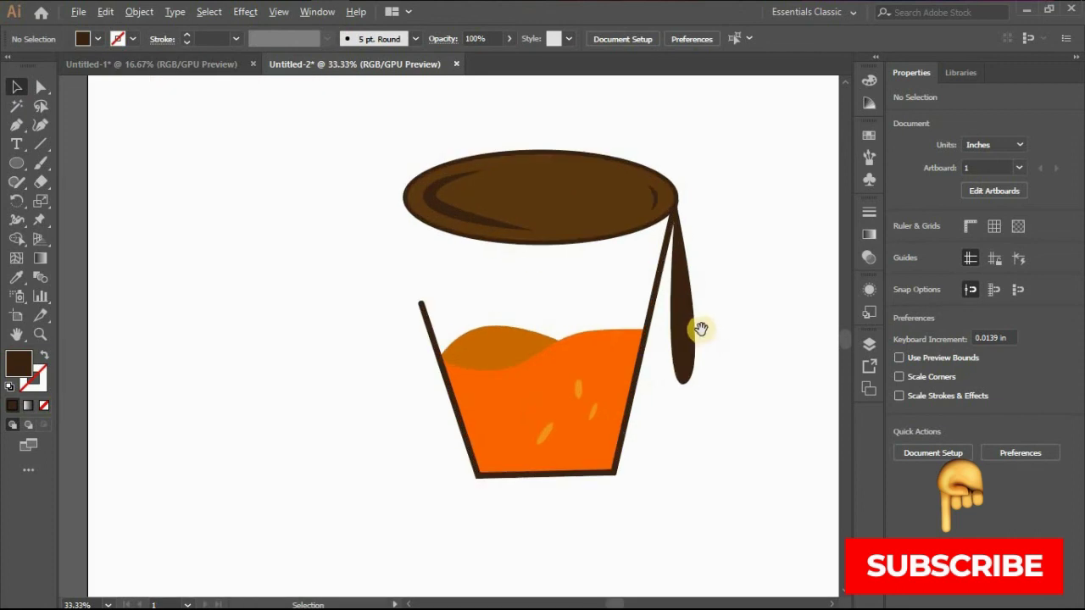
scroll(530, 375, "up", 1)
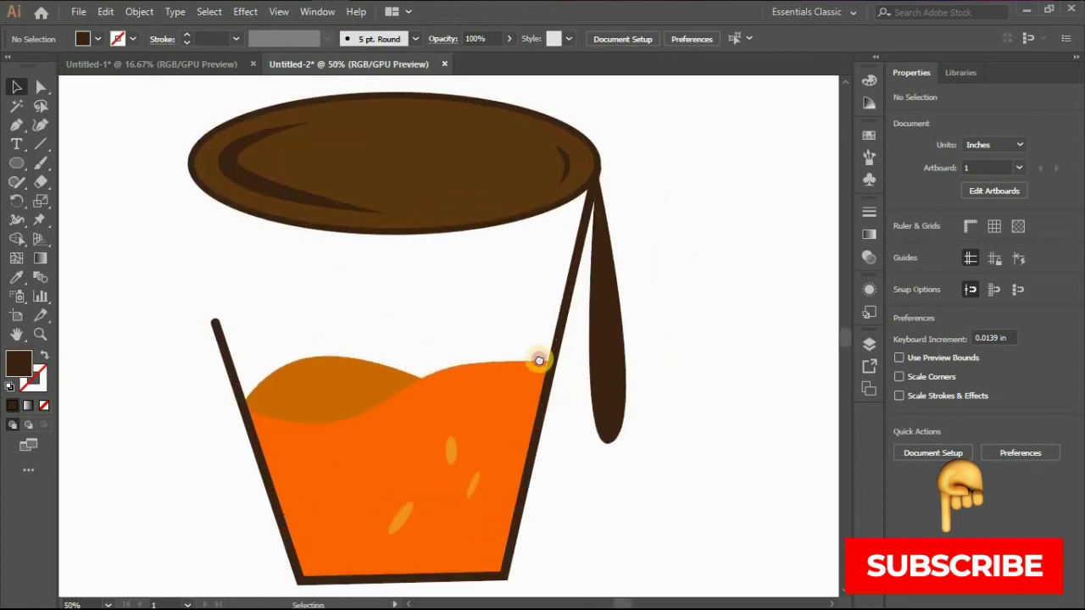
scroll(538, 410, "down", 3)
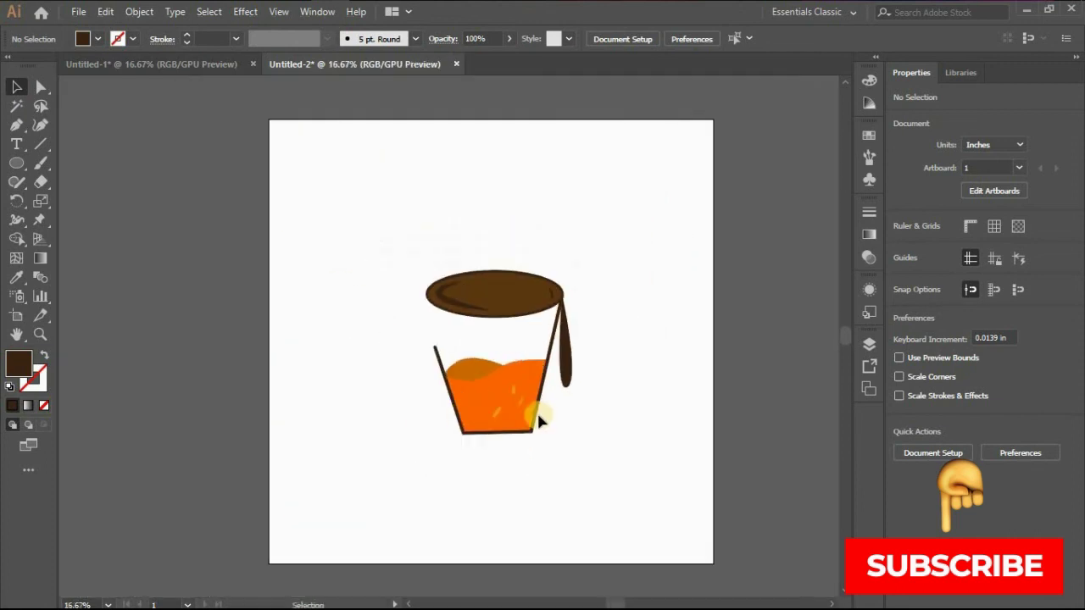
scroll(537, 411, "up", 2)
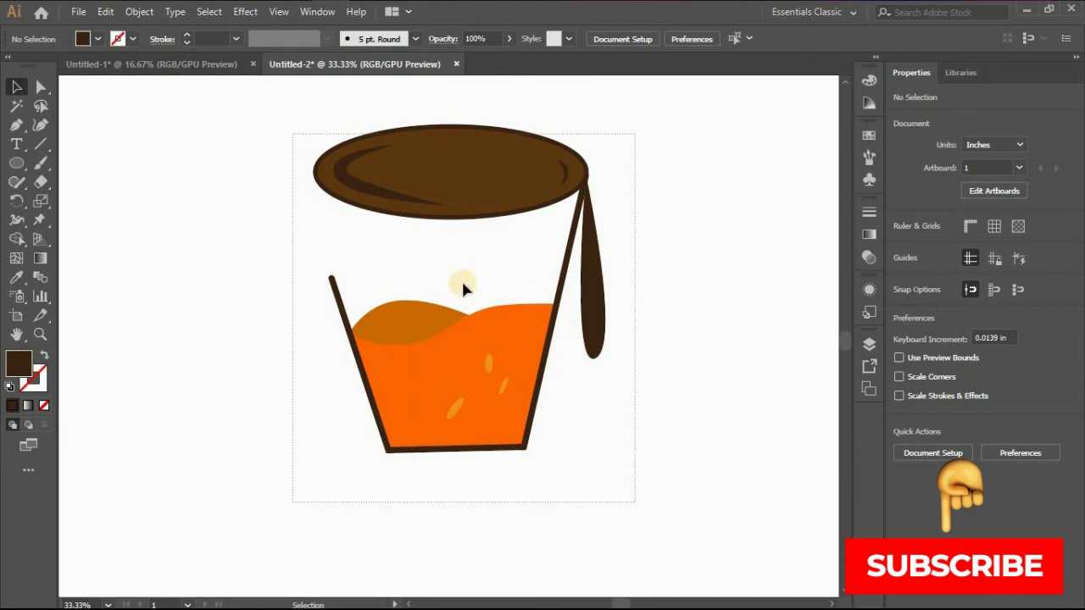
key("ctrl+a")
left_click_drag(601, 441, 581, 421)
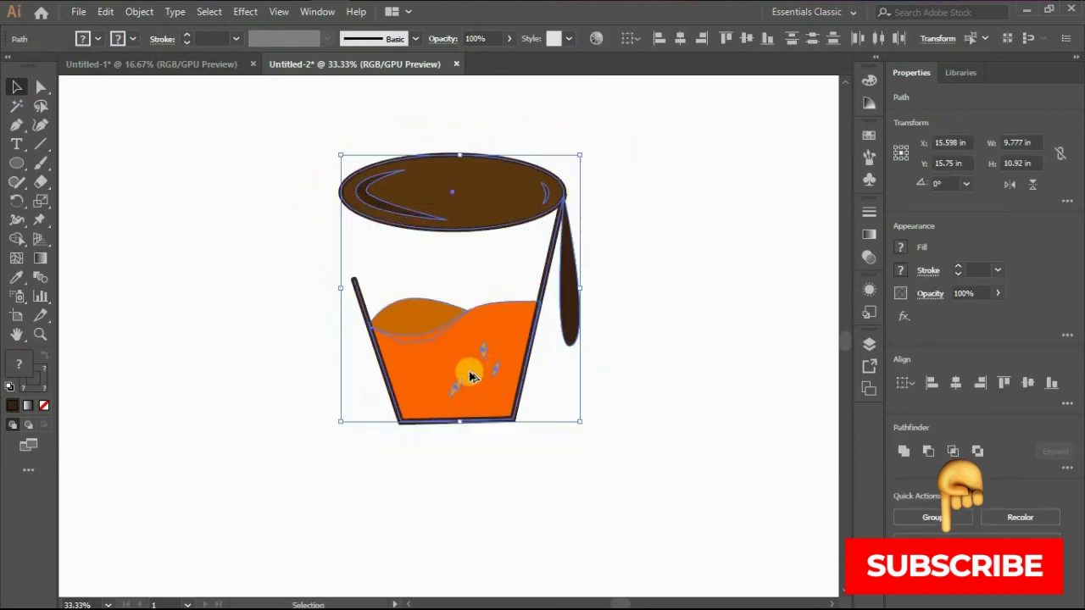
scroll(472, 377, "down", 1)
key("ctrl+shift+a")
scroll(441, 380, "down", 2)
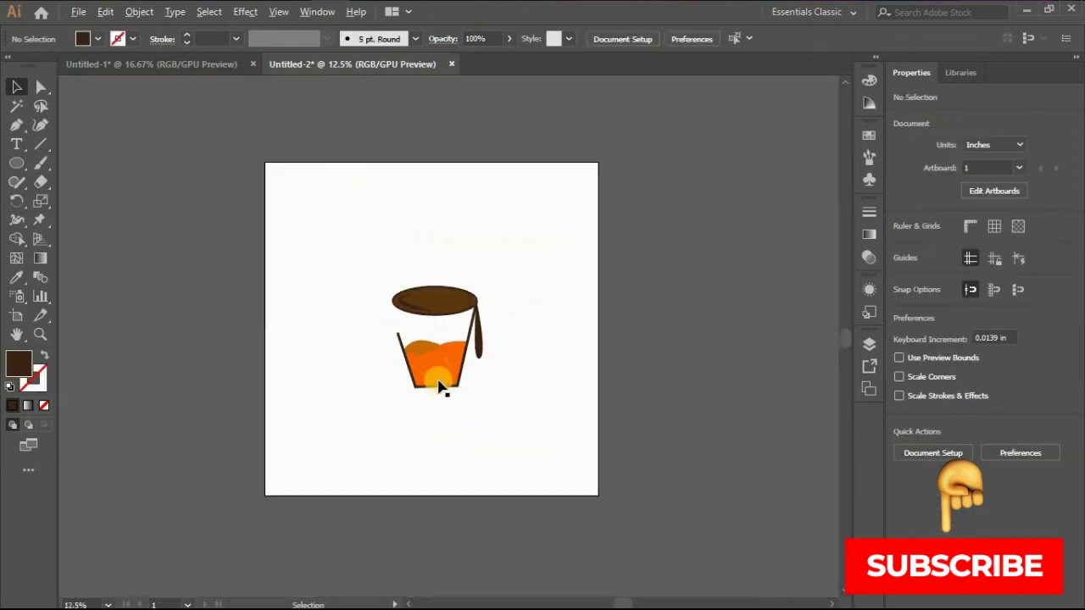
scroll(443, 381, "up", 2)
scroll(443, 382, "down", 3)
scroll(445, 382, "up", 4)
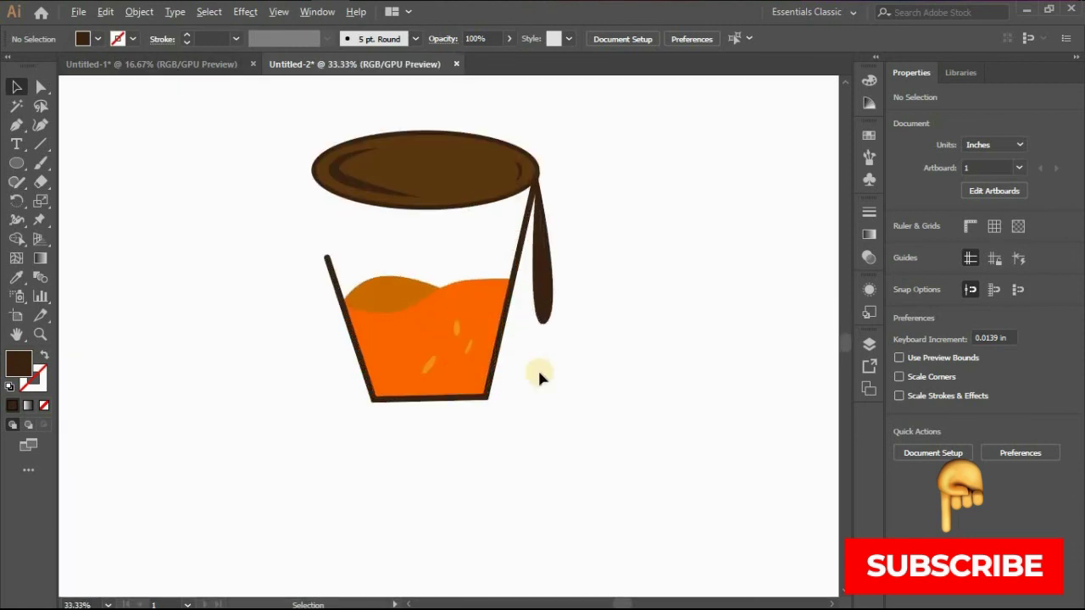